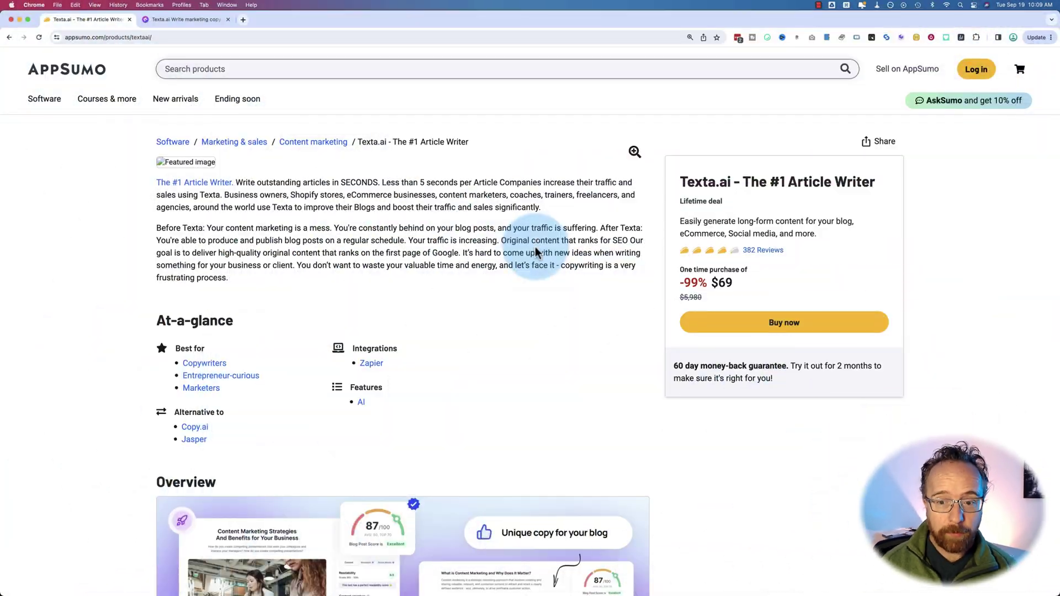
Scroll to the $69 Plan 1 deal card and highlight its 'Unlimited total words per month' perk
{"action": "scroll", "coordinate": [518, 359], "scroll_direction": "down", "scroll_amount": 15}
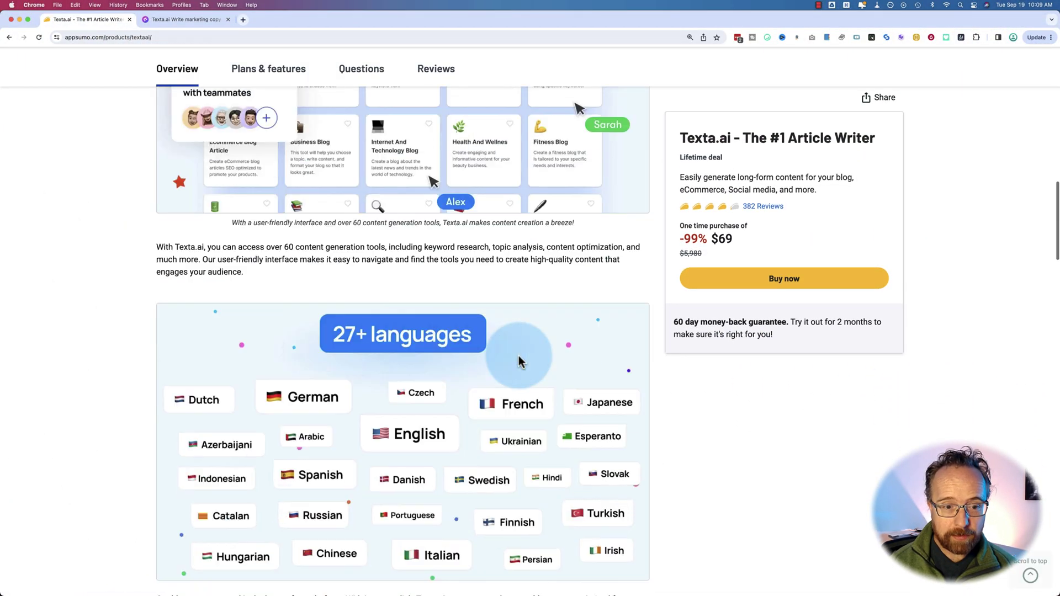
{"action": "scroll", "coordinate": [518, 361], "scroll_direction": "down", "scroll_amount": 15}
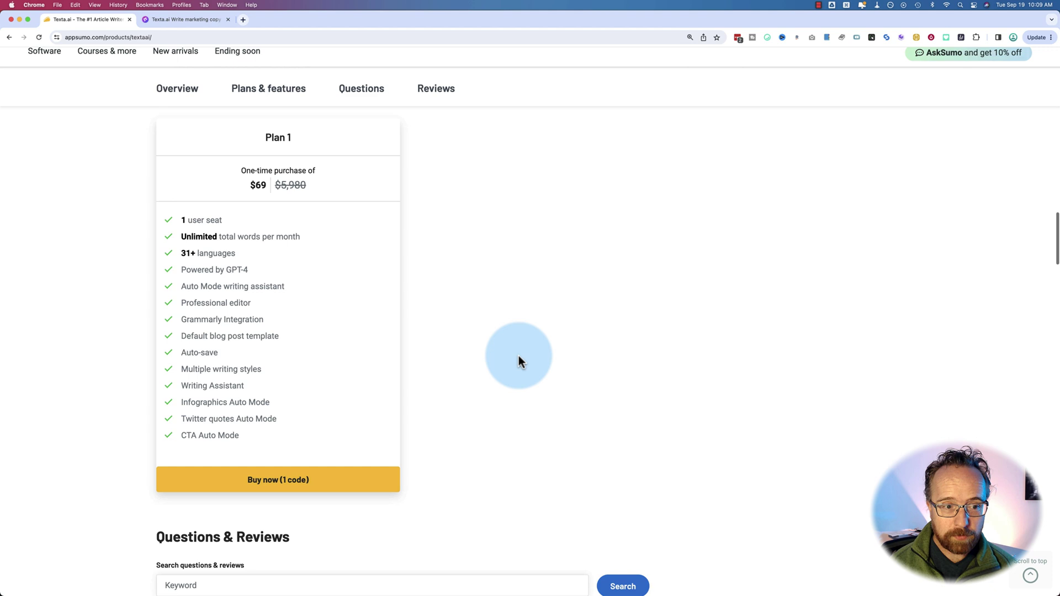
{"action": "scroll", "coordinate": [518, 356], "scroll_direction": "up", "scroll_amount": 2}
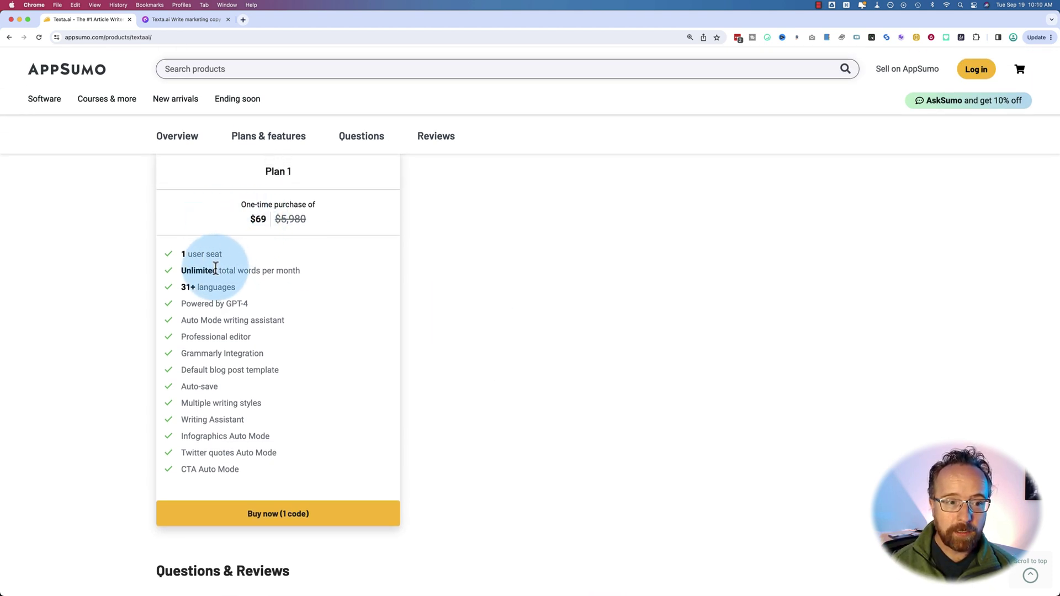
{"action": "left_click_drag", "start_coordinate": [180, 271], "coordinate": [340, 274]}
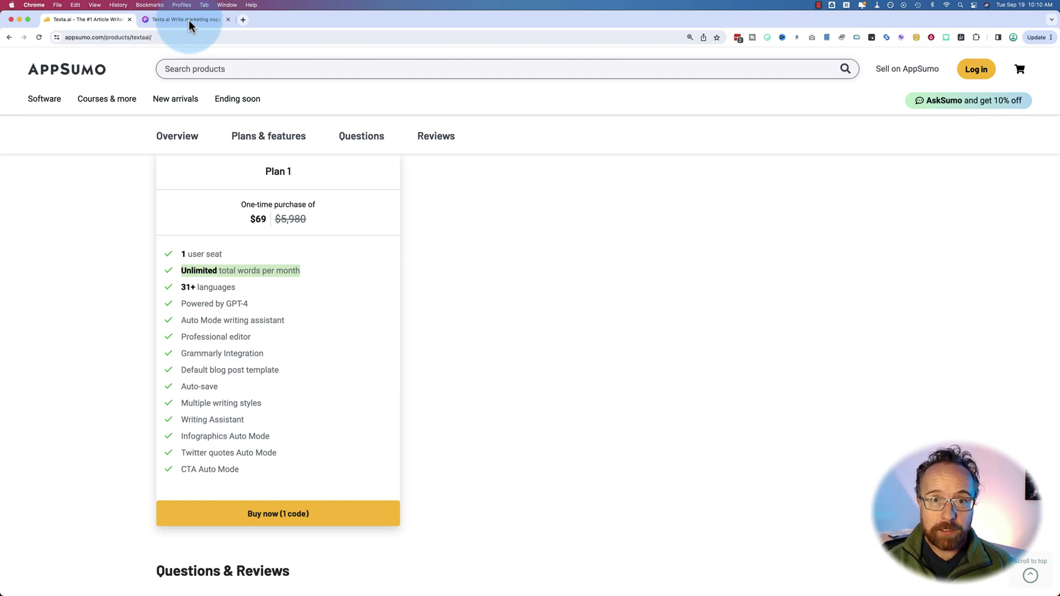
Switch to the Texta.ai dashboard, set the zoom to 125%, and bring the Explore tools templates into view
{"action": "left_click", "coordinate": [189, 20]}
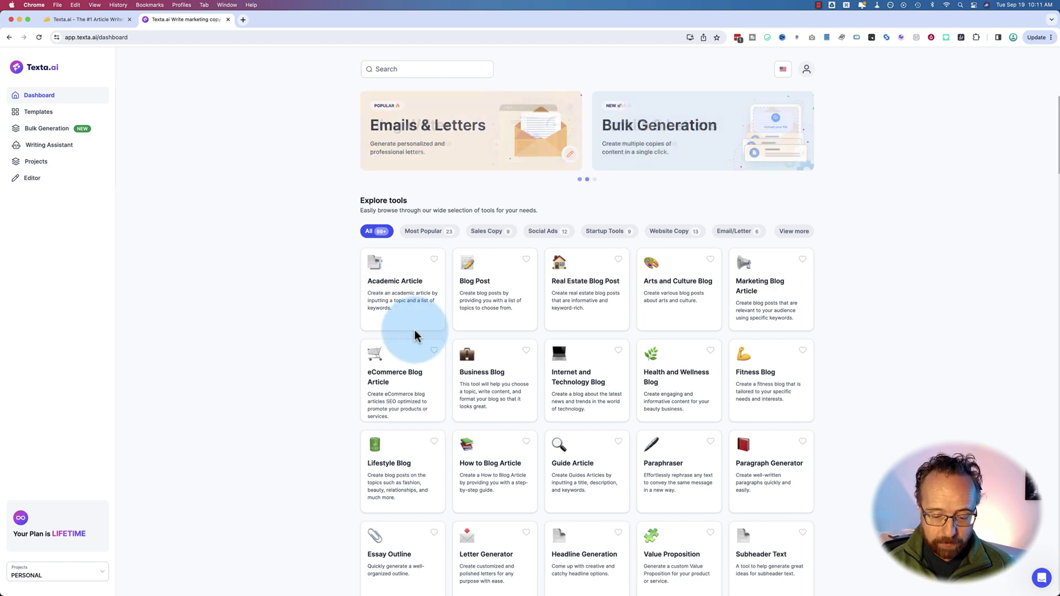
{"action": "key", "text": "super+equal"}
{"action": "key", "text": "super+equal"}
{"action": "key", "text": "super+equal"}
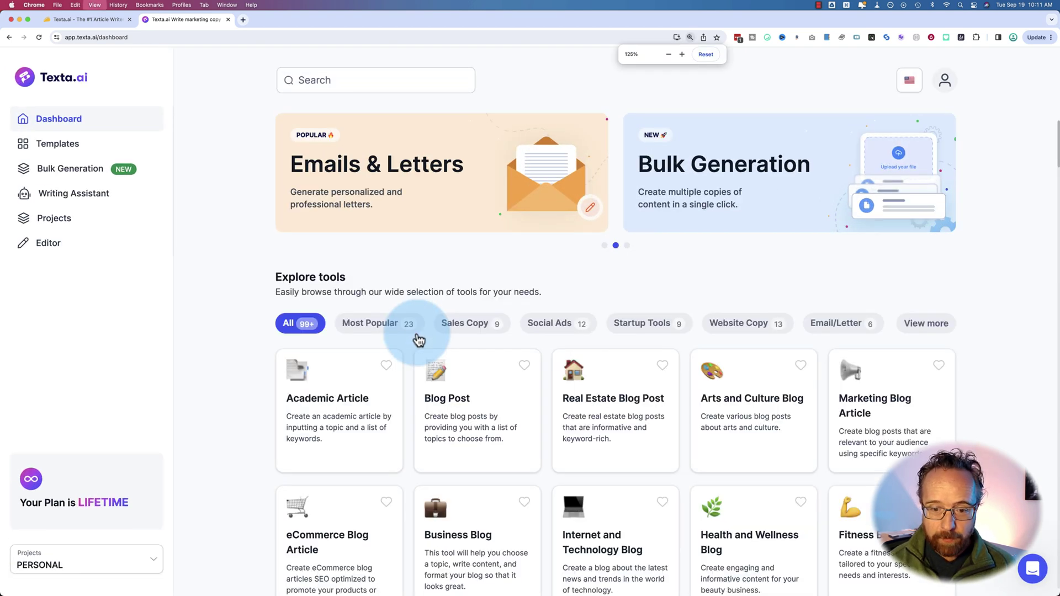
{"action": "key", "text": "super+minus"}
{"action": "scroll", "coordinate": [481, 374], "scroll_direction": "down", "scroll_amount": 4}
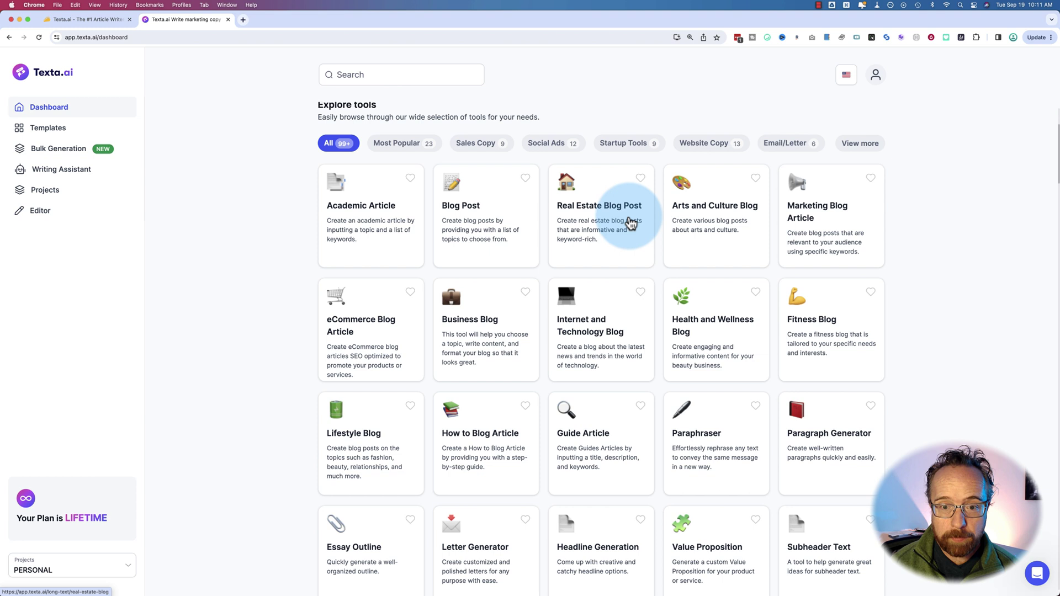
Open the Real Estate Blog Post writer for 'Renovating vs. Selling Your Home' and set article type to Fun
{"action": "left_click", "coordinate": [590, 242]}
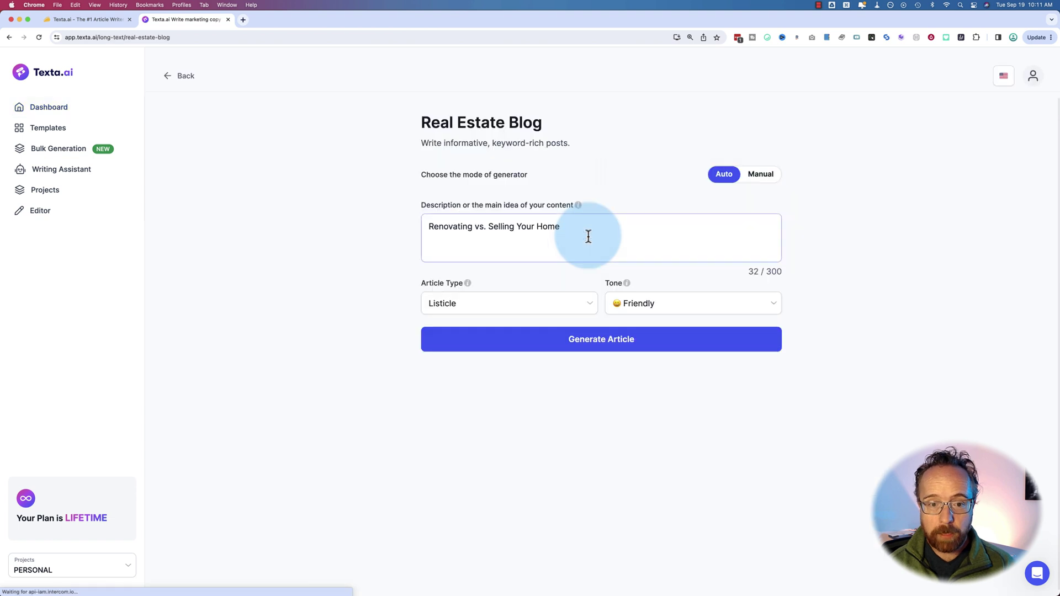
{"action": "left_click_drag", "start_coordinate": [589, 236], "coordinate": [395, 229]}
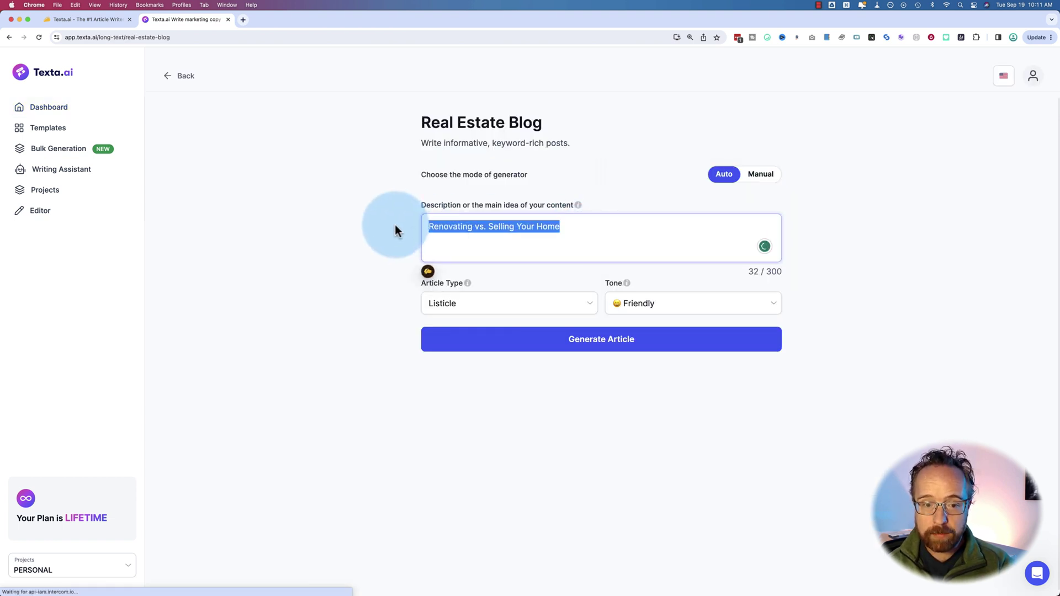
{"action": "left_click", "coordinate": [525, 308]}
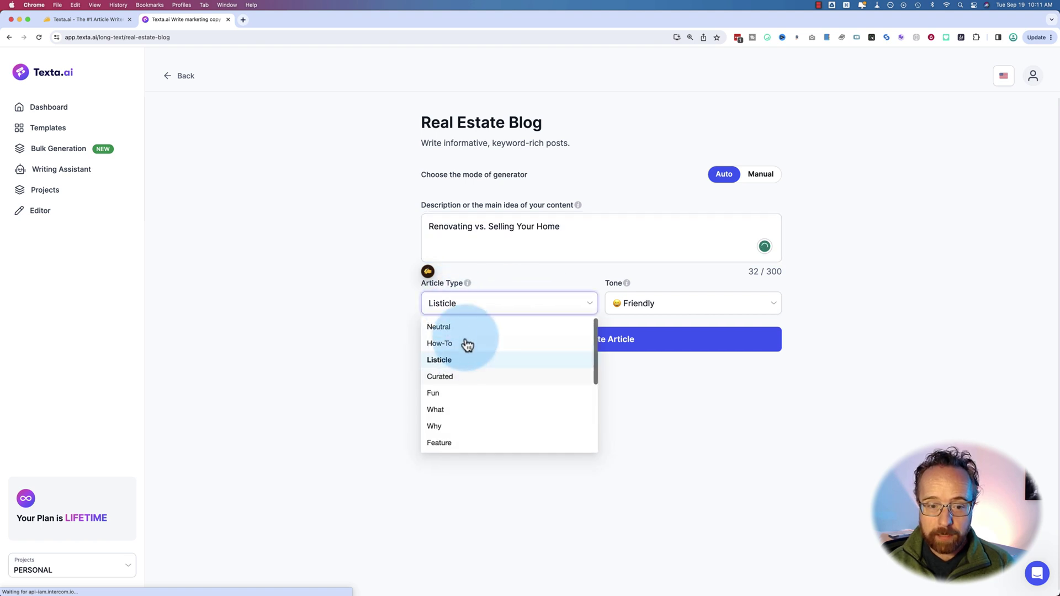
{"action": "scroll", "coordinate": [457, 342], "scroll_direction": "down", "scroll_amount": 2}
{"action": "scroll", "coordinate": [459, 343], "scroll_direction": "up", "scroll_amount": 1}
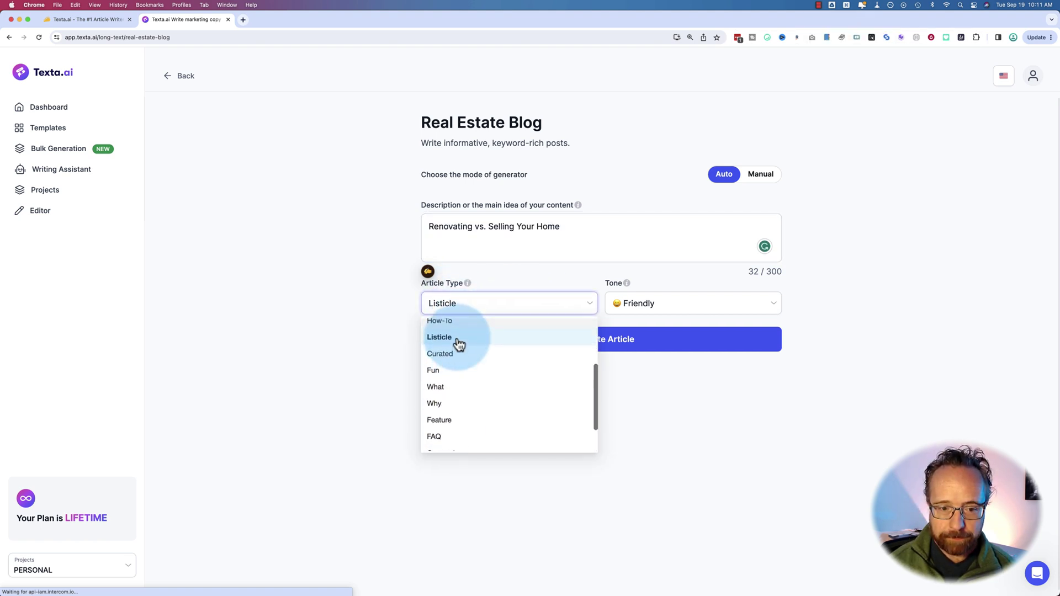
{"action": "scroll", "coordinate": [459, 343], "scroll_direction": "up", "scroll_amount": 1}
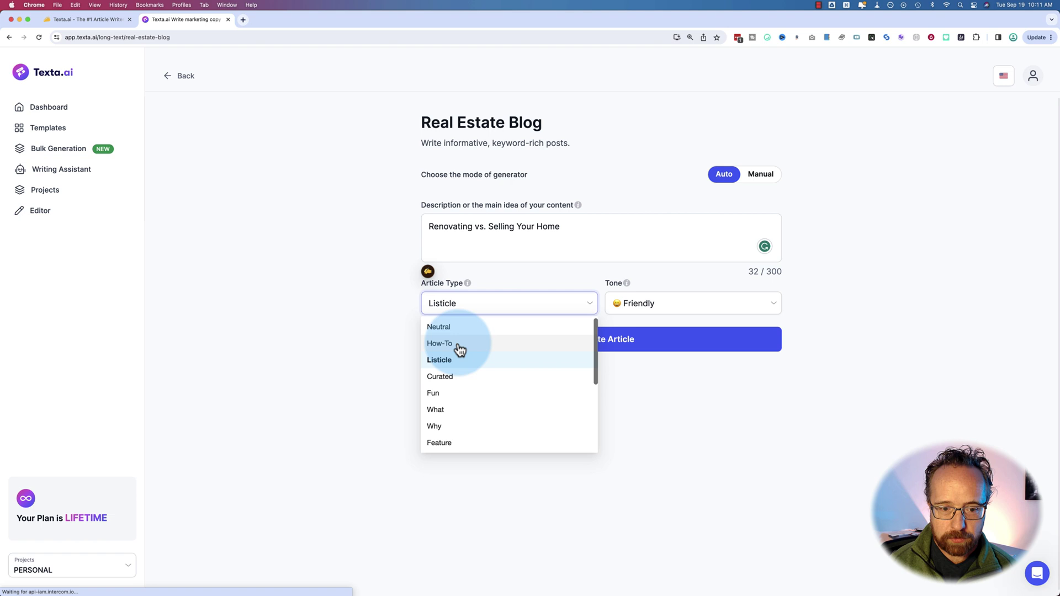
{"action": "scroll", "coordinate": [459, 353], "scroll_direction": "down", "scroll_amount": 2}
{"action": "left_click", "coordinate": [447, 367]}
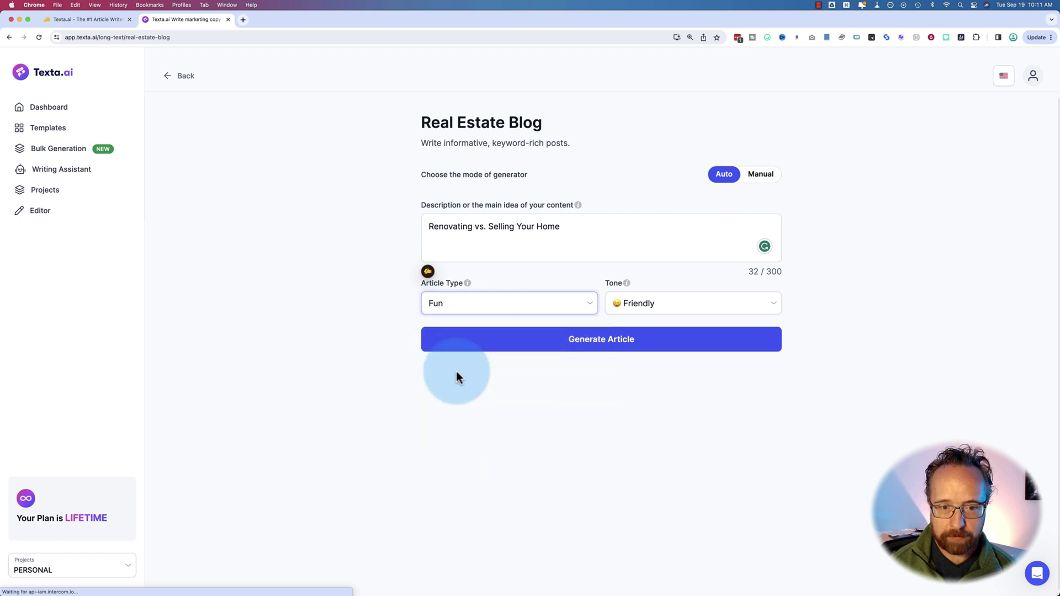
Change the Real Estate Blog tone from Friendly to the Terminator persona
{"action": "left_click", "coordinate": [679, 305]}
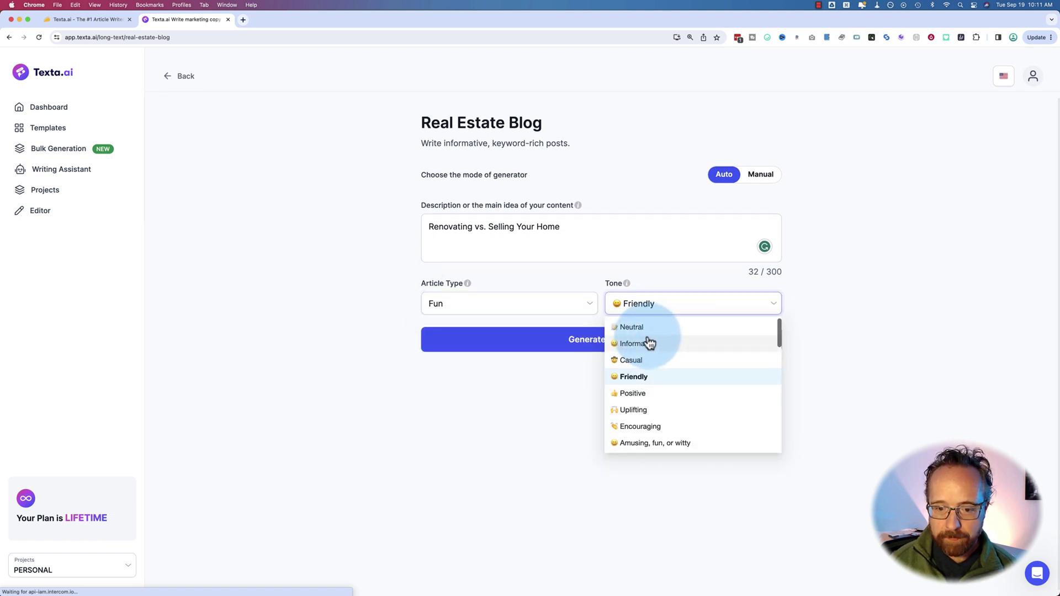
{"action": "scroll", "coordinate": [650, 343], "scroll_direction": "down", "scroll_amount": 3}
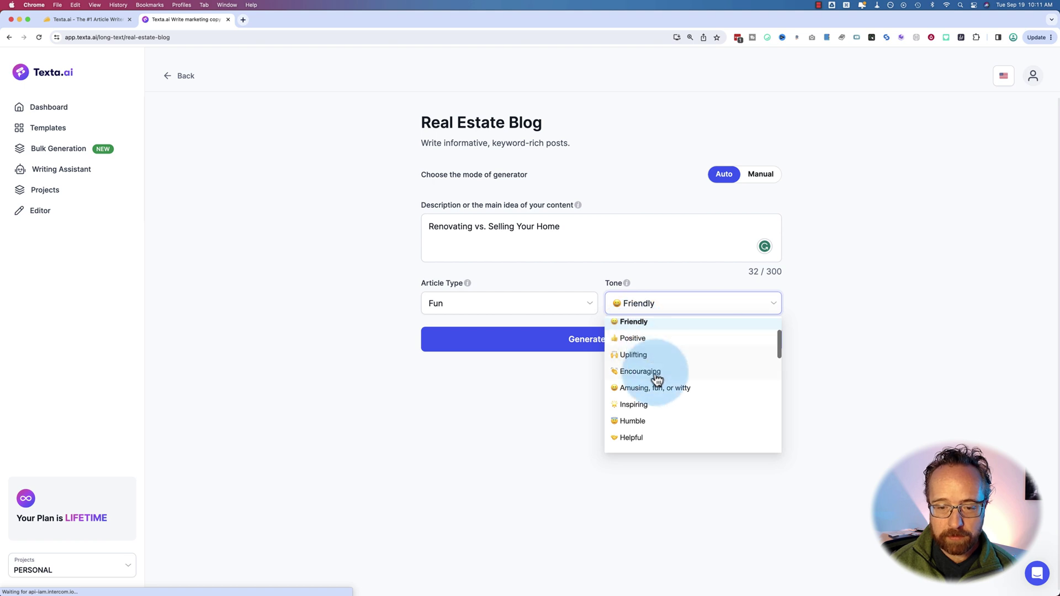
{"action": "scroll", "coordinate": [657, 378], "scroll_direction": "down", "scroll_amount": 5}
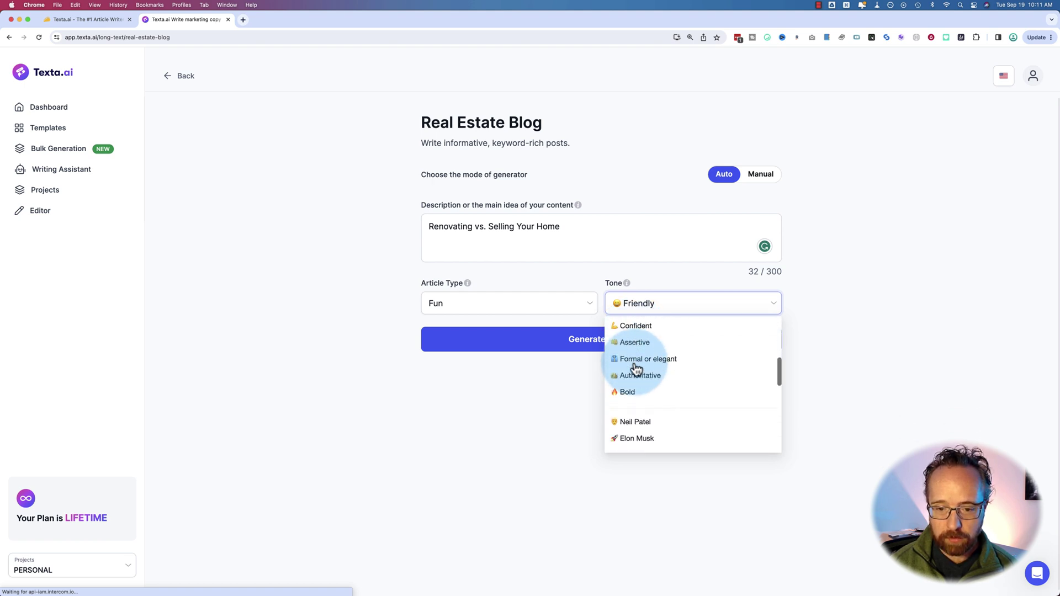
{"action": "scroll", "coordinate": [636, 368], "scroll_direction": "down", "scroll_amount": 4}
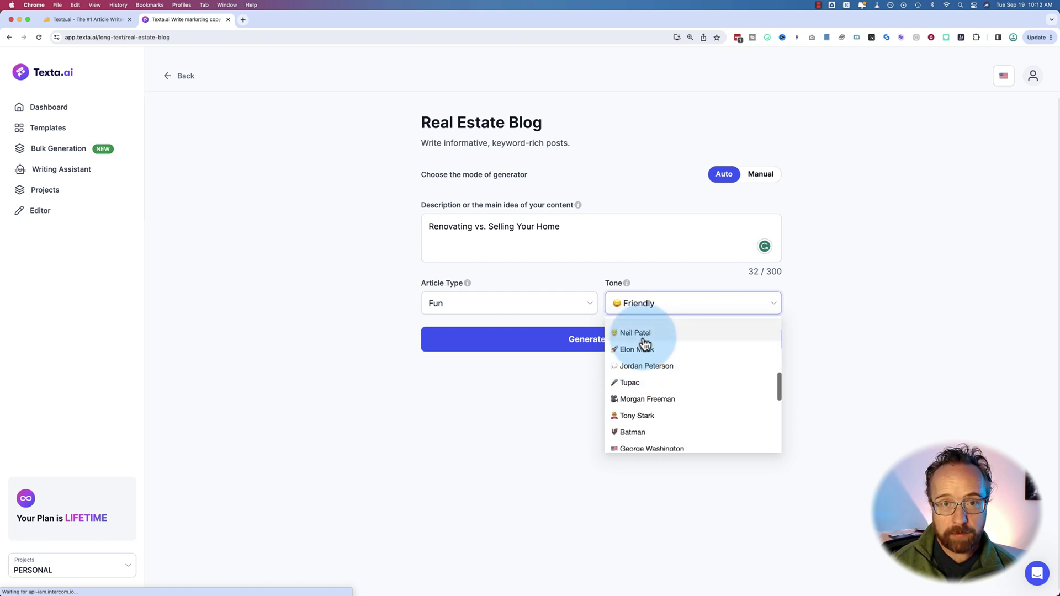
{"action": "scroll", "coordinate": [658, 373], "scroll_direction": "down", "scroll_amount": 3}
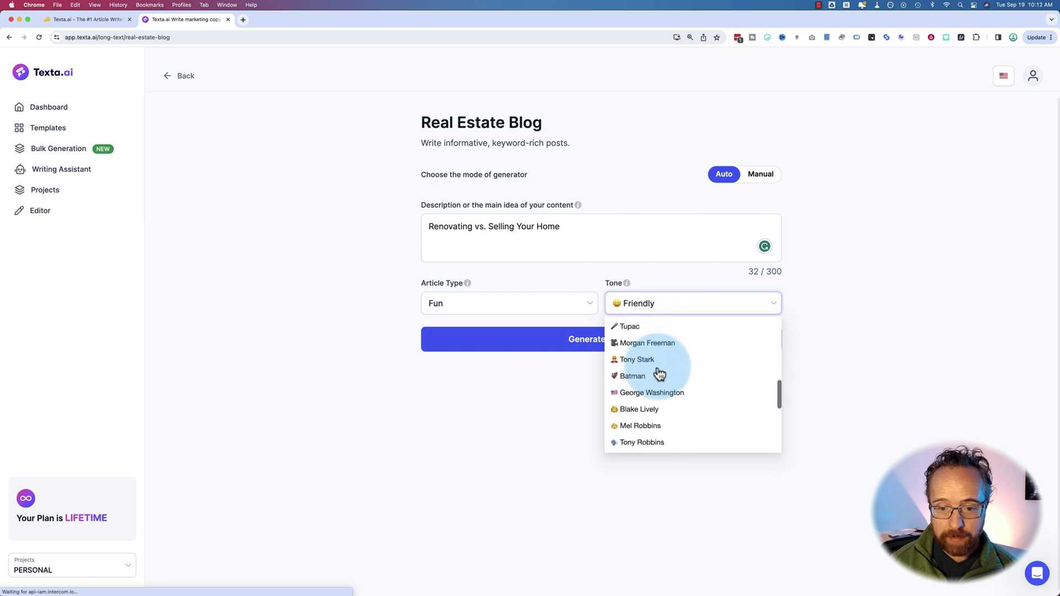
{"action": "scroll", "coordinate": [660, 375], "scroll_direction": "down", "scroll_amount": 5}
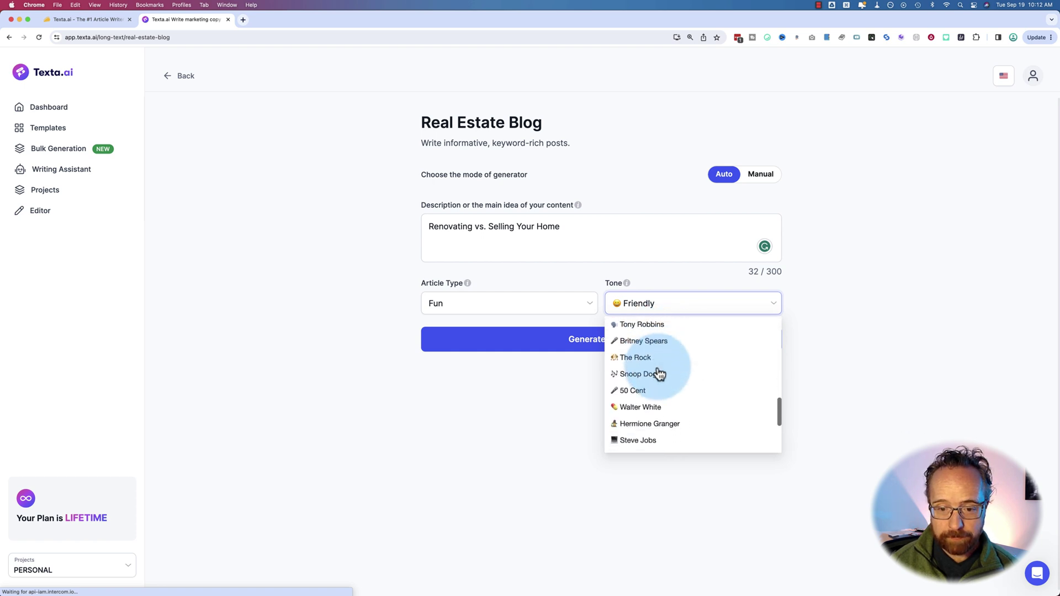
{"action": "scroll", "coordinate": [660, 374], "scroll_direction": "down", "scroll_amount": 6}
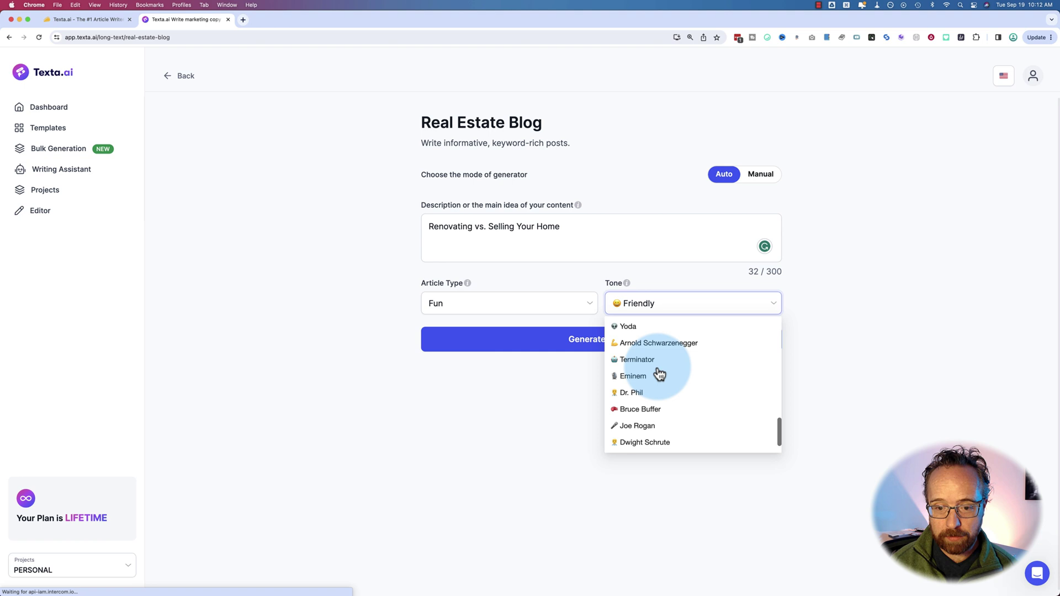
{"action": "scroll", "coordinate": [659, 375], "scroll_direction": "down", "scroll_amount": 2}
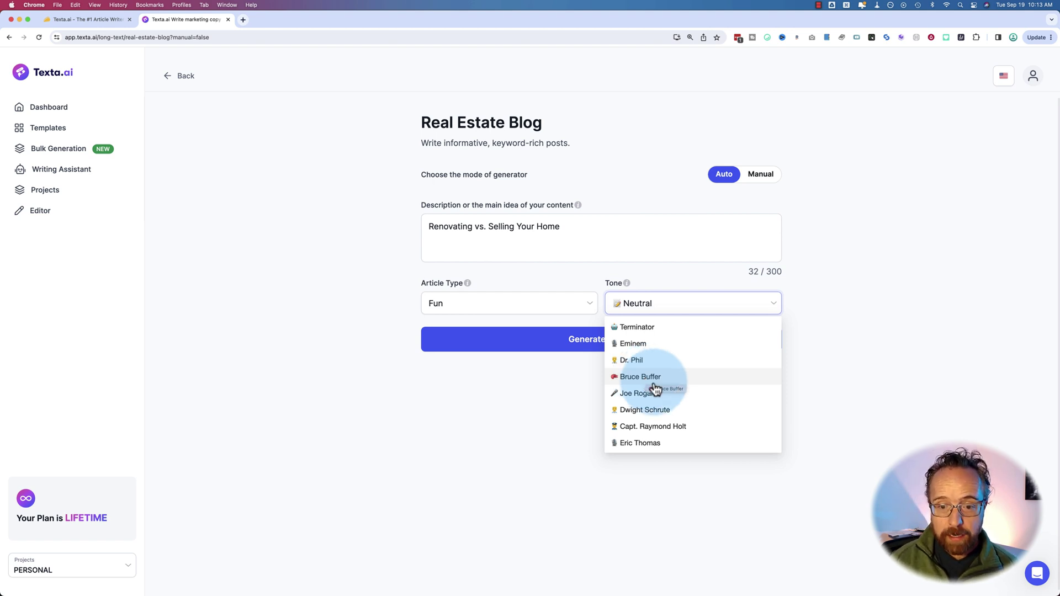
{"action": "left_click", "coordinate": [643, 328]}
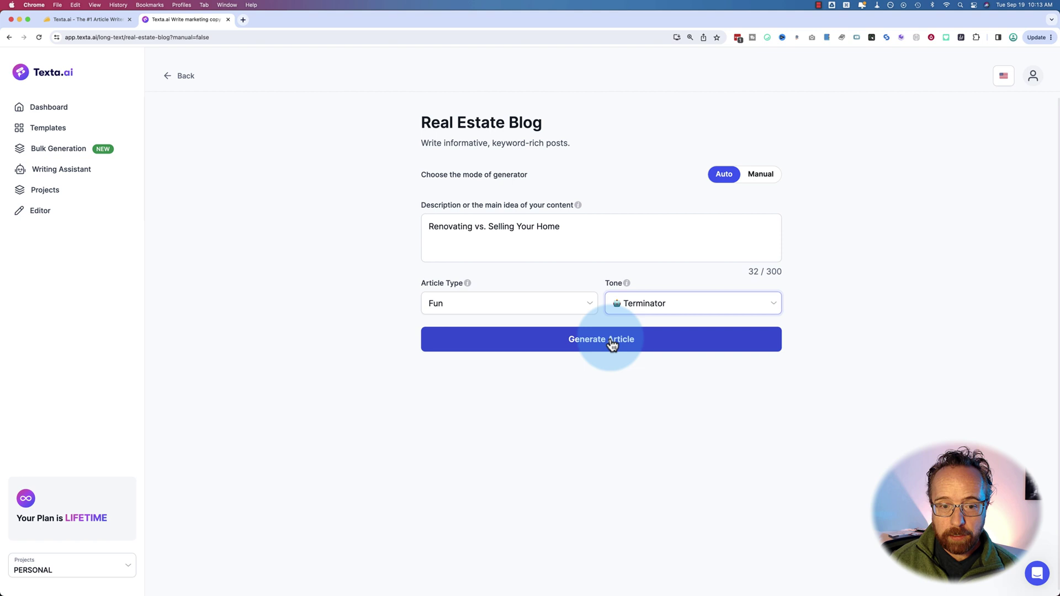
Copy the blog description text and start generating the article
{"action": "left_click", "coordinate": [563, 249]}
{"action": "key", "text": "super+a"}
{"action": "key", "text": "super+c"}
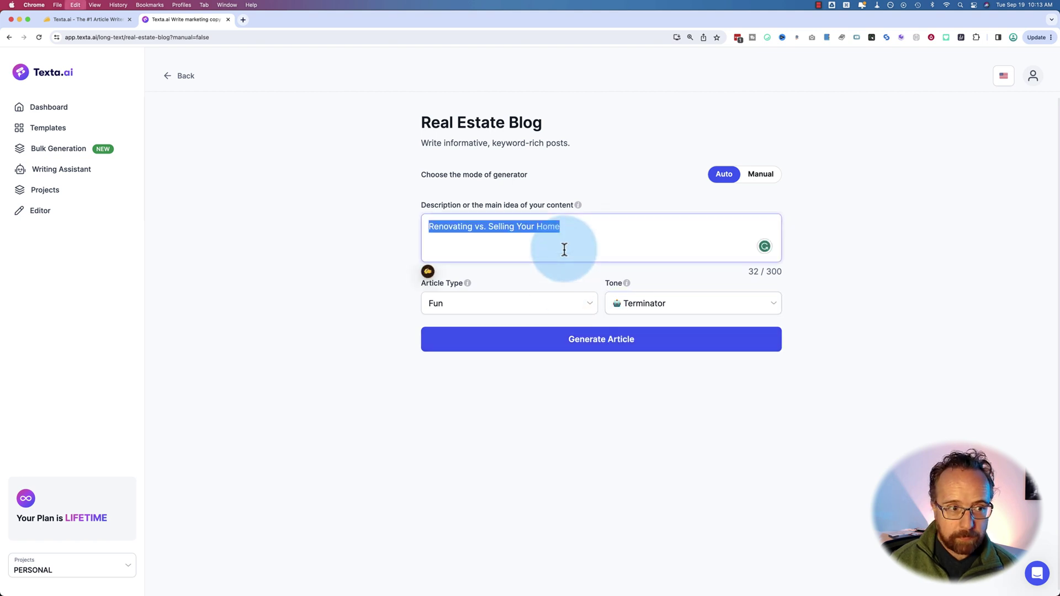
{"action": "left_click", "coordinate": [621, 346]}
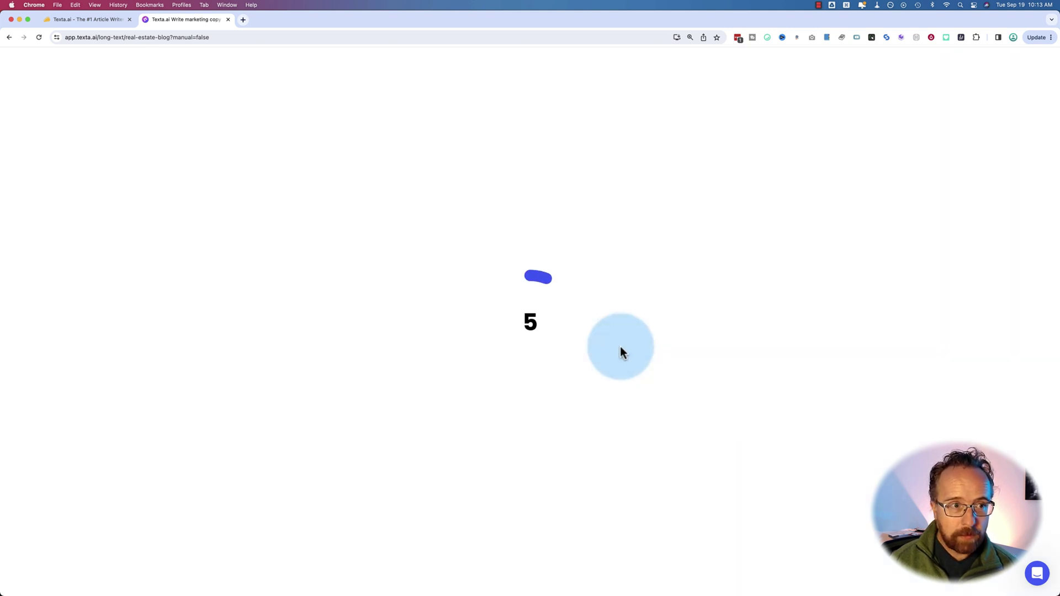
Reopen the page in a new tab, log in by email, and switch the Real Estate Blog writer to Manual mode
{"action": "left_click", "coordinate": [98, 37]}
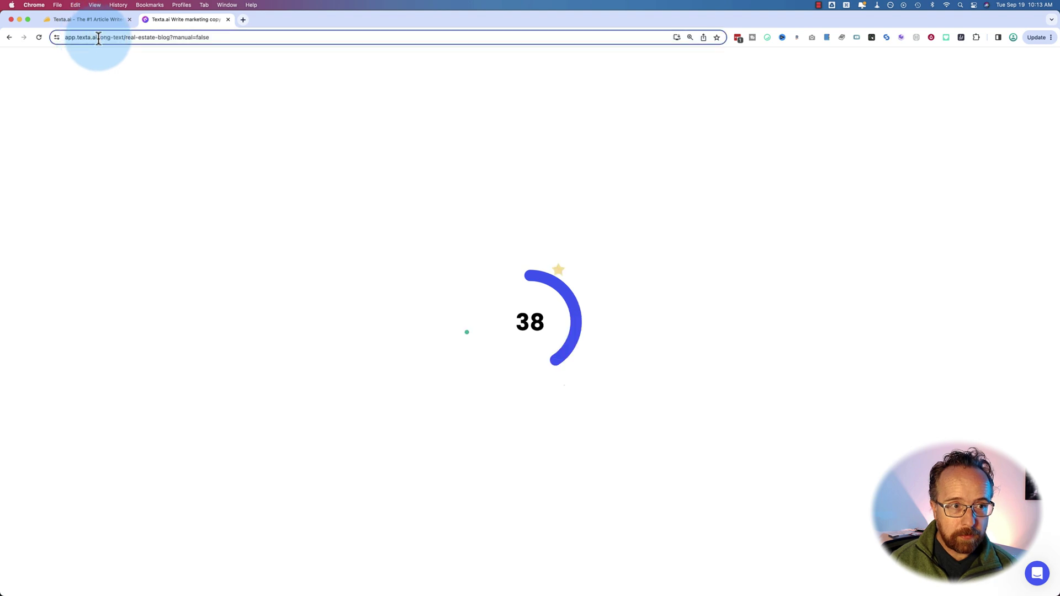
{"action": "left_click_drag", "start_coordinate": [98, 38], "coordinate": [219, 110]}
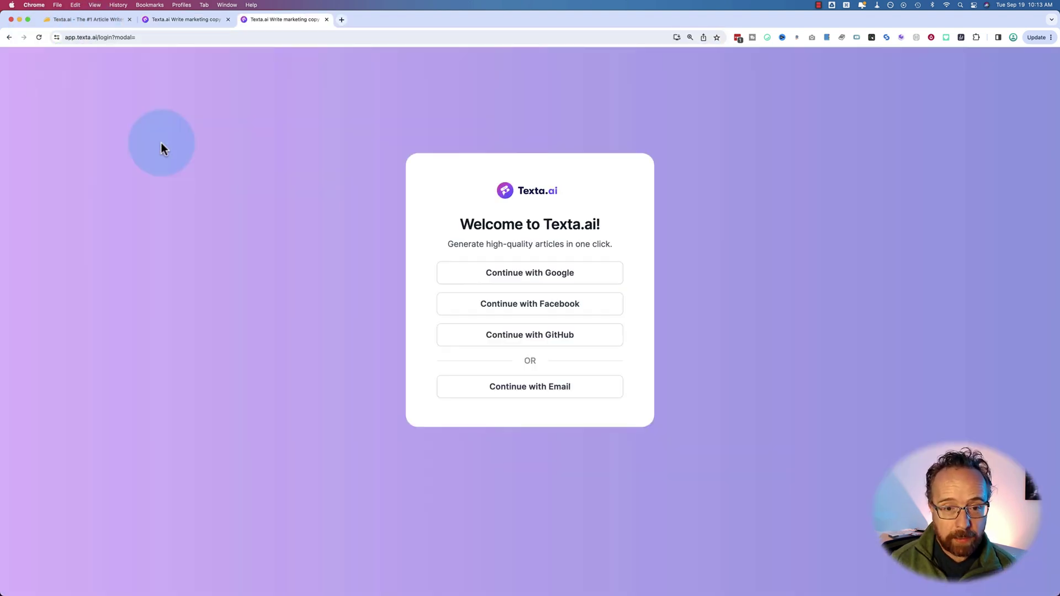
{"action": "left_click", "coordinate": [541, 385]}
{"action": "left_click", "coordinate": [577, 430]}
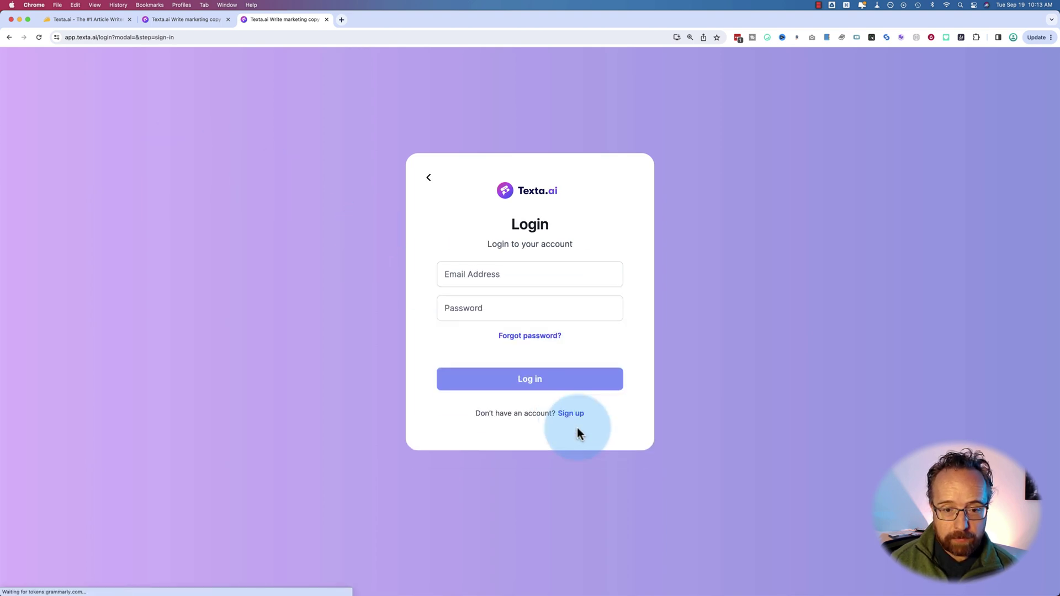
{"action": "left_click", "coordinate": [562, 386]}
{"action": "left_click", "coordinate": [561, 353]}
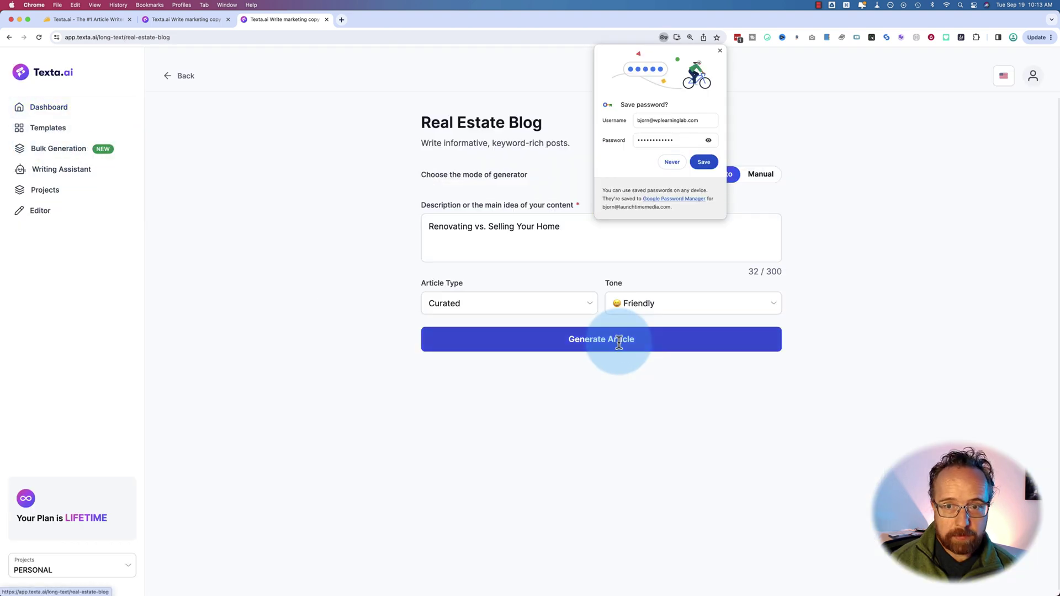
{"action": "left_click", "coordinate": [720, 50]}
{"action": "left_click", "coordinate": [761, 175]}
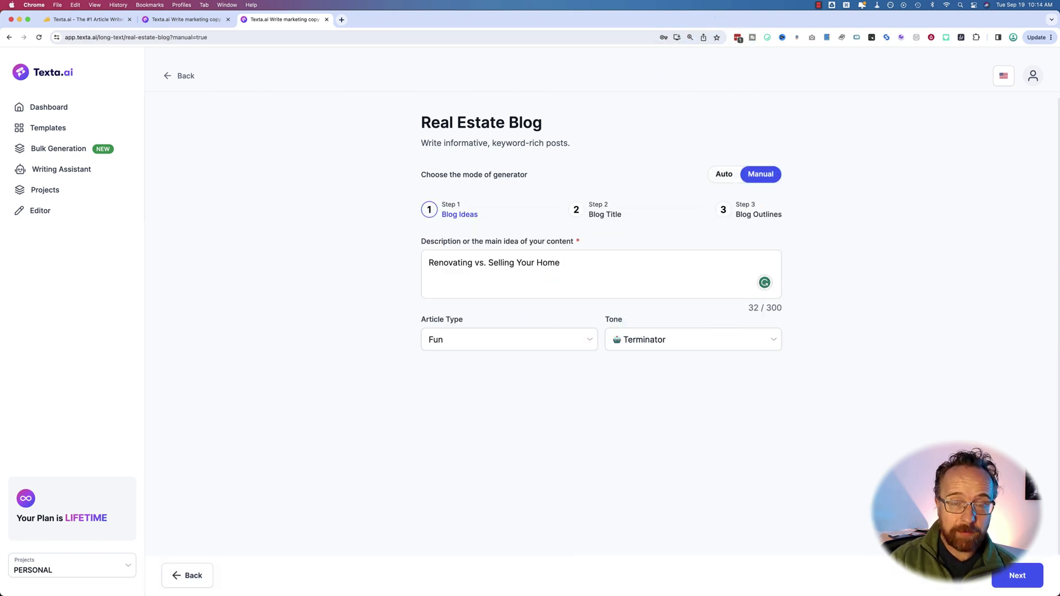
Generate title suggestions, then build the outline from the first suggested title
{"action": "left_click", "coordinate": [1019, 583]}
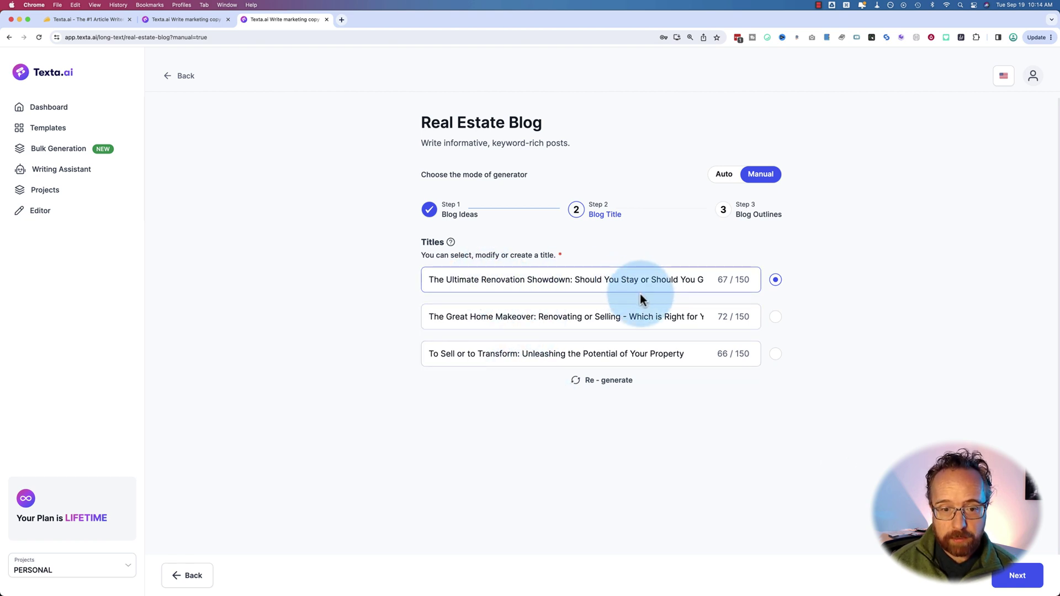
{"action": "left_click", "coordinate": [581, 381]}
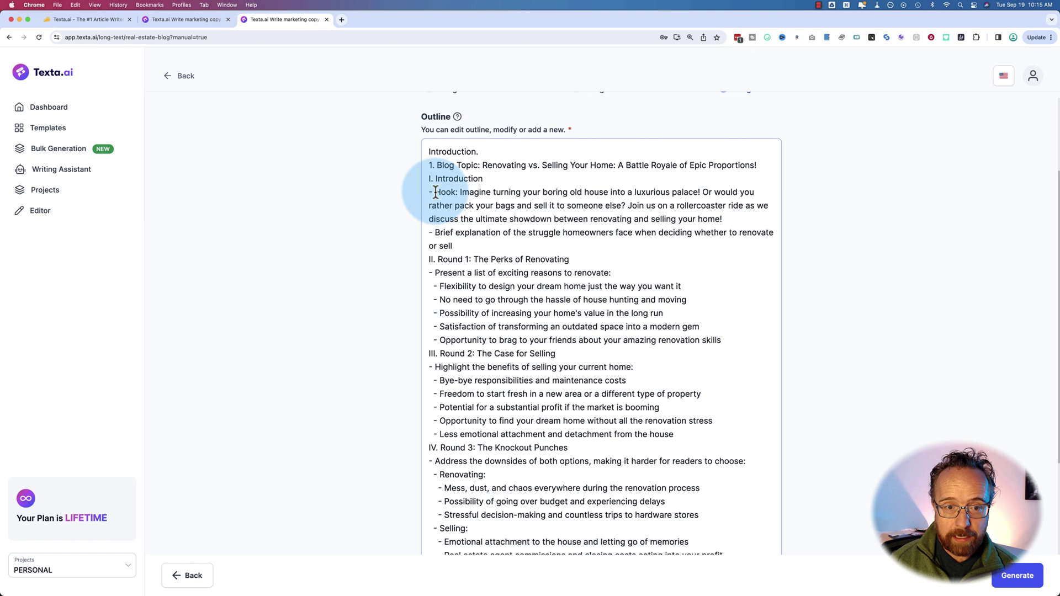
Review the Battle Royale outline, select its blog topic title, and generate the full article
{"action": "scroll", "coordinate": [436, 166], "scroll_direction": "down", "scroll_amount": 5}
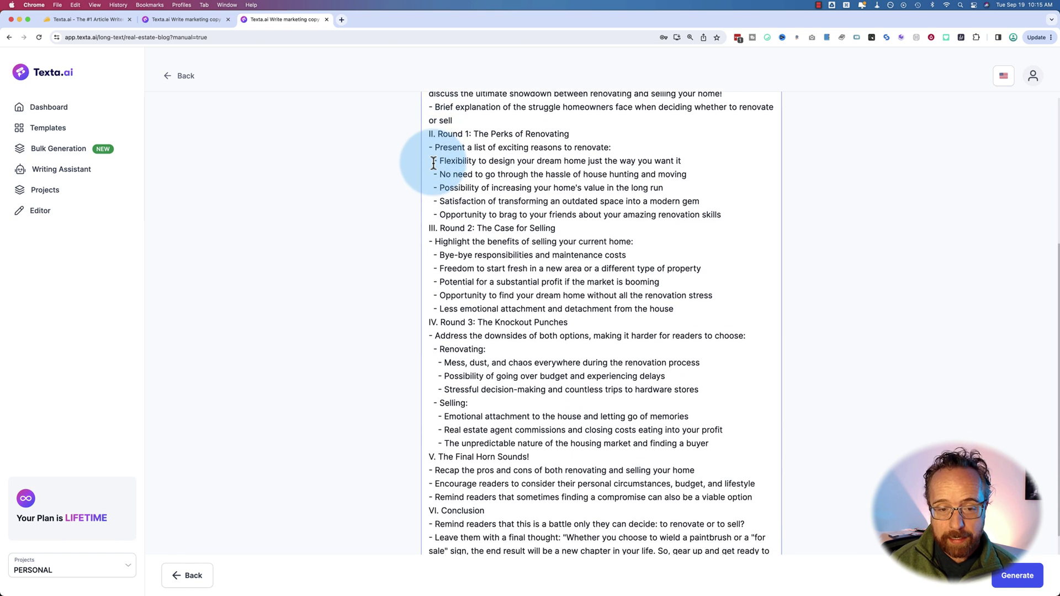
{"action": "scroll", "coordinate": [481, 220], "scroll_direction": "up", "scroll_amount": 7}
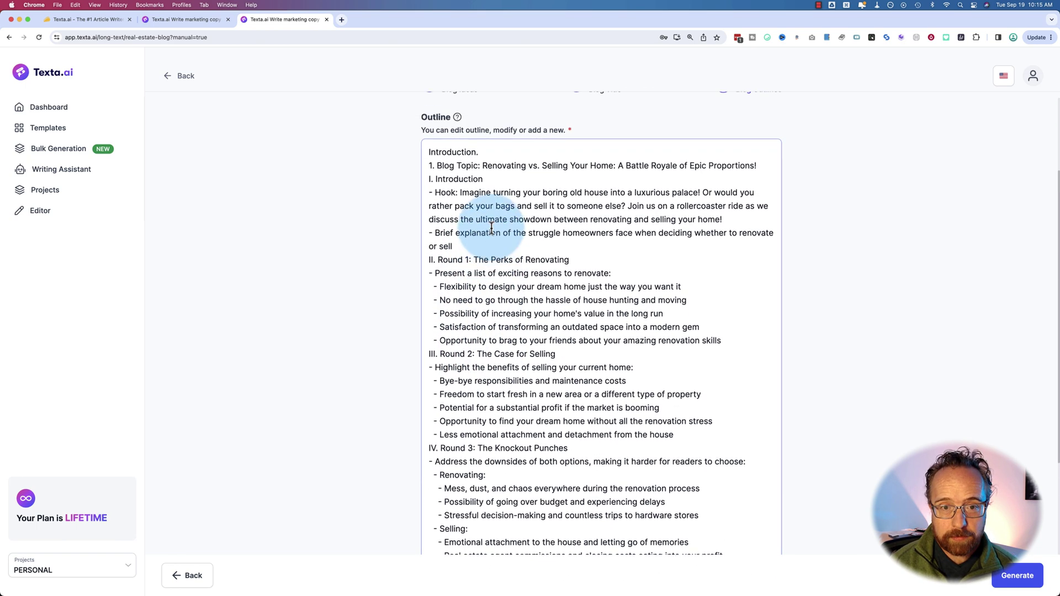
{"action": "left_click_drag", "start_coordinate": [483, 205], "coordinate": [762, 202]}
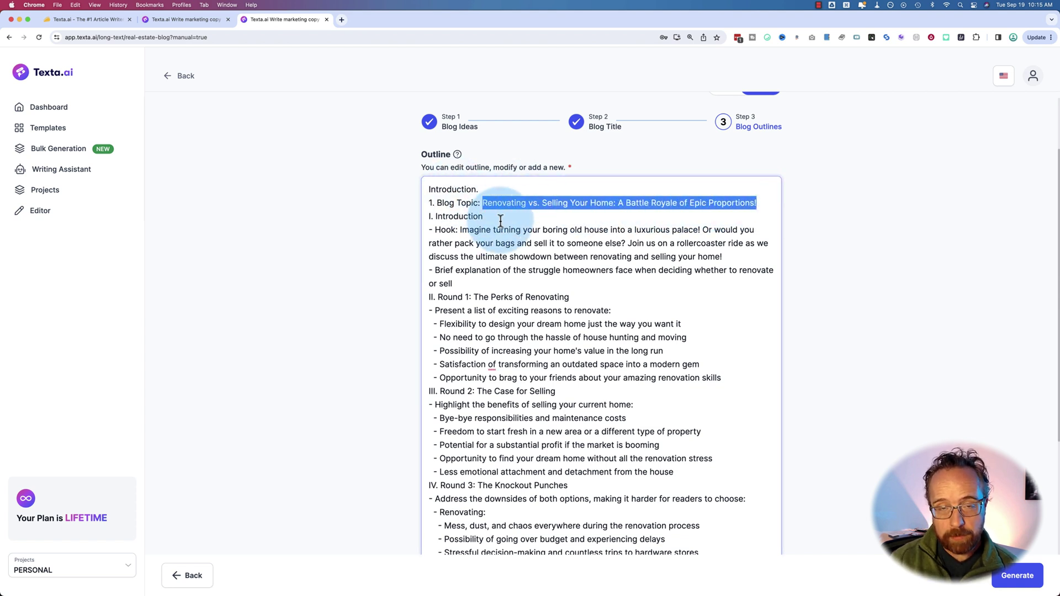
{"action": "left_click_drag", "start_coordinate": [481, 205], "coordinate": [762, 203]}
{"action": "scroll", "coordinate": [470, 269], "scroll_direction": "down", "scroll_amount": 5}
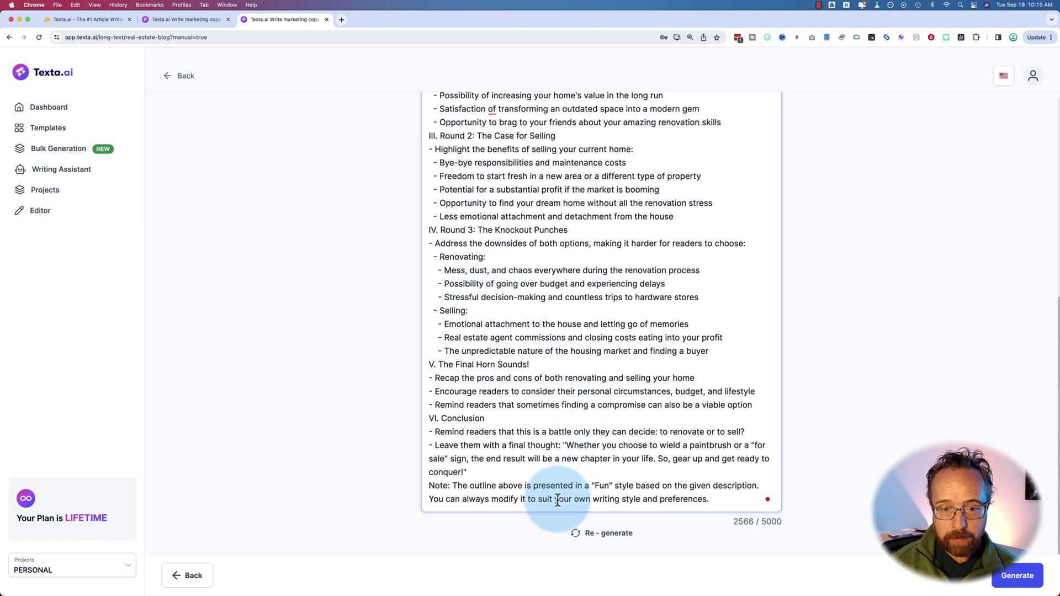
{"action": "left_click", "coordinate": [1011, 573]}
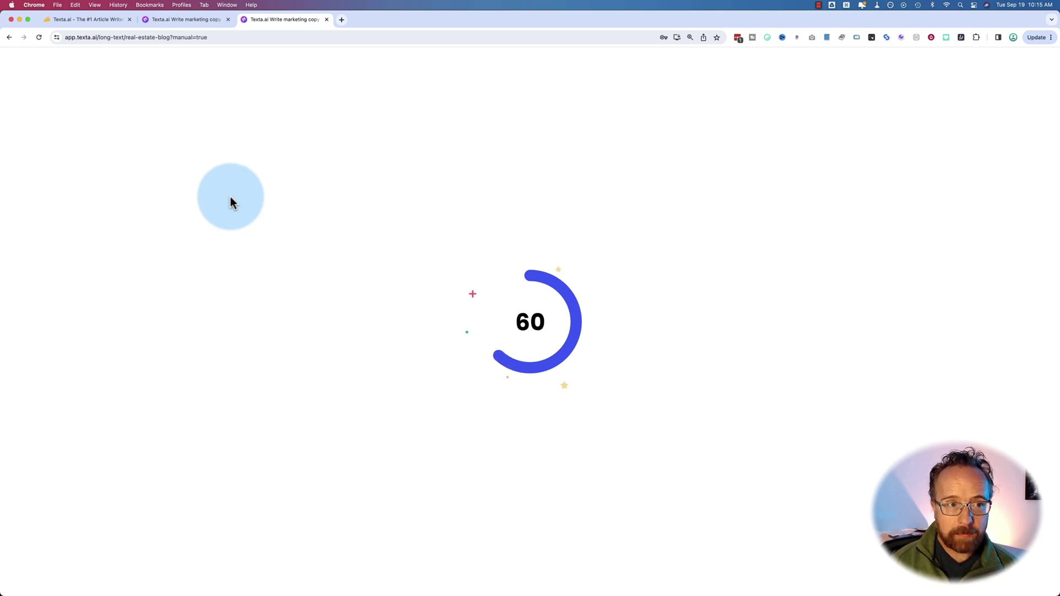
Open the finished 'Renovate or Relocate' article and select its main title and image caption
{"action": "left_click", "coordinate": [184, 16]}
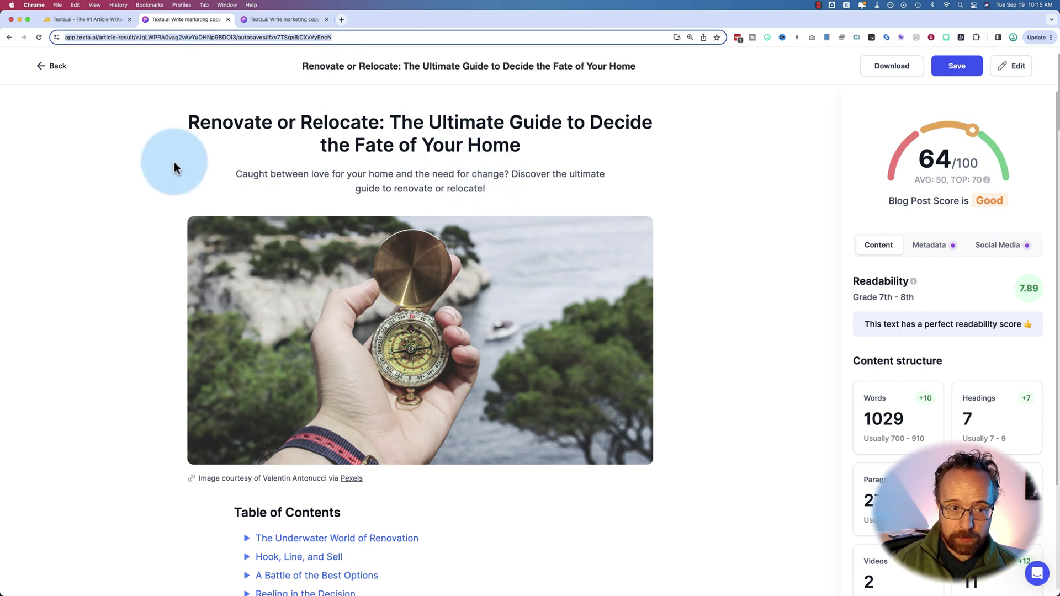
{"action": "left_click_drag", "start_coordinate": [189, 118], "coordinate": [539, 141]}
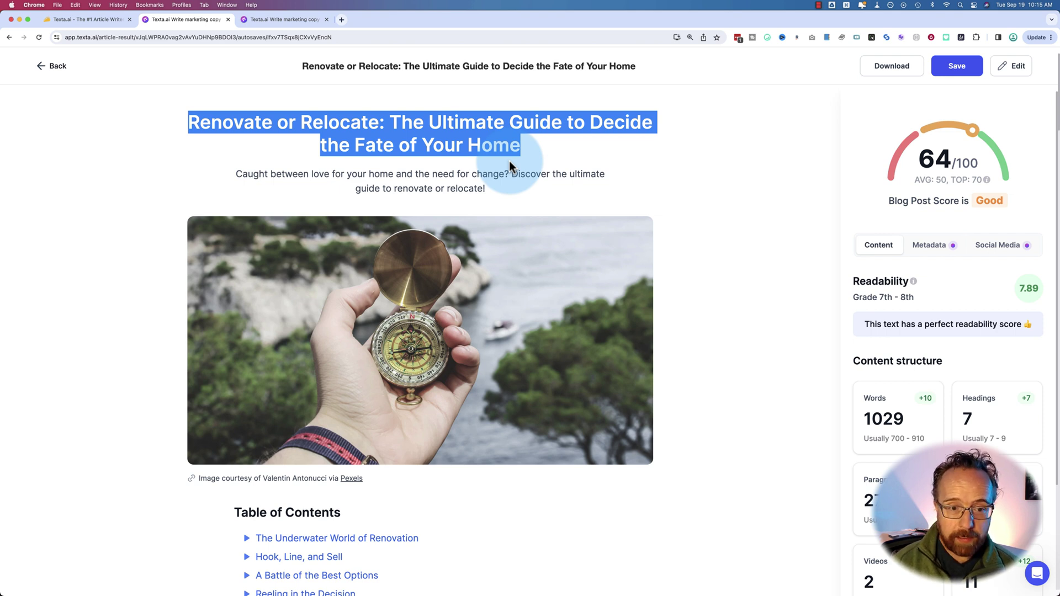
{"action": "scroll", "coordinate": [233, 141], "scroll_direction": "down", "scroll_amount": 4}
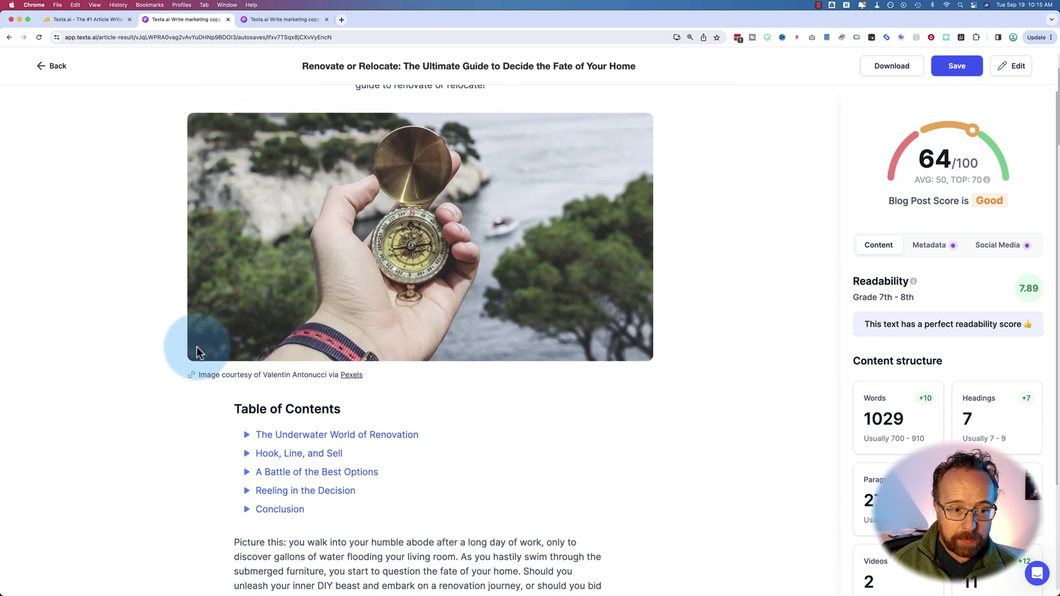
{"action": "left_click_drag", "start_coordinate": [200, 376], "coordinate": [379, 382]}
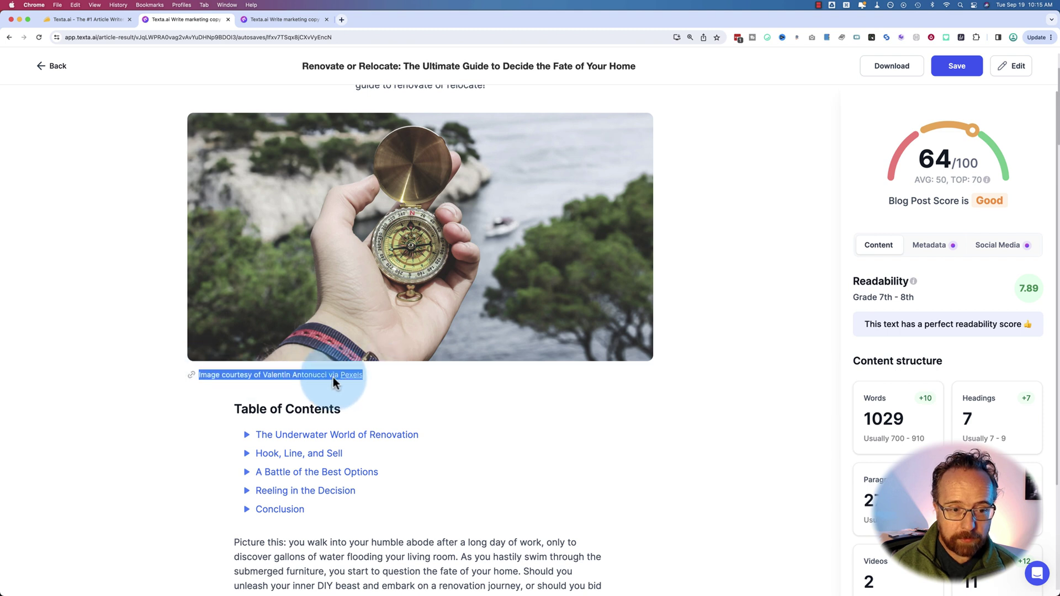
{"action": "left_click", "coordinate": [253, 376]}
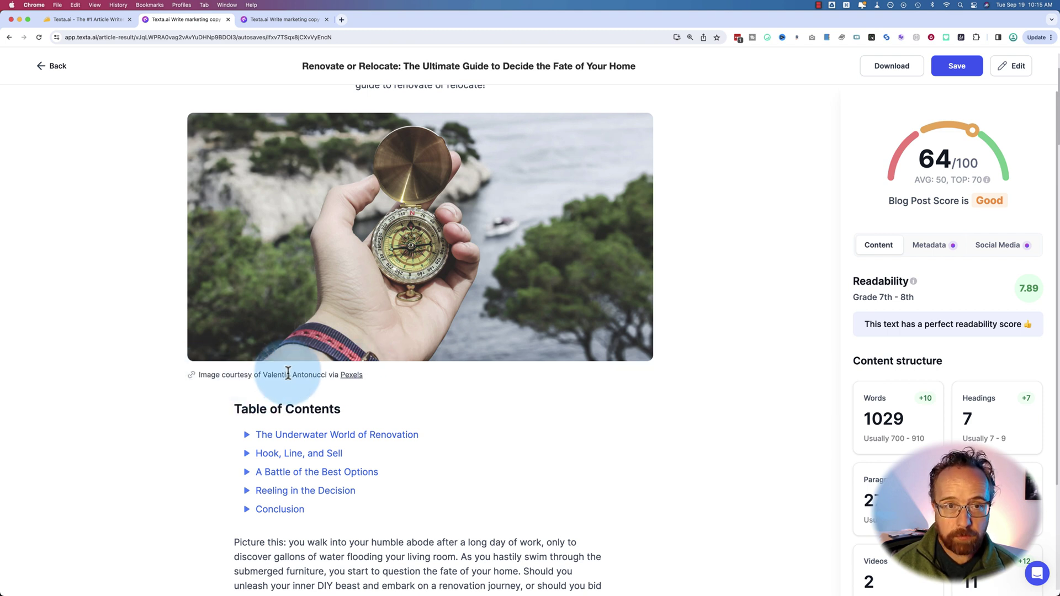
Read further down the article, selecting several passages including the quote text
{"action": "scroll", "coordinate": [210, 425], "scroll_direction": "down", "scroll_amount": 5}
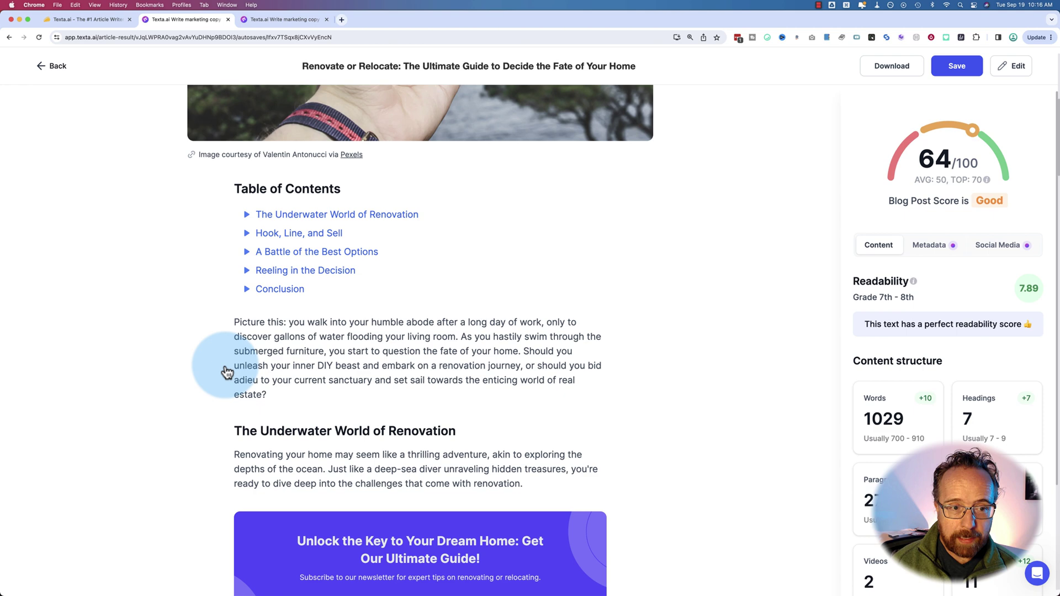
{"action": "scroll", "coordinate": [231, 348], "scroll_direction": "down", "scroll_amount": 4}
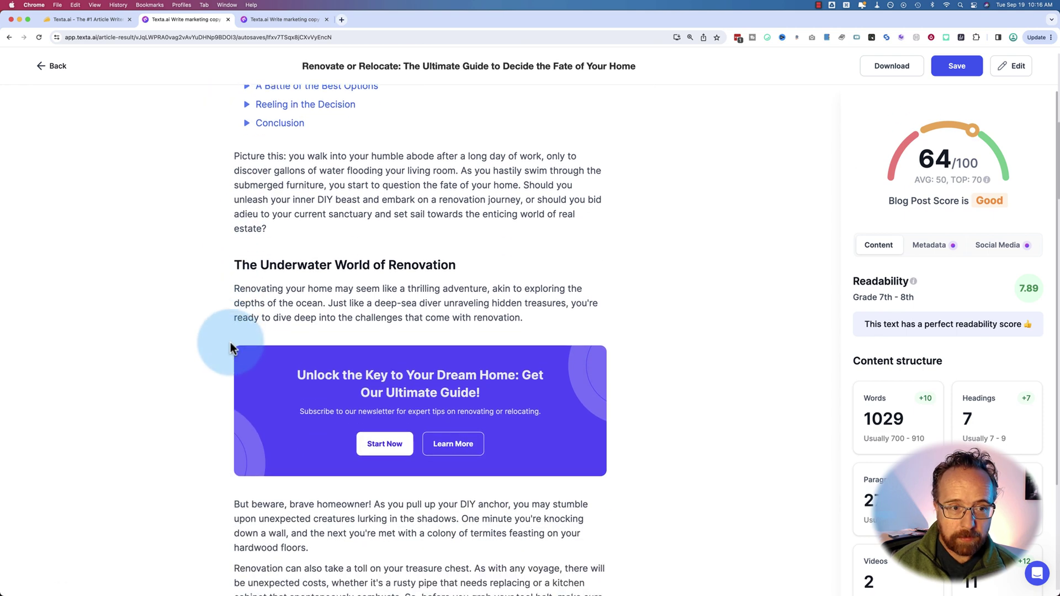
{"action": "left_click_drag", "start_coordinate": [224, 161], "coordinate": [317, 237]}
{"action": "scroll", "coordinate": [221, 272], "scroll_direction": "down", "scroll_amount": 4}
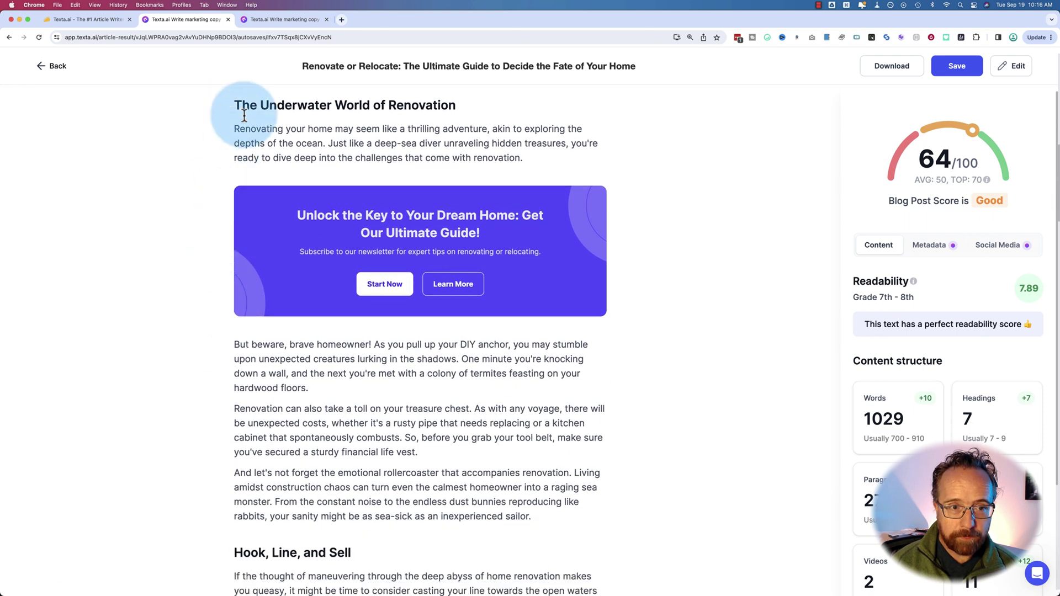
{"action": "left_click_drag", "start_coordinate": [250, 105], "coordinate": [534, 158]}
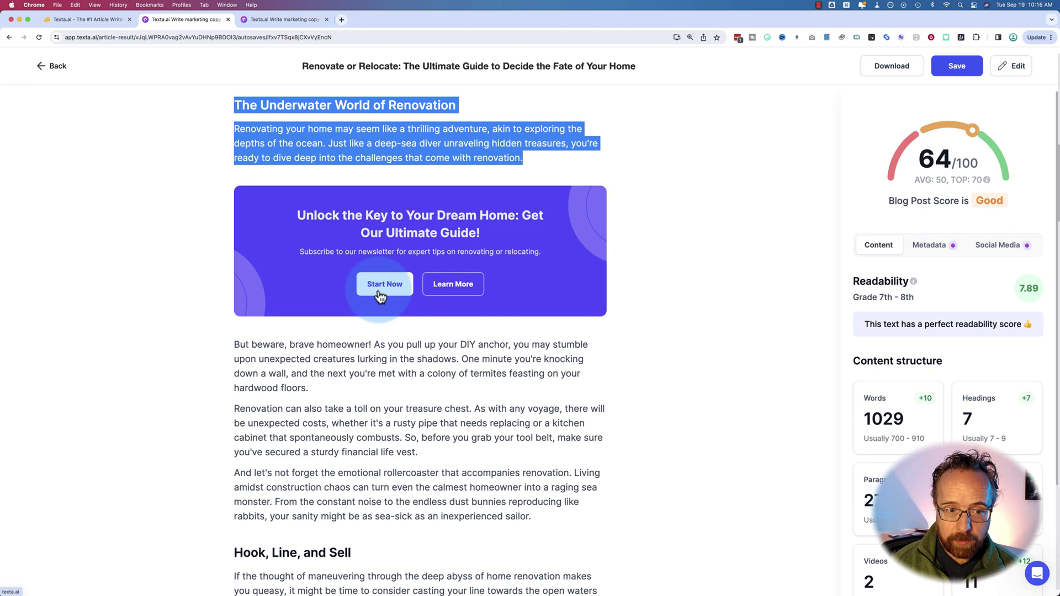
{"action": "scroll", "coordinate": [368, 345], "scroll_direction": "down", "scroll_amount": 5}
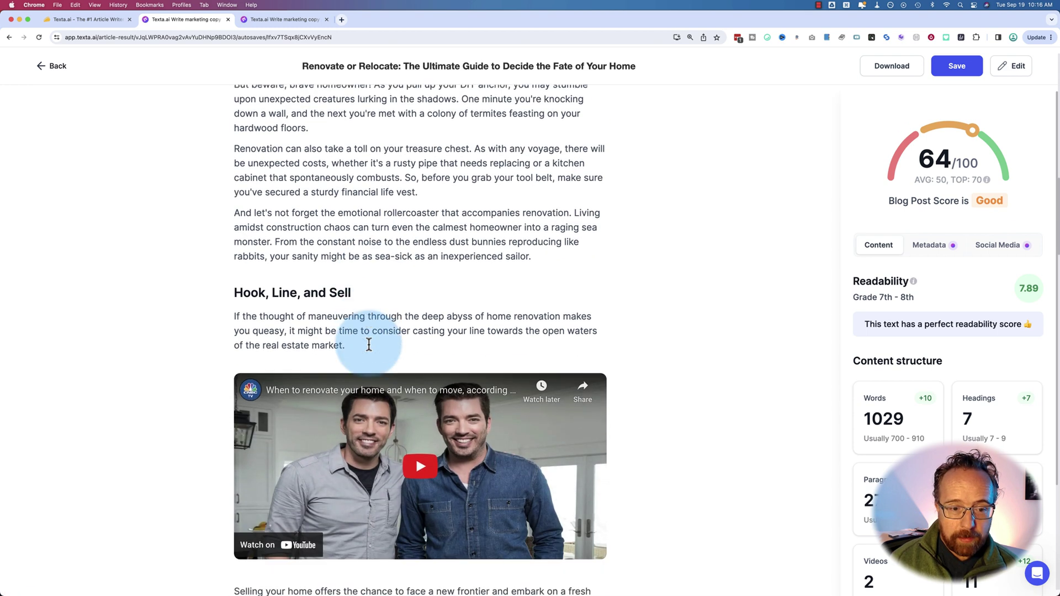
{"action": "scroll", "coordinate": [369, 345], "scroll_direction": "down", "scroll_amount": 3}
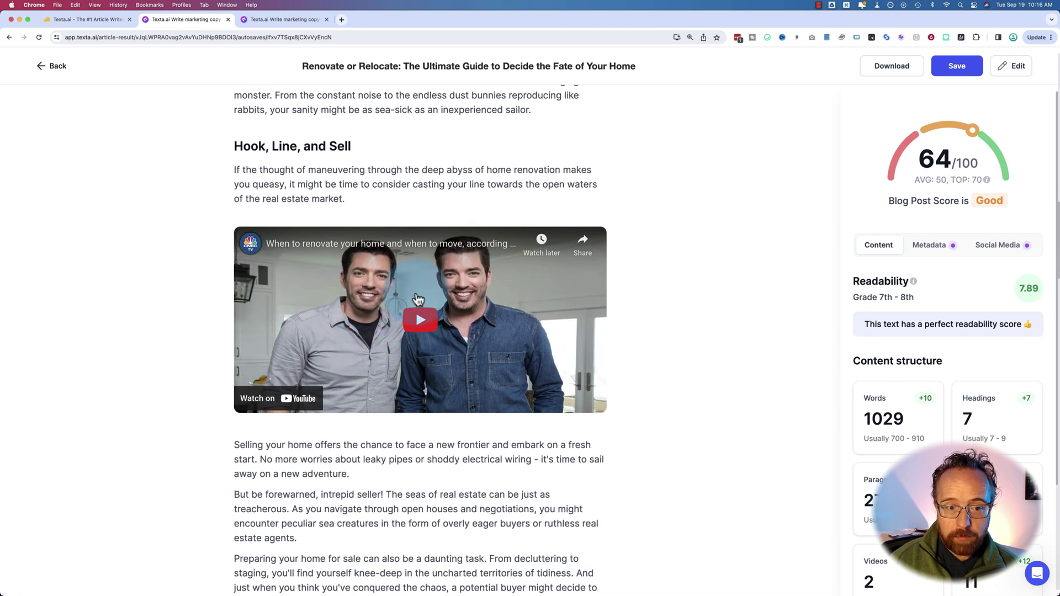
{"action": "scroll", "coordinate": [415, 349], "scroll_direction": "down", "scroll_amount": 2}
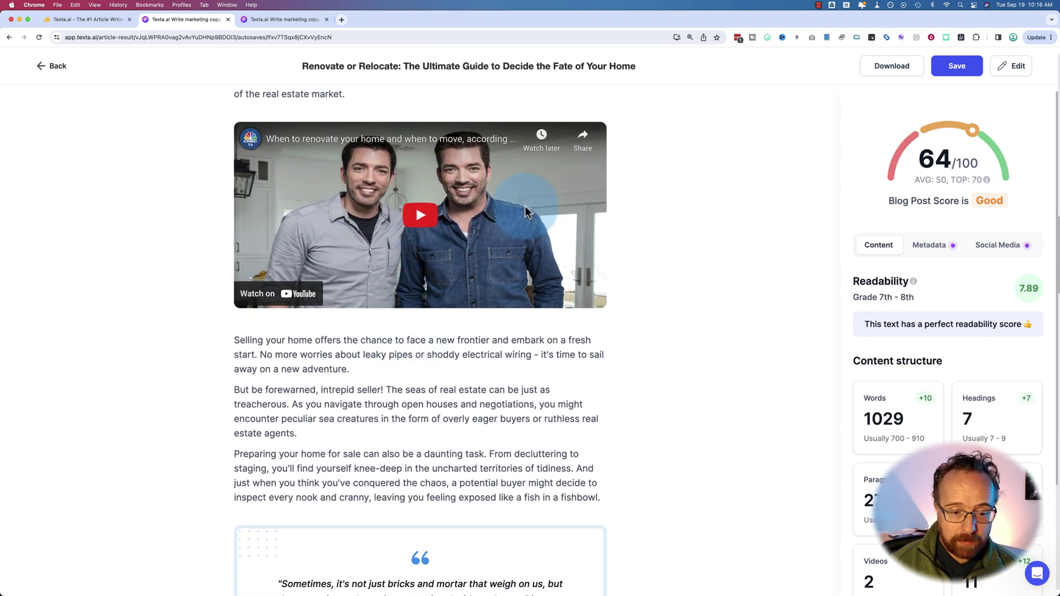
{"action": "scroll", "coordinate": [356, 387], "scroll_direction": "down", "scroll_amount": 6}
{"action": "scroll", "coordinate": [358, 396], "scroll_direction": "down", "scroll_amount": 1}
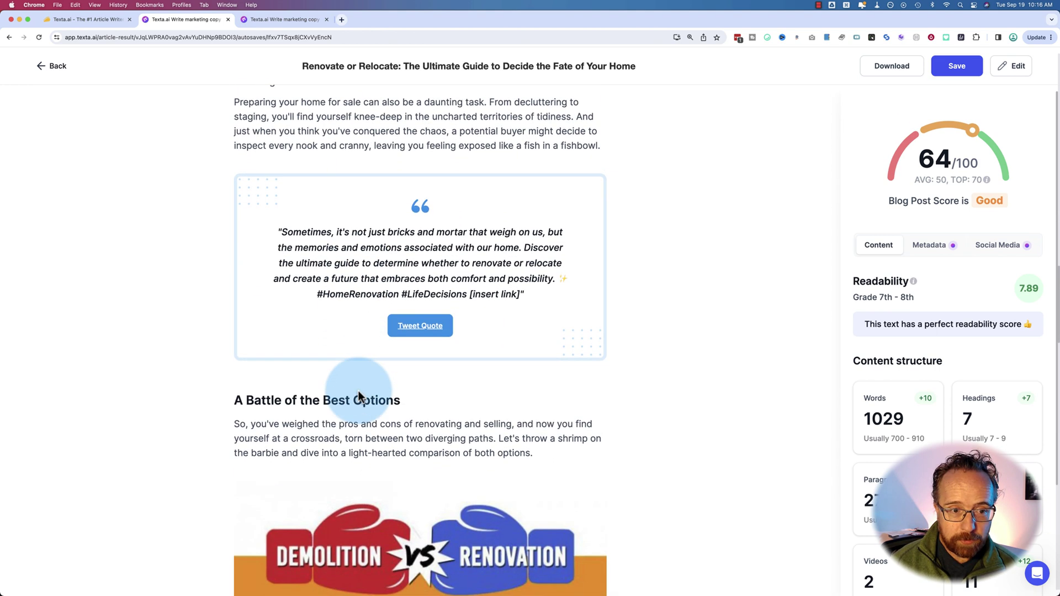
{"action": "left_click_drag", "start_coordinate": [280, 232], "coordinate": [540, 297]}
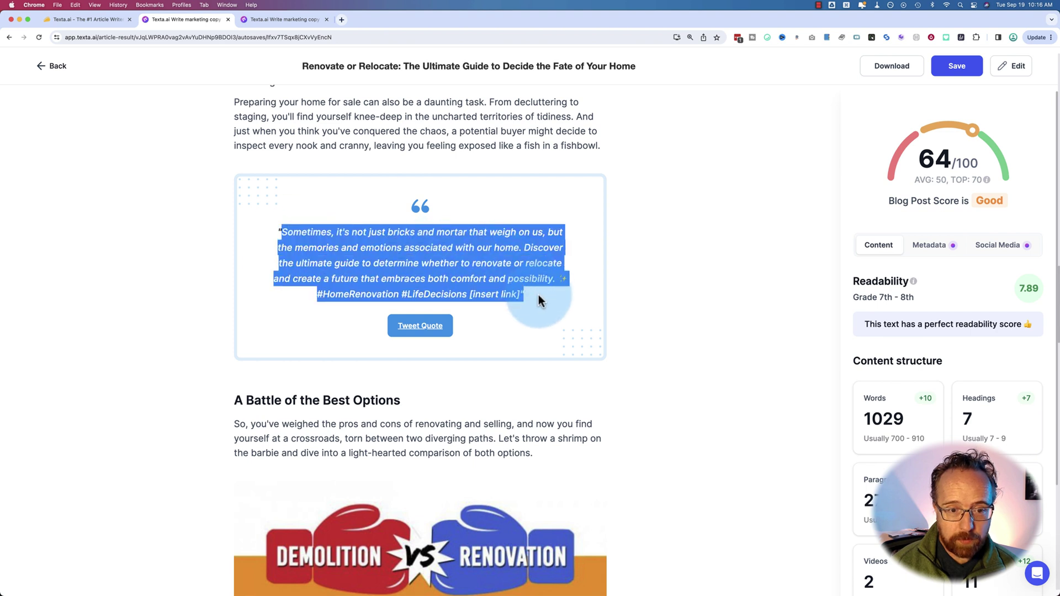
{"action": "scroll", "coordinate": [445, 298], "scroll_direction": "up", "scroll_amount": 1}
{"action": "left_click_drag", "start_coordinate": [366, 241], "coordinate": [405, 259]}
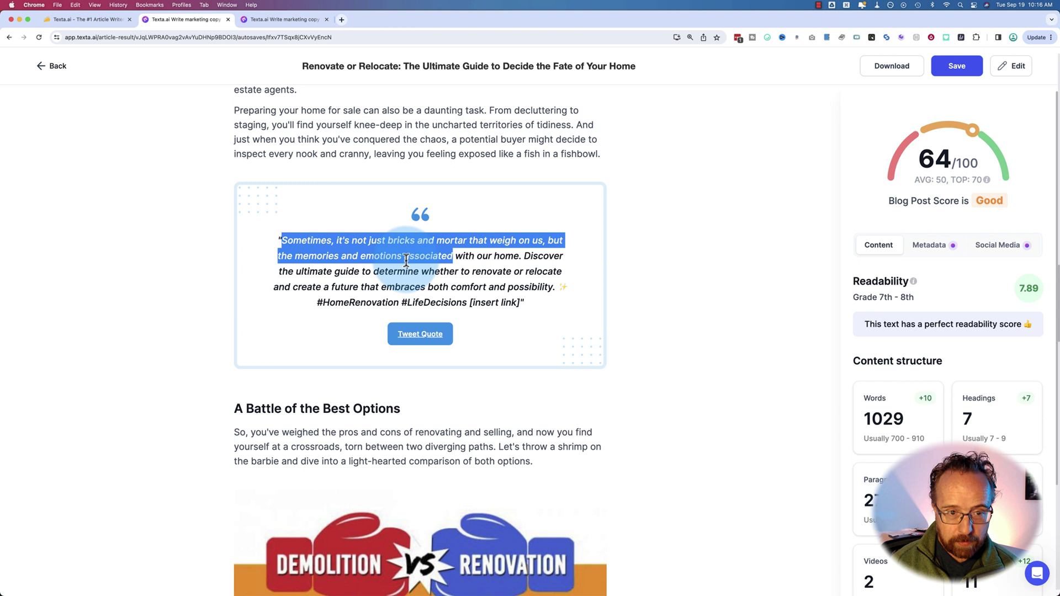
{"action": "key", "text": "super+f"}
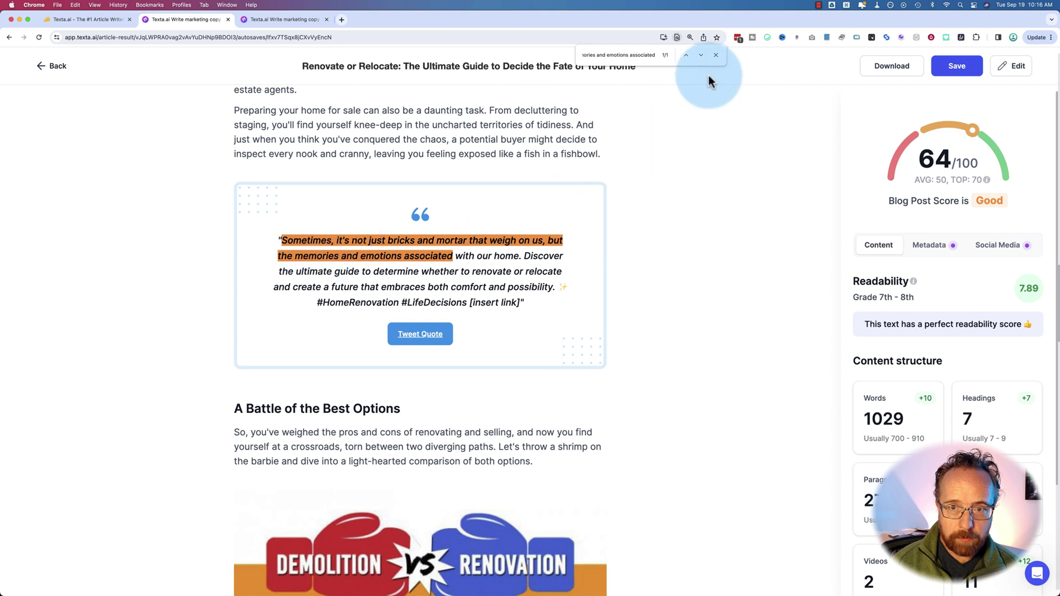
{"action": "left_click", "coordinate": [715, 56]}
{"action": "left_click", "coordinate": [400, 276]}
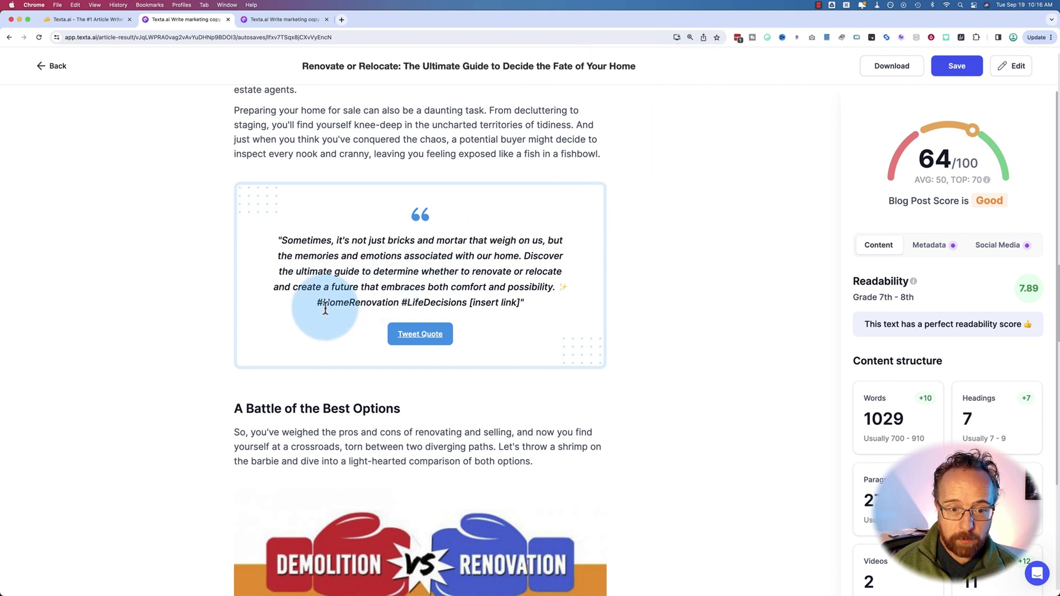
{"action": "scroll", "coordinate": [309, 292], "scroll_direction": "down", "scroll_amount": 5}
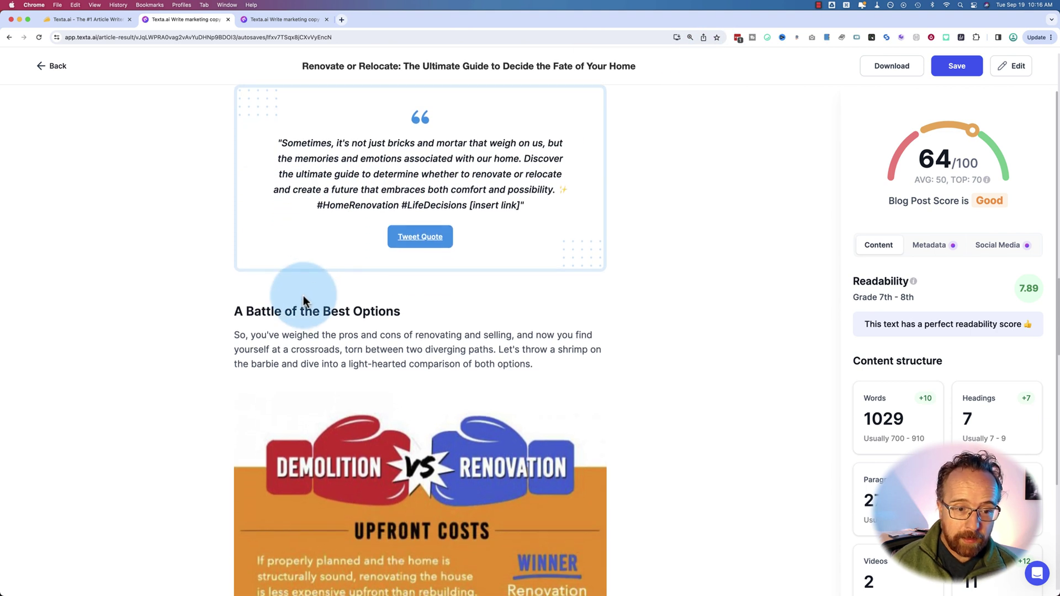
{"action": "scroll", "coordinate": [303, 296], "scroll_direction": "down", "scroll_amount": 2}
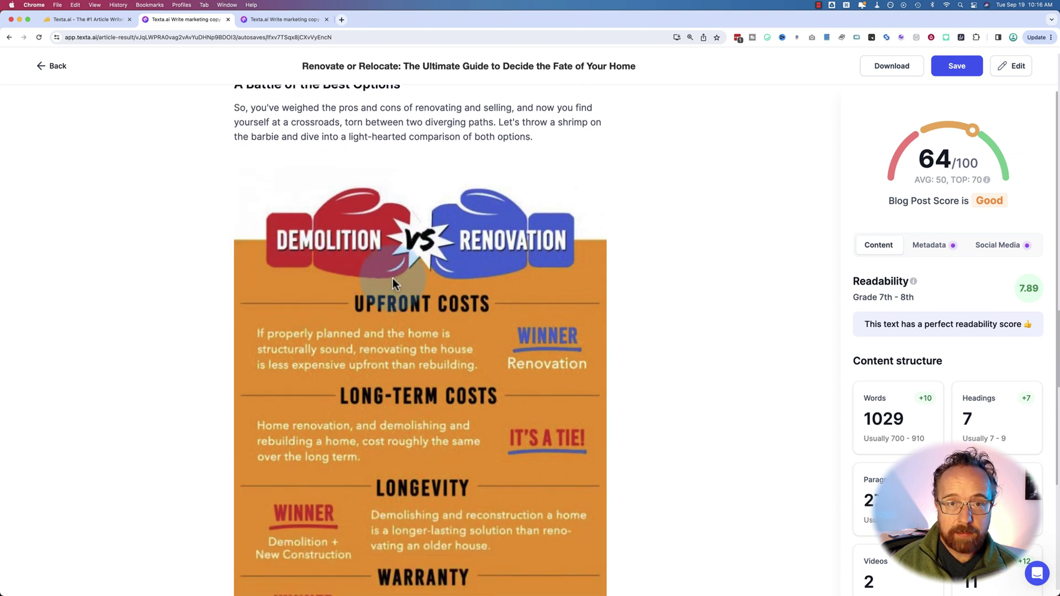
{"action": "scroll", "coordinate": [359, 313], "scroll_direction": "down", "scroll_amount": 10}
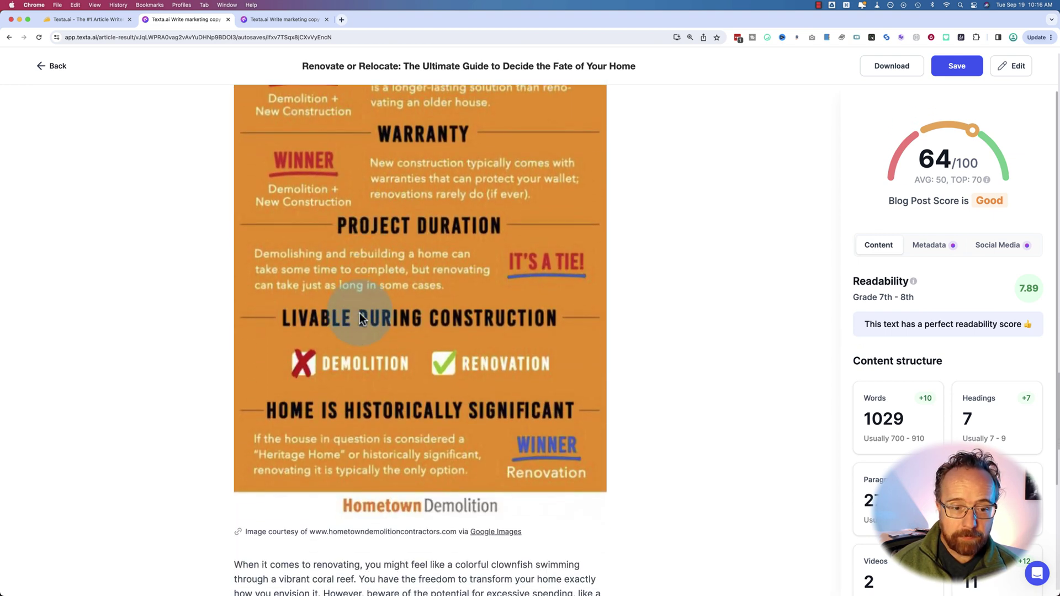
{"action": "scroll", "coordinate": [359, 313], "scroll_direction": "down", "scroll_amount": 4}
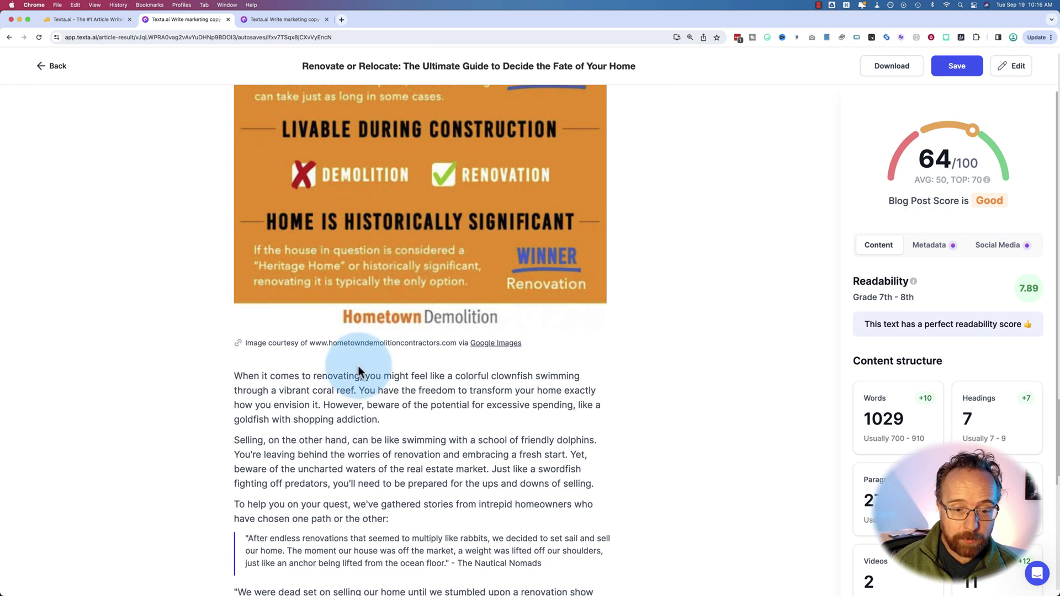
{"action": "scroll", "coordinate": [358, 368], "scroll_direction": "down", "scroll_amount": 10}
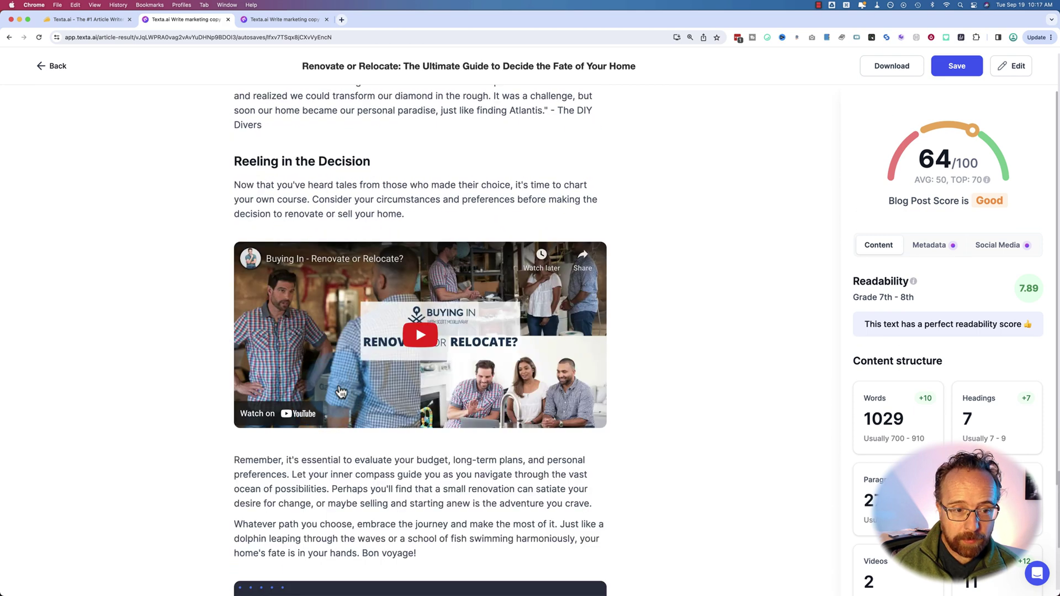
{"action": "scroll", "coordinate": [341, 391], "scroll_direction": "down", "scroll_amount": 3}
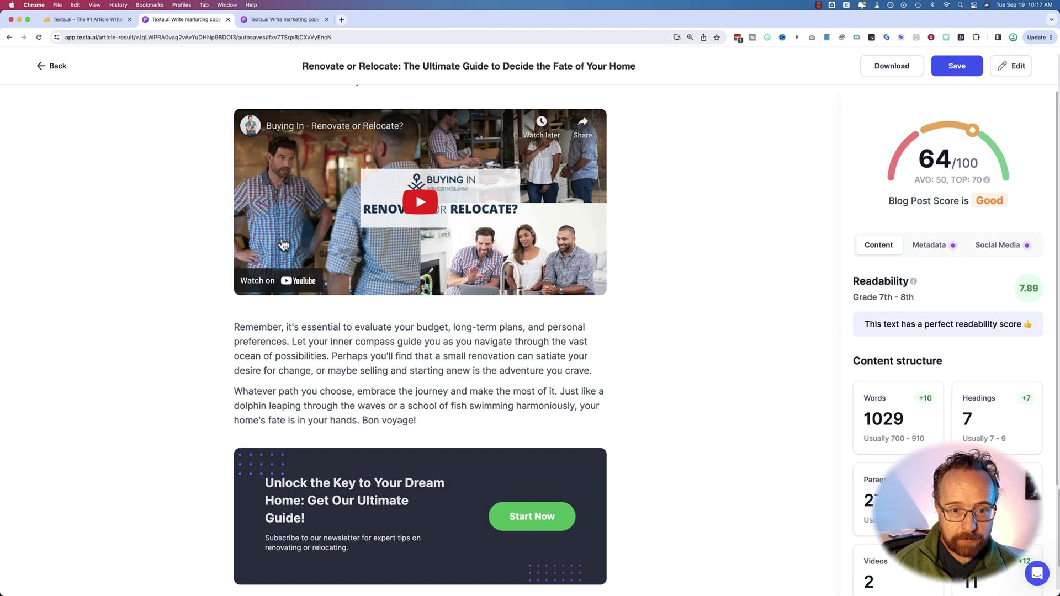
{"action": "left_click", "coordinate": [225, 332]}
{"action": "scroll", "coordinate": [225, 331], "scroll_direction": "down", "scroll_amount": 1}
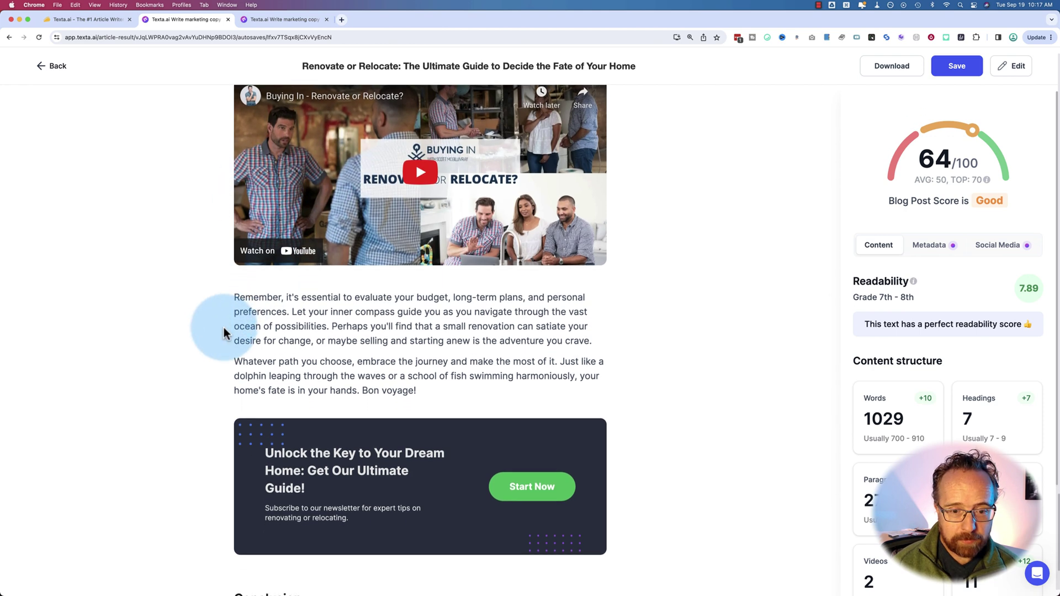
{"action": "scroll", "coordinate": [224, 333], "scroll_direction": "down", "scroll_amount": 3}
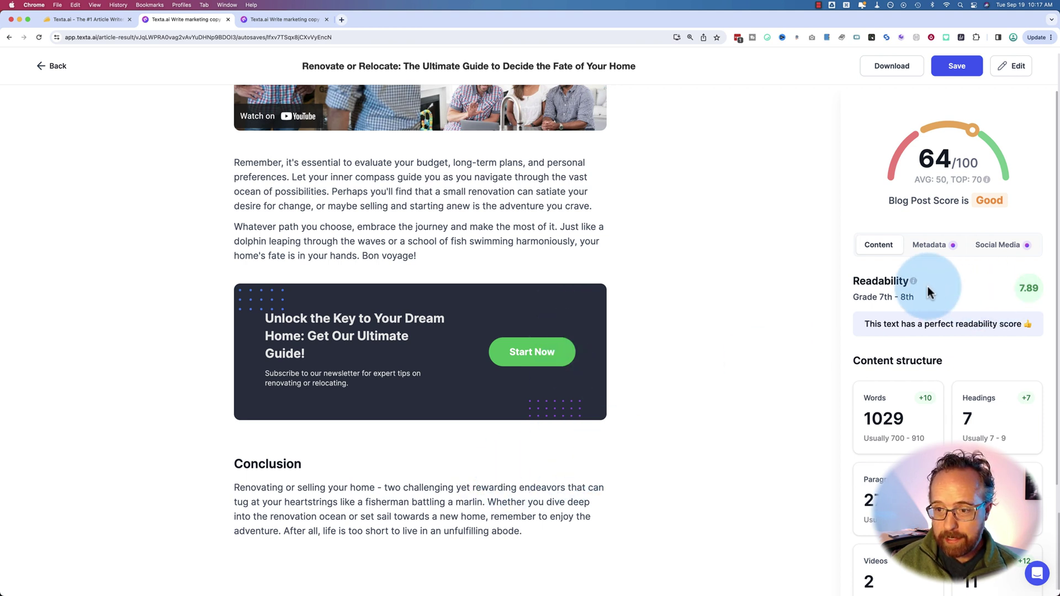
{"action": "scroll", "coordinate": [975, 287], "scroll_direction": "down", "scroll_amount": 2}
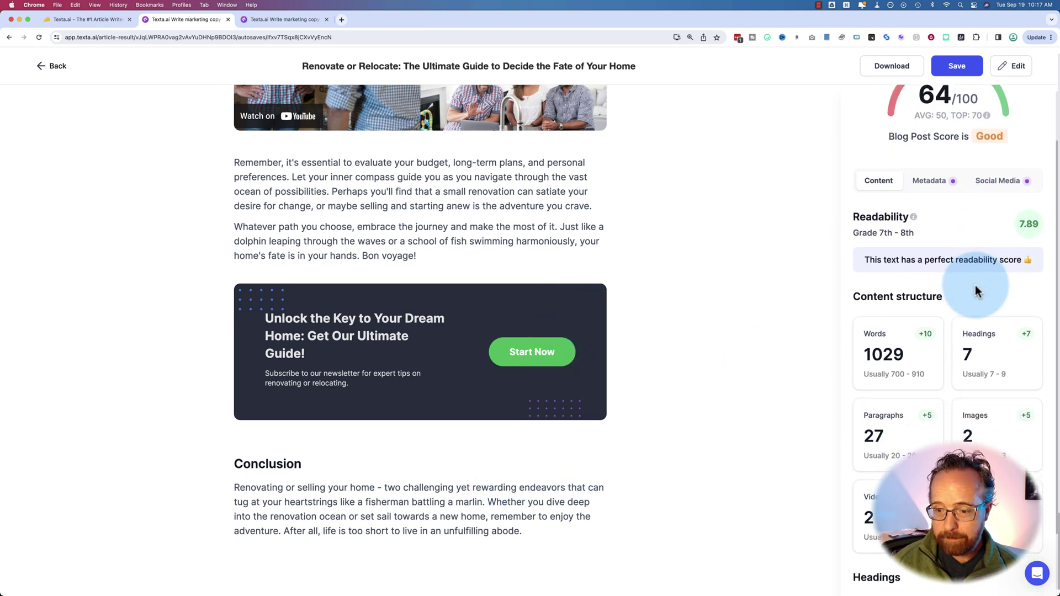
{"action": "scroll", "coordinate": [975, 291], "scroll_direction": "down", "scroll_amount": 2}
{"action": "scroll", "coordinate": [975, 285], "scroll_direction": "up", "scroll_amount": 3}
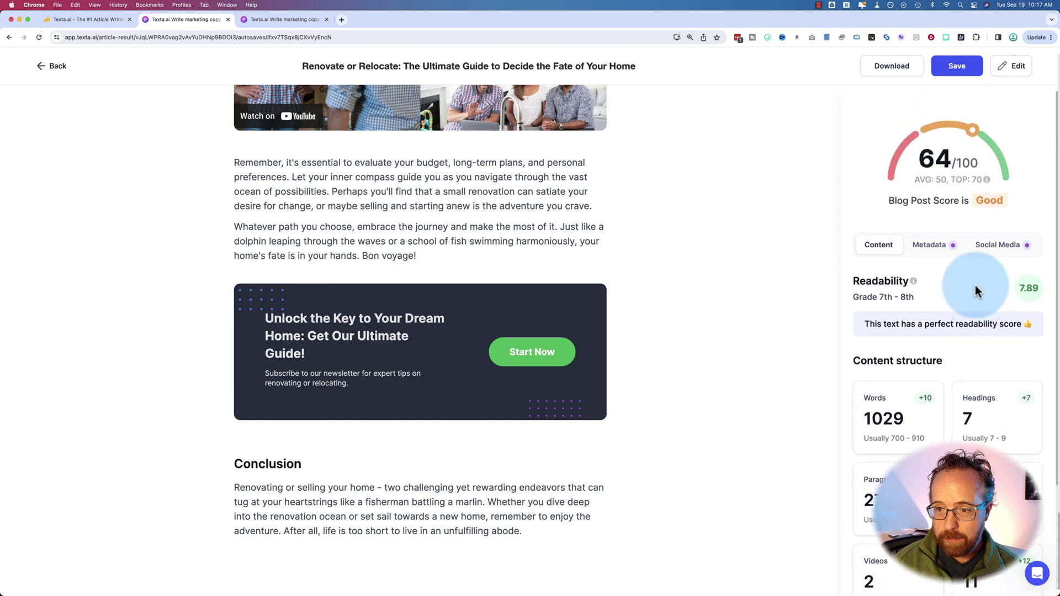
{"action": "left_click", "coordinate": [940, 253]}
{"action": "left_click", "coordinate": [993, 253]}
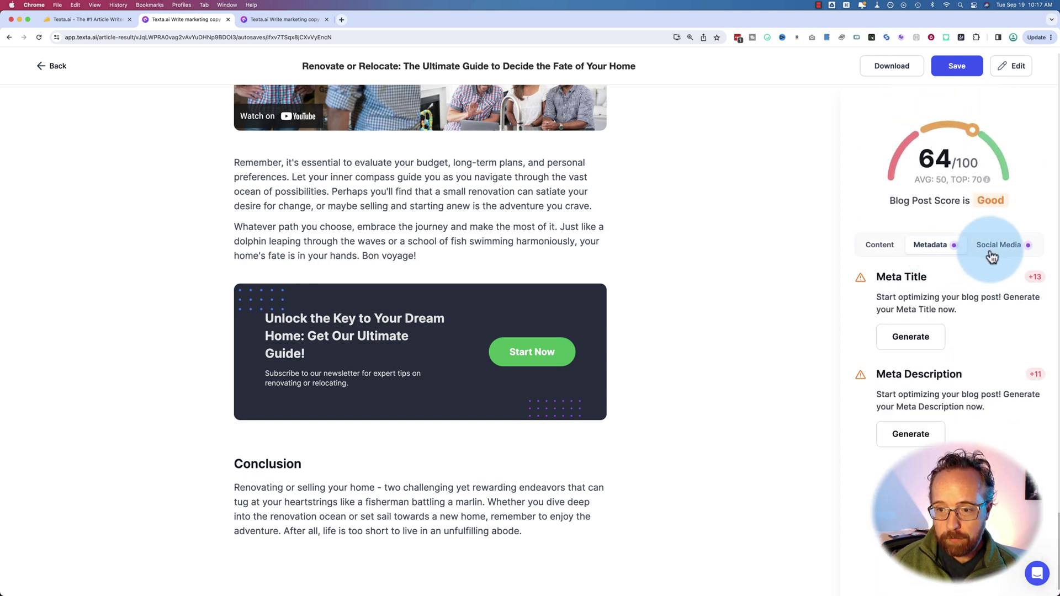
{"action": "left_click", "coordinate": [924, 251]}
{"action": "left_click", "coordinate": [879, 245]}
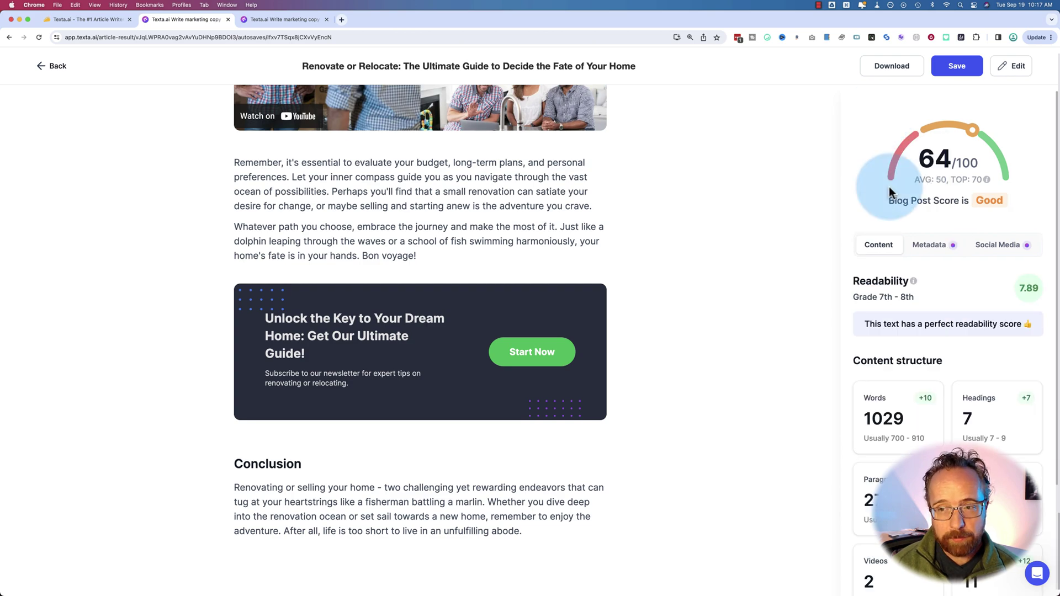
{"action": "scroll", "coordinate": [760, 297], "scroll_direction": "up", "scroll_amount": 20}
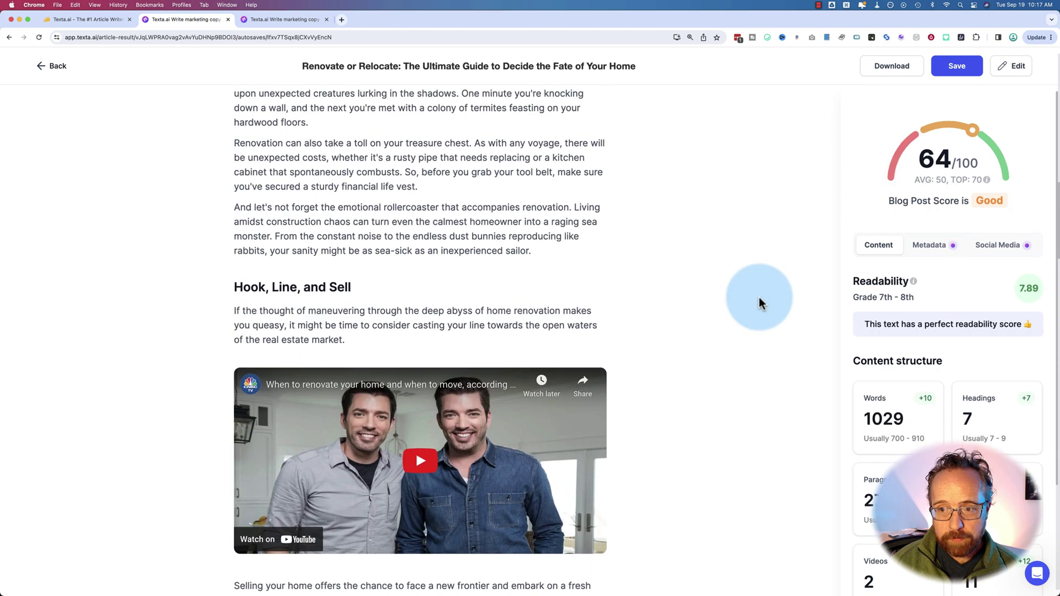
{"action": "scroll", "coordinate": [732, 238], "scroll_direction": "up", "scroll_amount": 6}
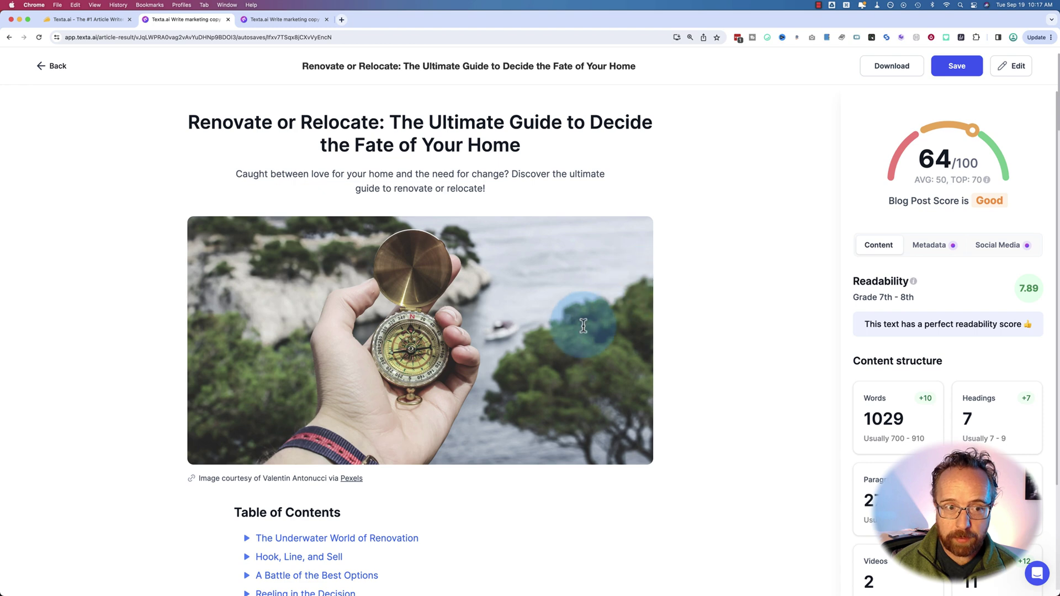
{"action": "scroll", "coordinate": [567, 319], "scroll_direction": "down", "scroll_amount": 8}
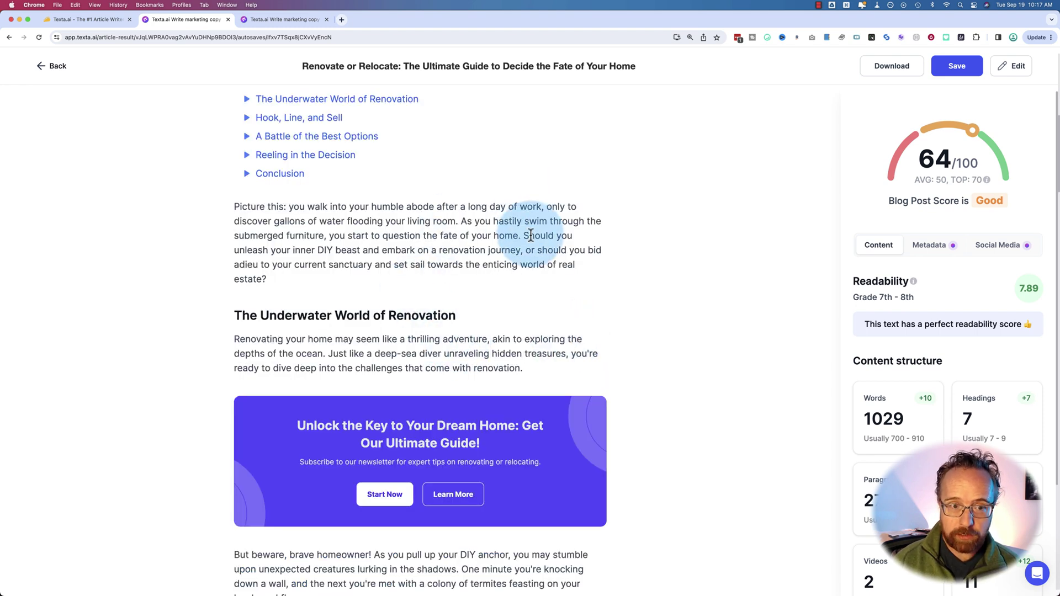
{"action": "scroll", "coordinate": [587, 266], "scroll_direction": "down", "scroll_amount": 8}
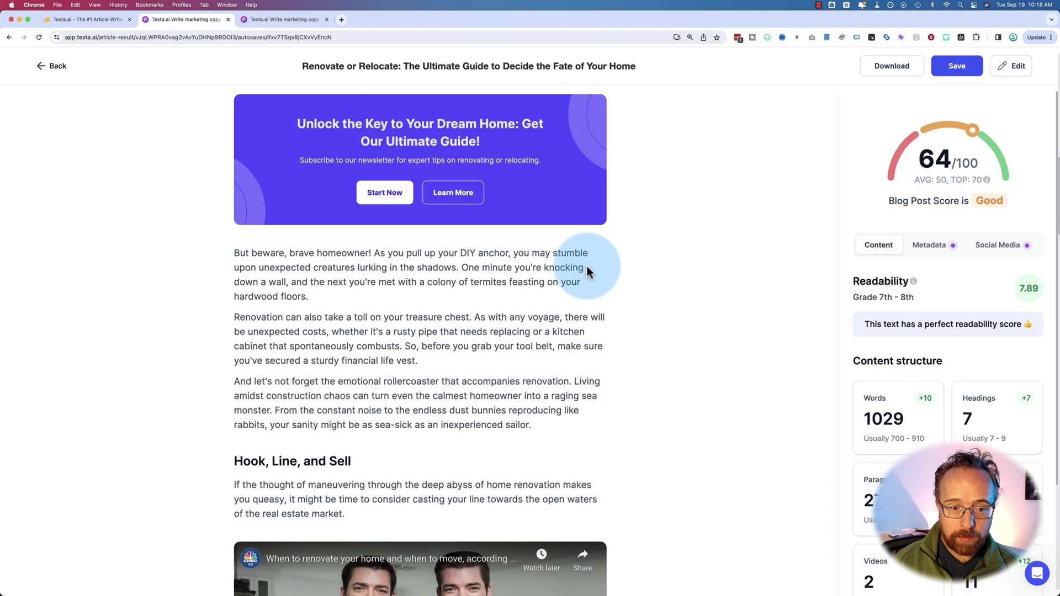
{"action": "scroll", "coordinate": [569, 318], "scroll_direction": "down", "scroll_amount": 3}
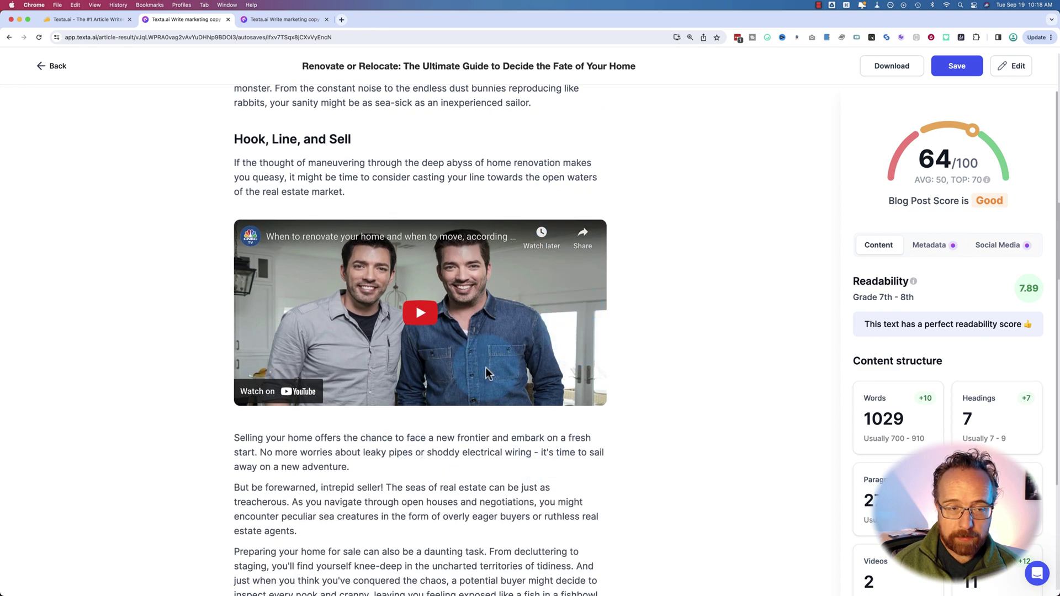
Open the 'Revamp or Relocate: The Ultimate Homeowners Dilemma' article and read down to its Conclusion
{"action": "left_click", "coordinate": [273, 21]}
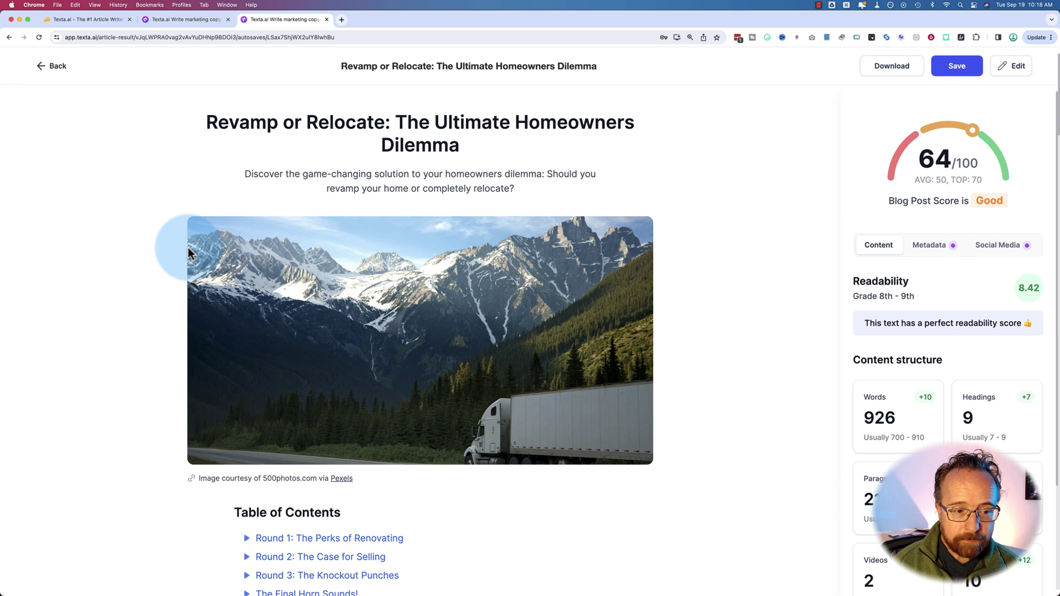
{"action": "scroll", "coordinate": [187, 247], "scroll_direction": "down", "scroll_amount": 2}
{"action": "left_click_drag", "start_coordinate": [191, 379], "coordinate": [413, 382]}
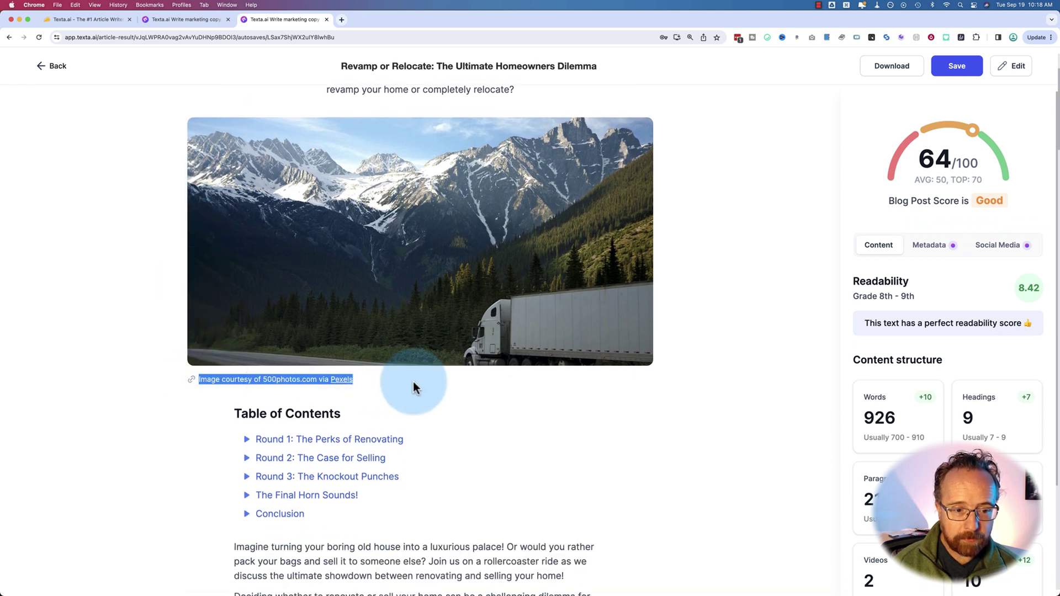
{"action": "left_click", "coordinate": [405, 396]}
{"action": "scroll", "coordinate": [405, 396], "scroll_direction": "down", "scroll_amount": 5}
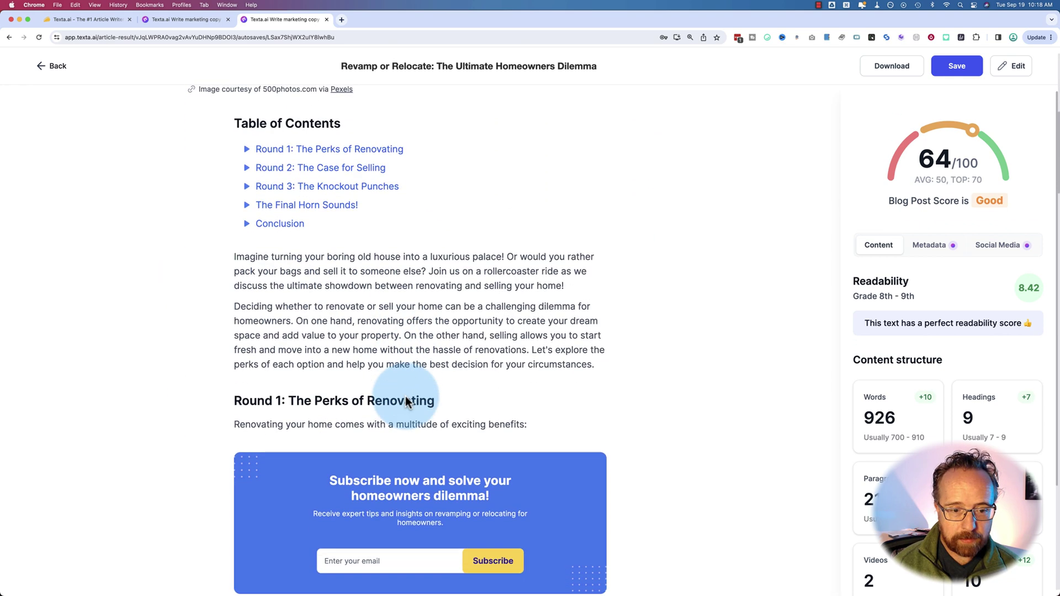
{"action": "scroll", "coordinate": [406, 400], "scroll_direction": "down", "scroll_amount": 6}
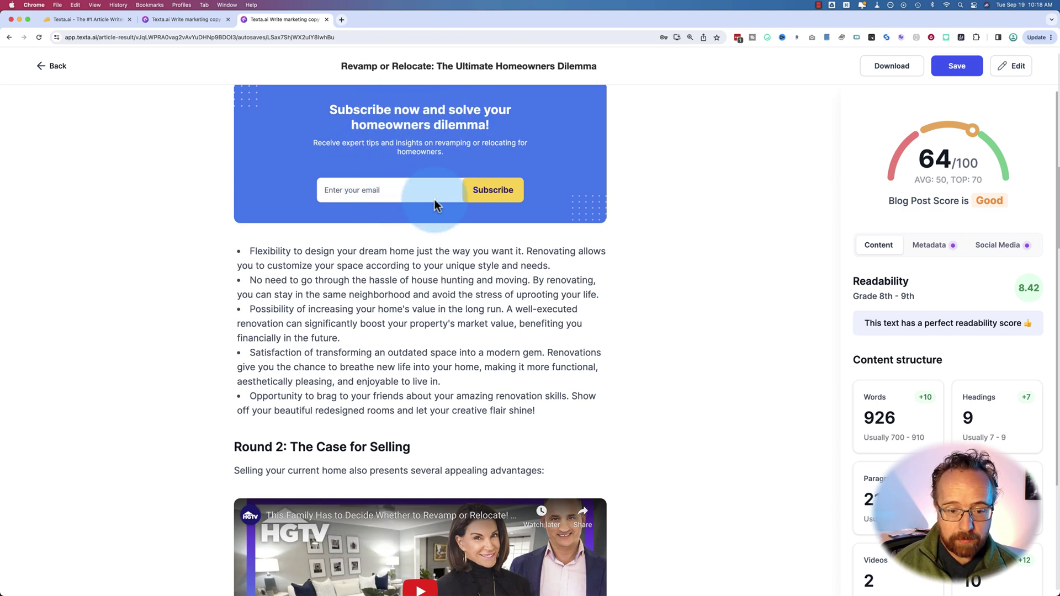
{"action": "scroll", "coordinate": [464, 320], "scroll_direction": "down", "scroll_amount": 5}
{"action": "scroll", "coordinate": [623, 316], "scroll_direction": "down", "scroll_amount": 1}
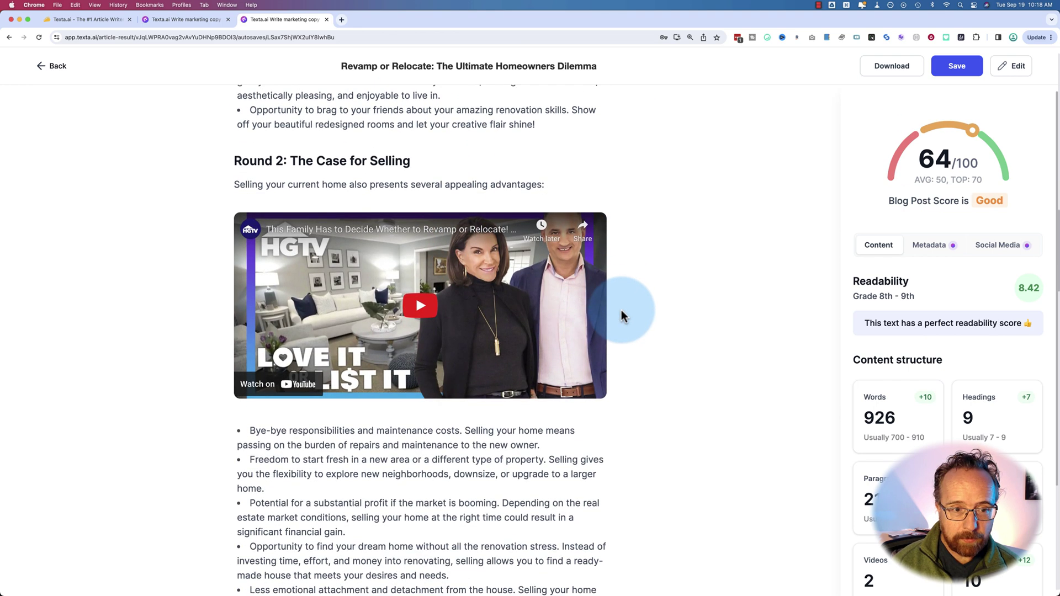
{"action": "scroll", "coordinate": [294, 337], "scroll_direction": "down", "scroll_amount": 5}
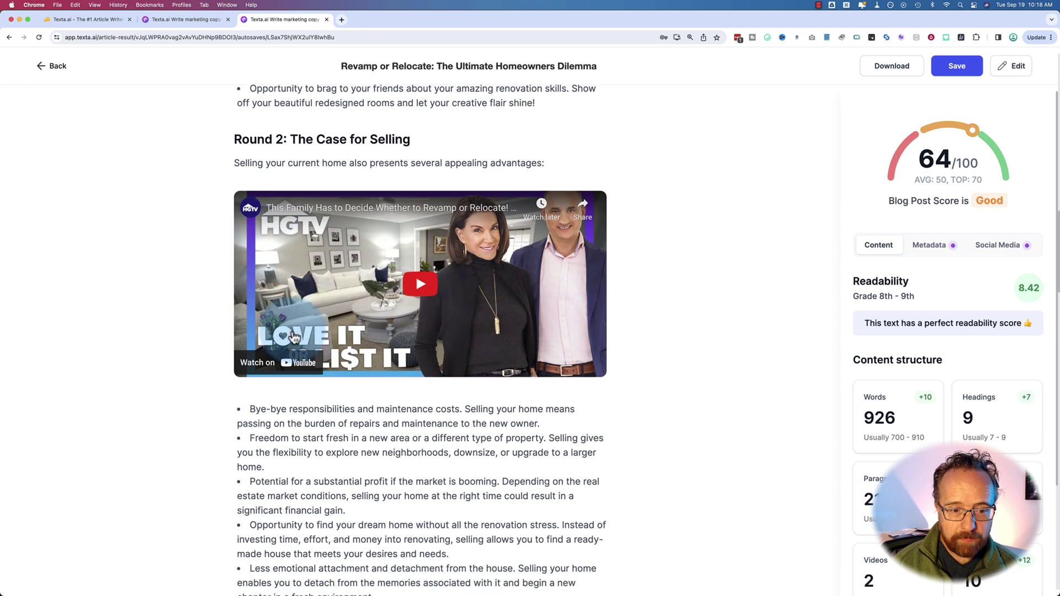
{"action": "scroll", "coordinate": [293, 337], "scroll_direction": "down", "scroll_amount": 12}
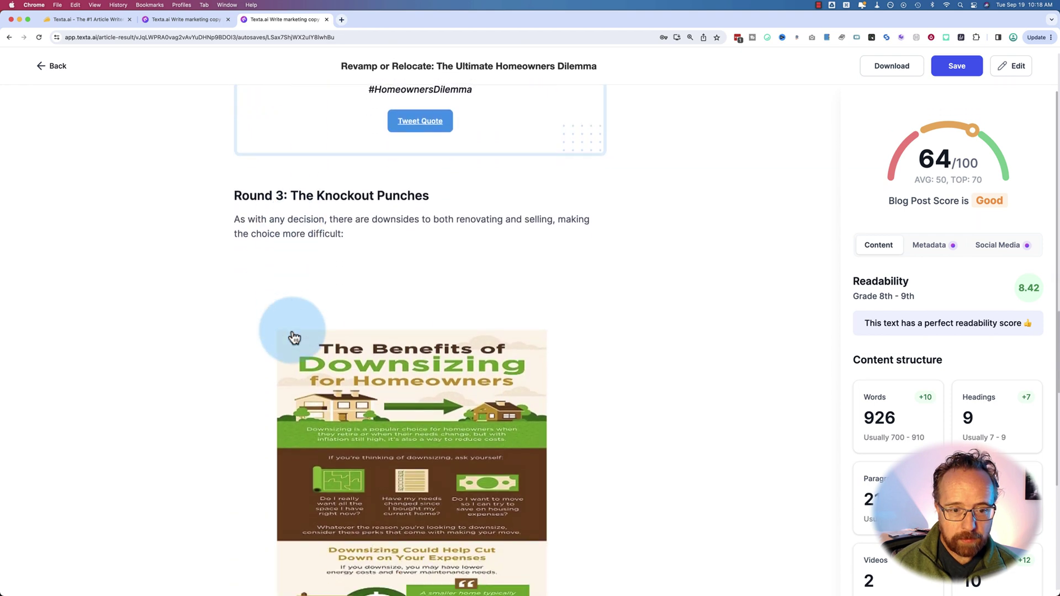
{"action": "scroll", "coordinate": [294, 337], "scroll_direction": "down", "scroll_amount": 8}
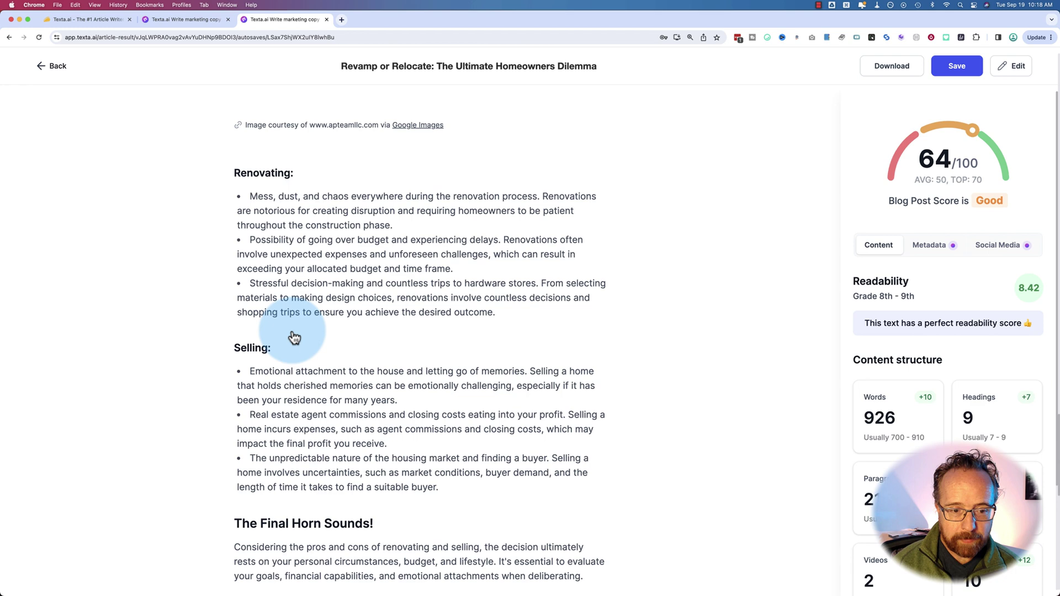
{"action": "scroll", "coordinate": [294, 338], "scroll_direction": "down", "scroll_amount": 10}
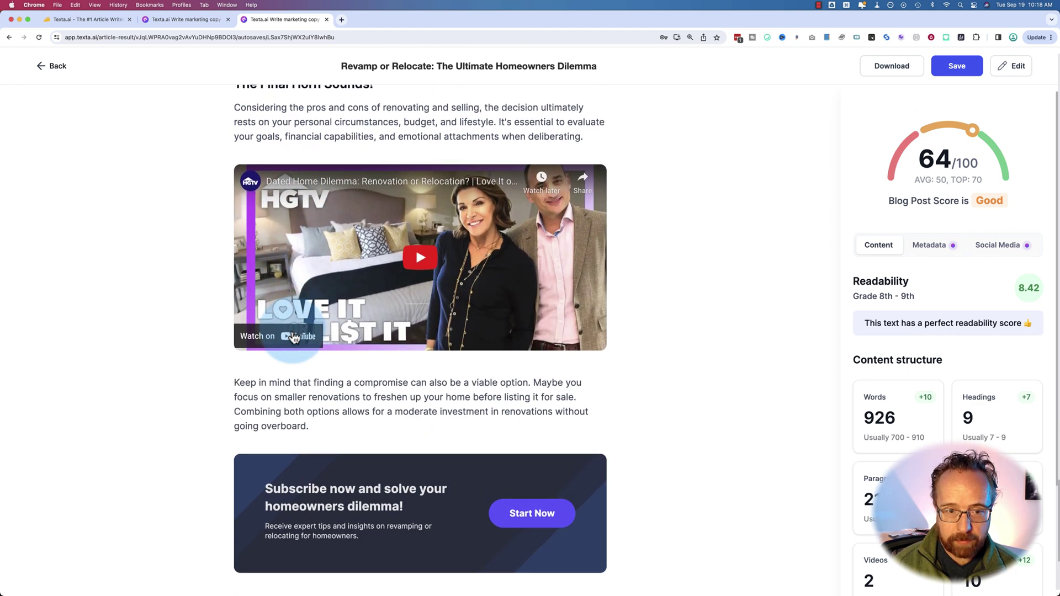
{"action": "scroll", "coordinate": [294, 338], "scroll_direction": "down", "scroll_amount": 3}
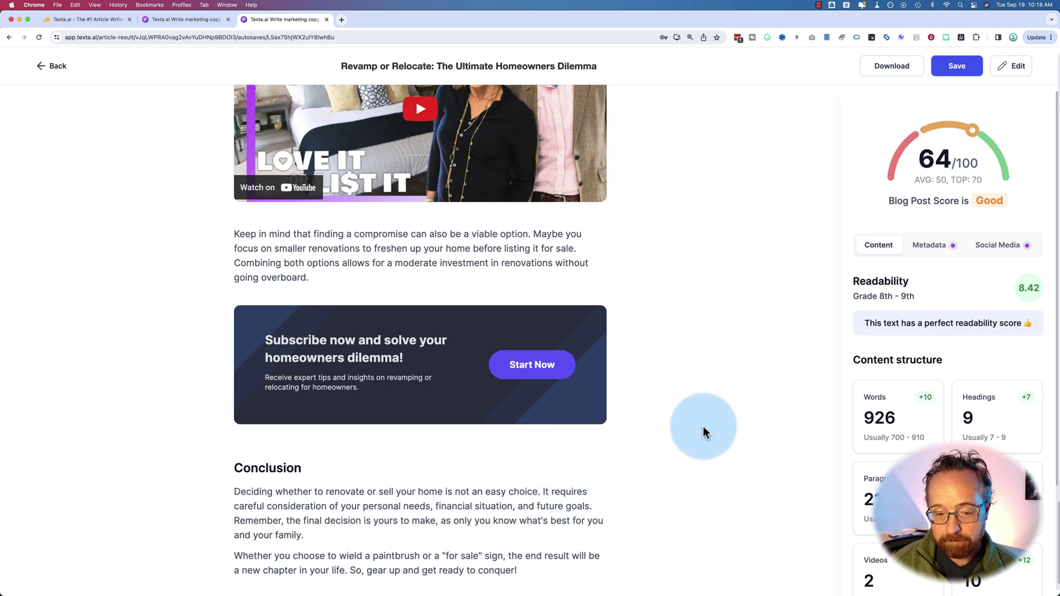
{"action": "scroll", "coordinate": [704, 428], "scroll_direction": "down", "scroll_amount": 1}
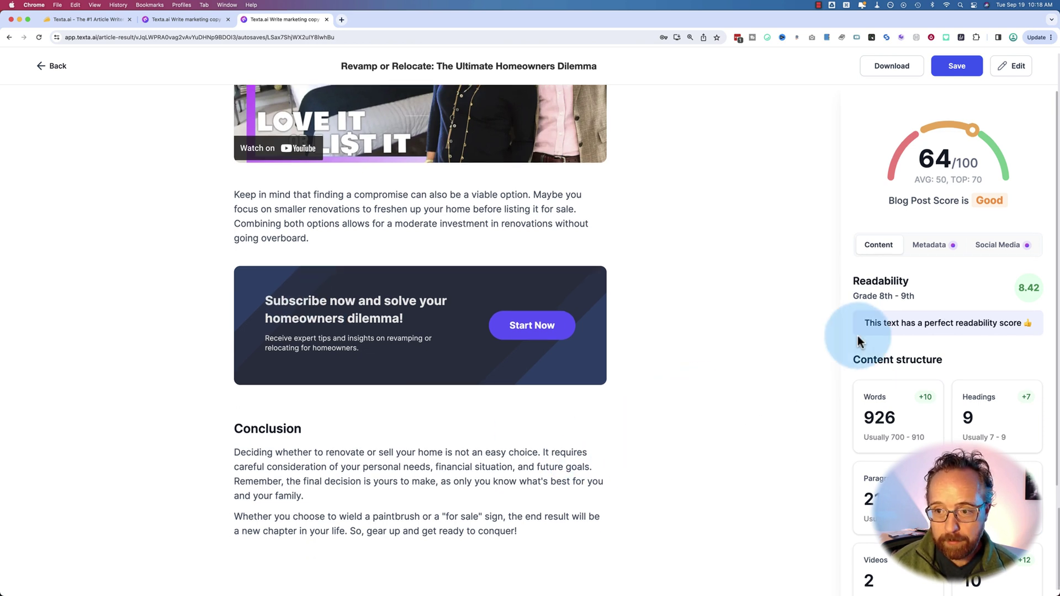
{"action": "left_click", "coordinate": [1000, 250]}
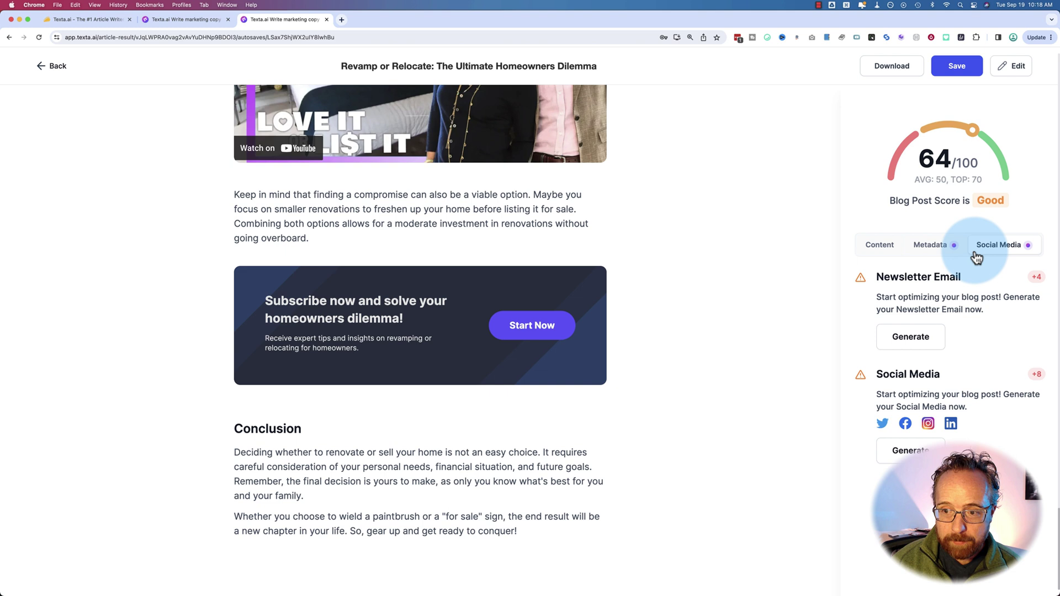
{"action": "left_click", "coordinate": [933, 245]}
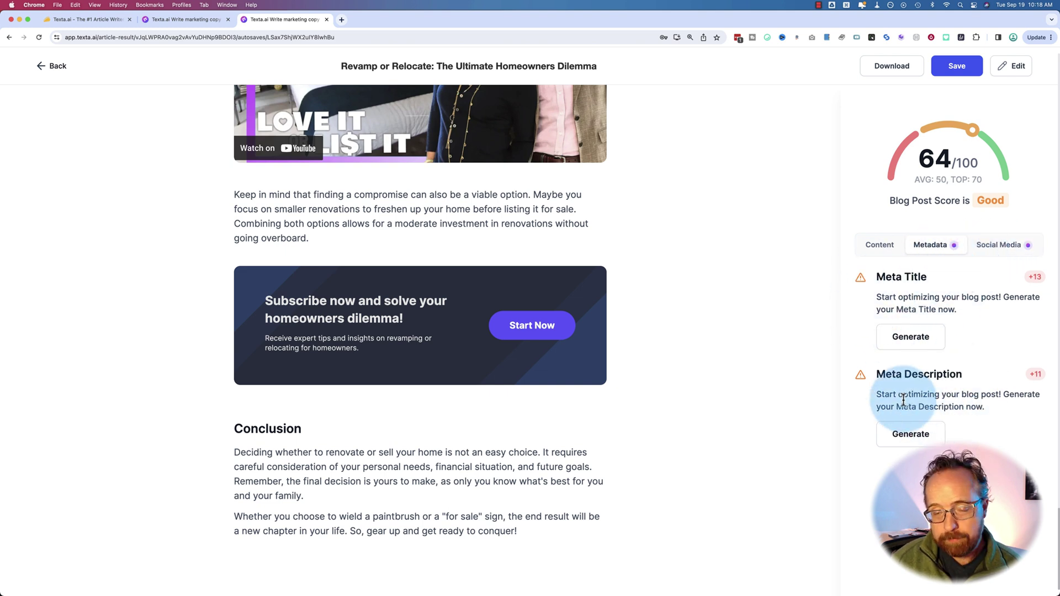
{"action": "left_click", "coordinate": [994, 251]}
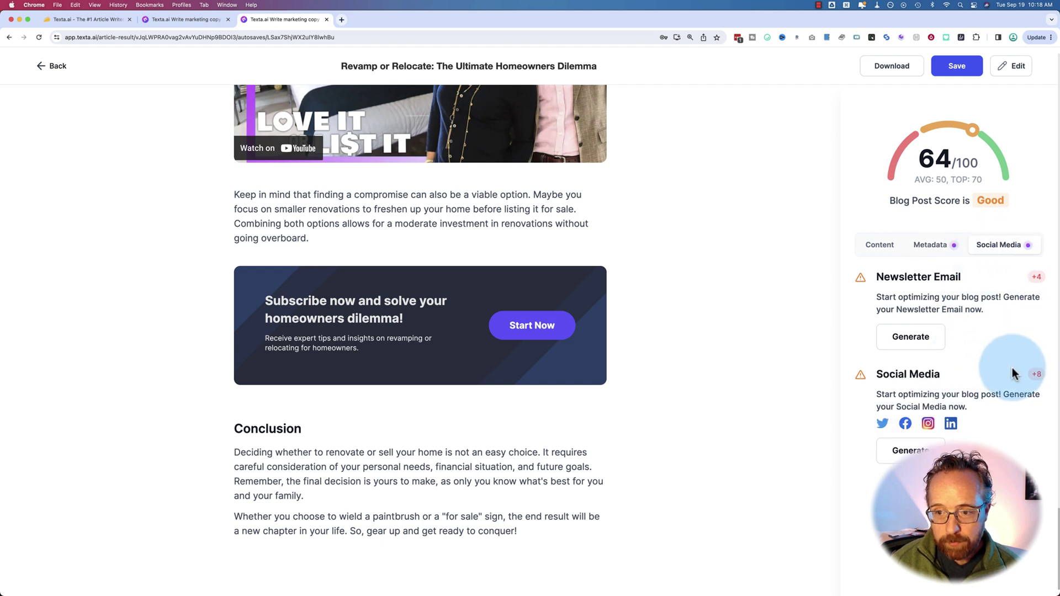
{"action": "left_click_drag", "start_coordinate": [876, 276], "coordinate": [971, 285]}
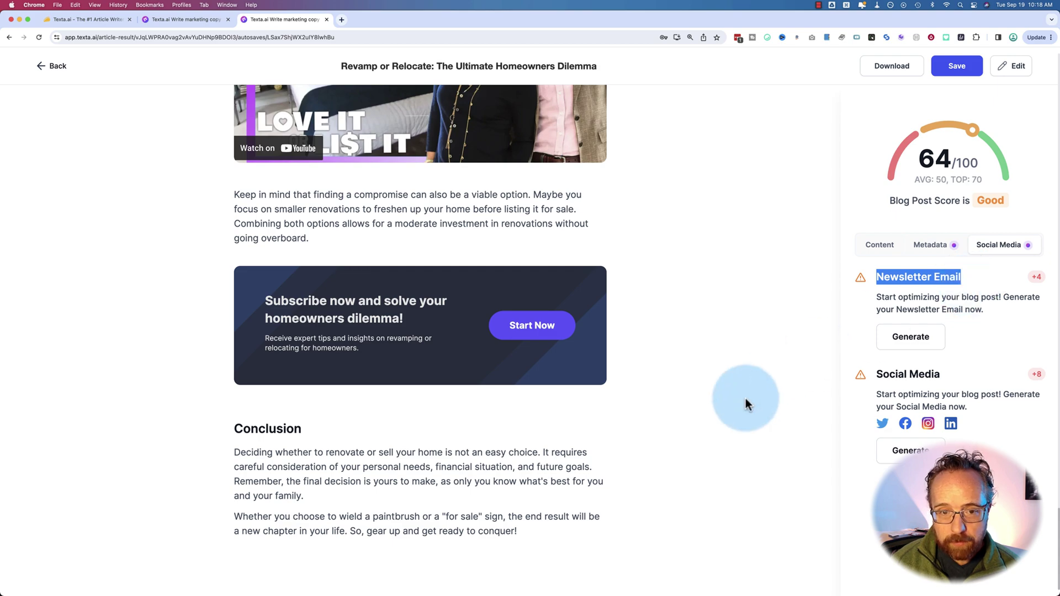
{"action": "scroll", "coordinate": [746, 399], "scroll_direction": "up", "scroll_amount": 10}
{"action": "scroll", "coordinate": [745, 399], "scroll_direction": "up", "scroll_amount": 20}
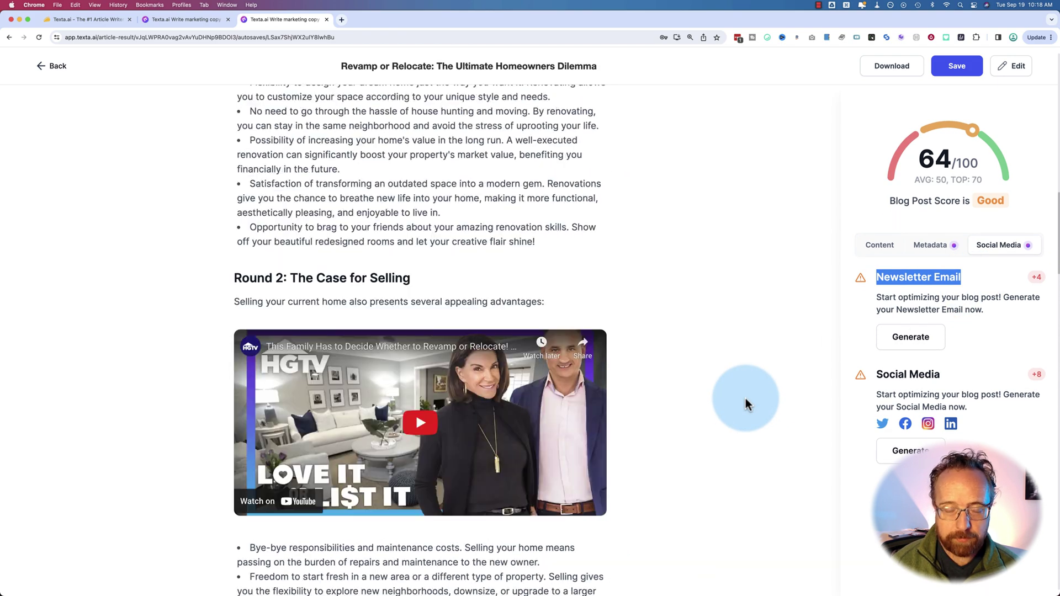
{"action": "scroll", "coordinate": [746, 399], "scroll_direction": "up", "scroll_amount": 10}
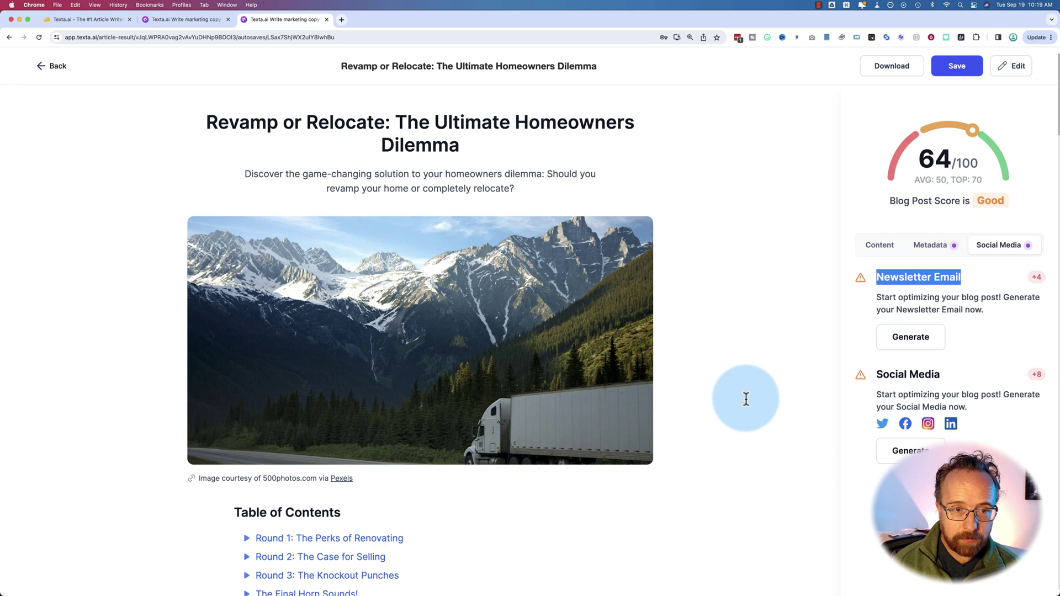
{"action": "scroll", "coordinate": [363, 78], "scroll_direction": "down", "scroll_amount": 9}
{"action": "left_click", "coordinate": [341, 66]}
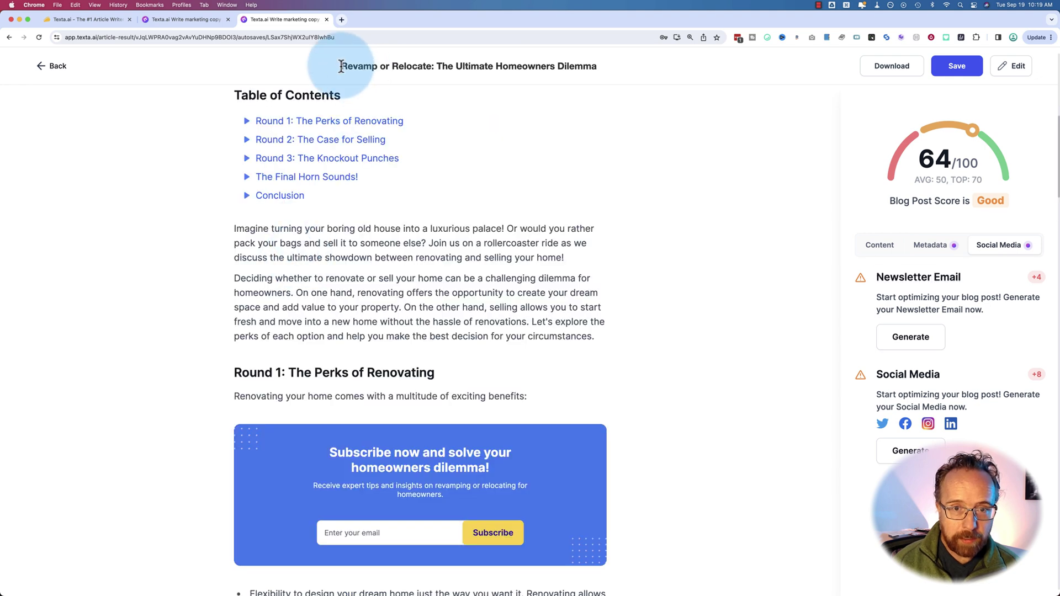
{"action": "left_click_drag", "start_coordinate": [341, 67], "coordinate": [606, 61]}
{"action": "left_click_drag", "start_coordinate": [234, 229], "coordinate": [617, 338]}
{"action": "left_click", "coordinate": [618, 335]}
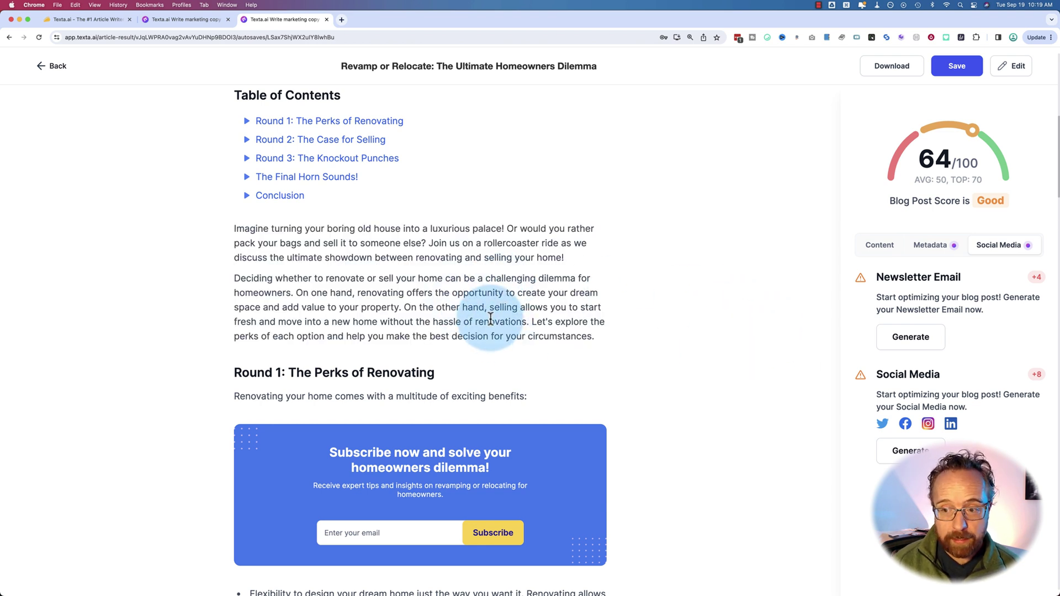
Generate the newsletter email and the social media posts for the article
{"action": "left_click", "coordinate": [907, 354]}
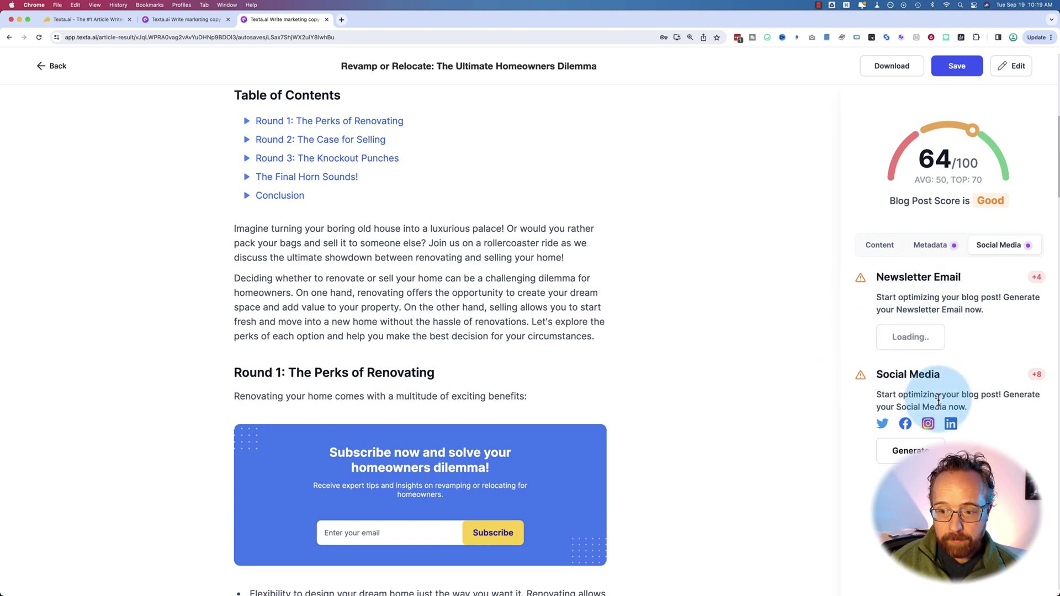
{"action": "left_click_drag", "start_coordinate": [875, 393], "coordinate": [992, 413]}
{"action": "left_click", "coordinate": [992, 408]}
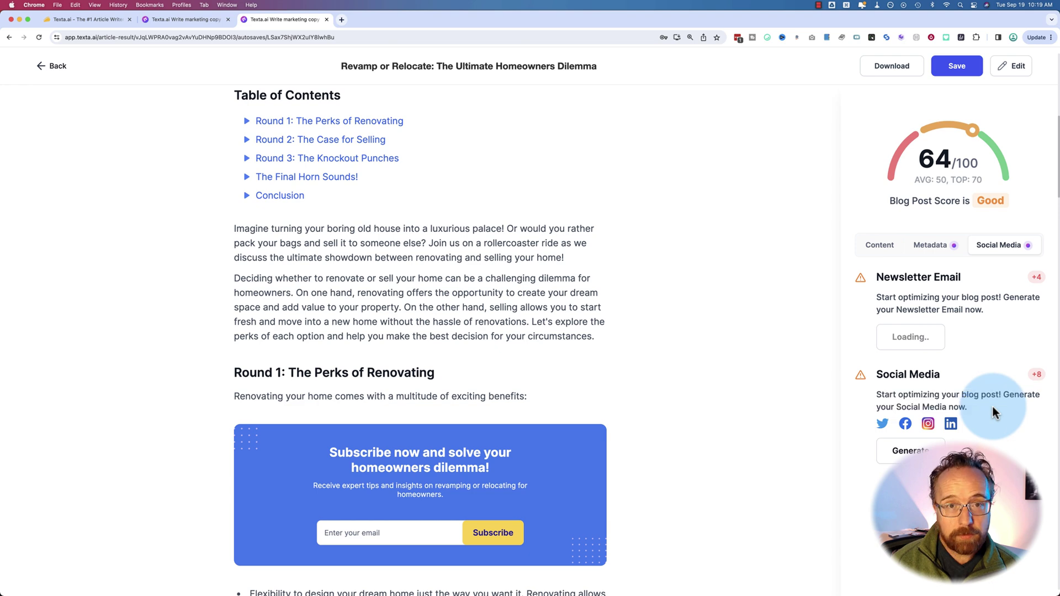
{"action": "left_click", "coordinate": [907, 452]}
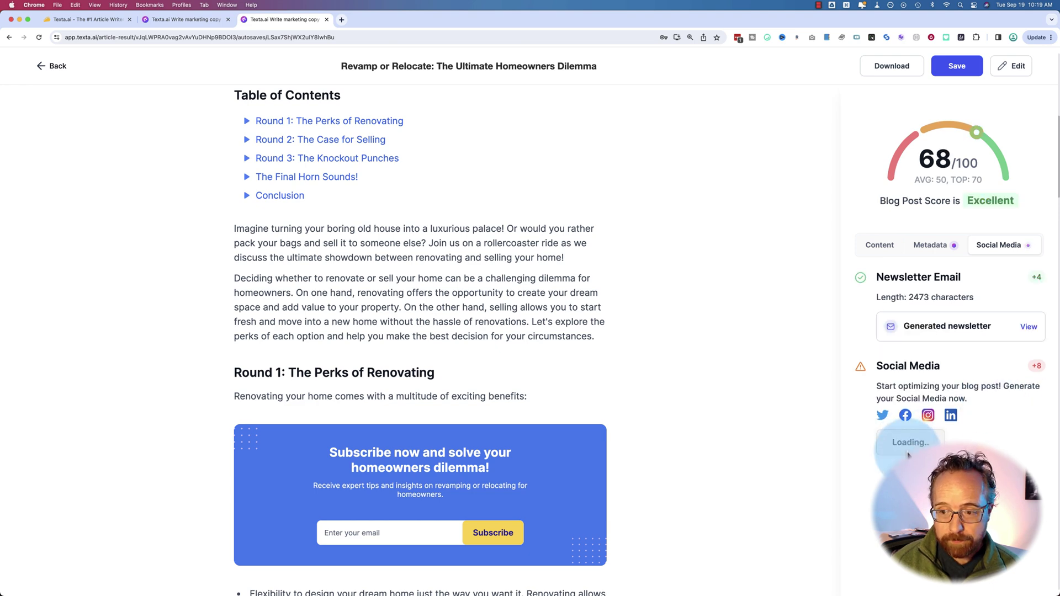
Open the generated newsletter in the Email Preview and scroll through it
{"action": "left_click", "coordinate": [1027, 327]}
{"action": "left_click", "coordinate": [579, 206]}
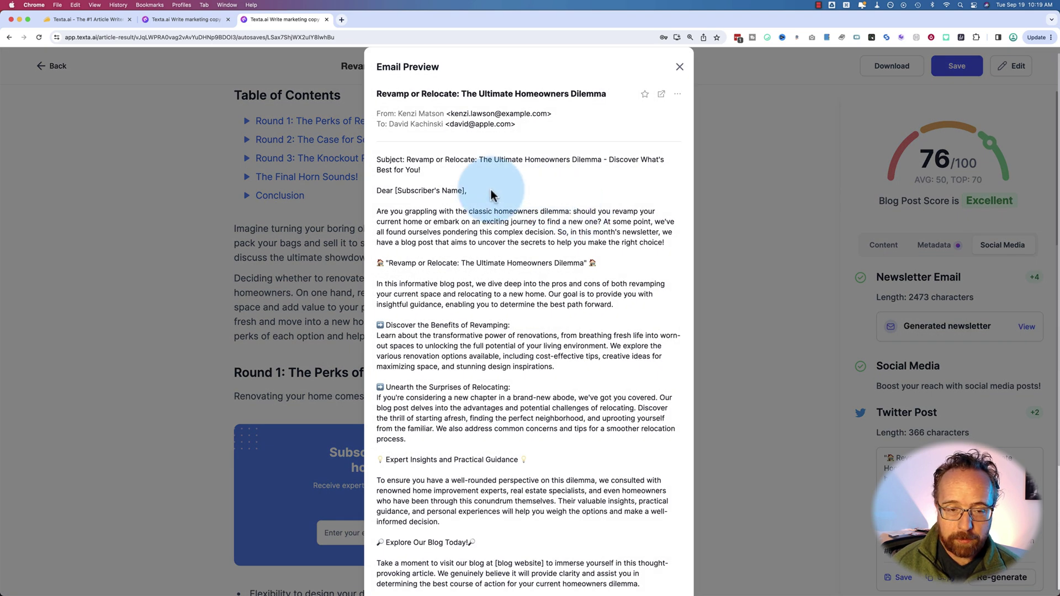
{"action": "scroll", "coordinate": [382, 178], "scroll_direction": "down", "scroll_amount": 3}
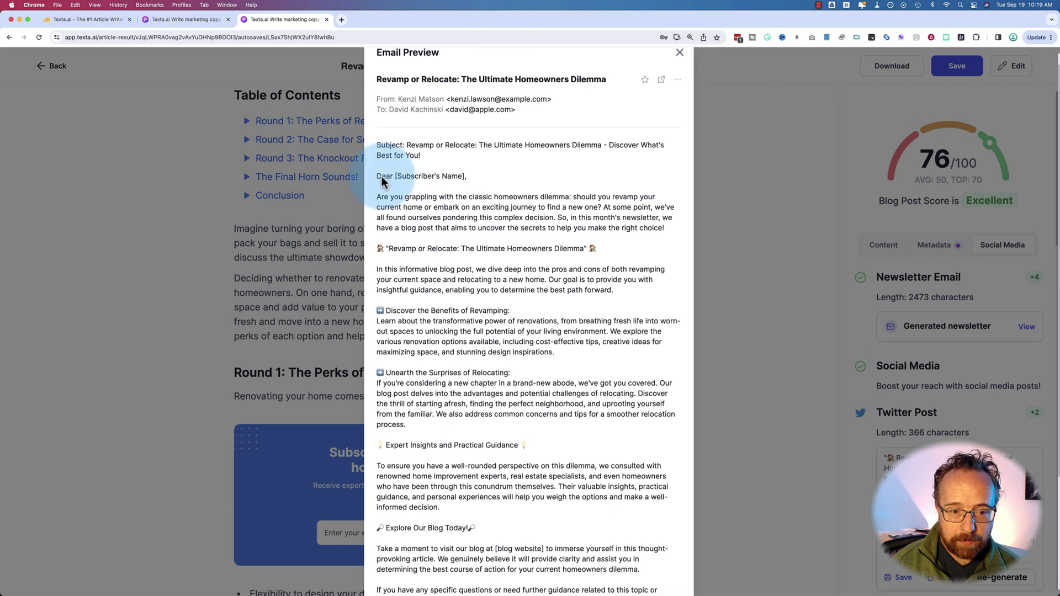
{"action": "scroll", "coordinate": [382, 177], "scroll_direction": "down", "scroll_amount": 4}
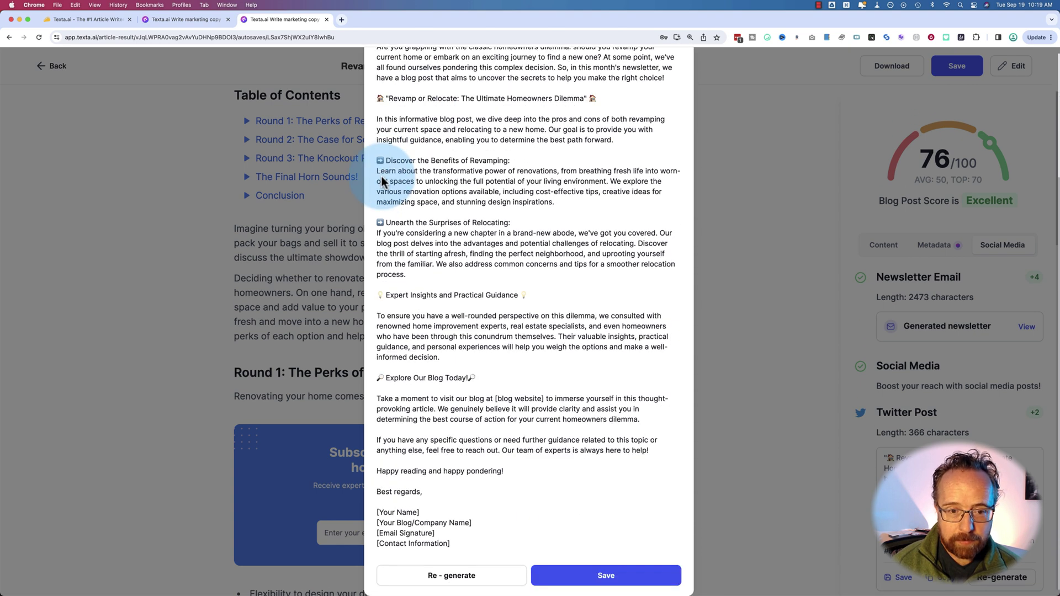
{"action": "scroll", "coordinate": [500, 313], "scroll_direction": "up", "scroll_amount": 3}
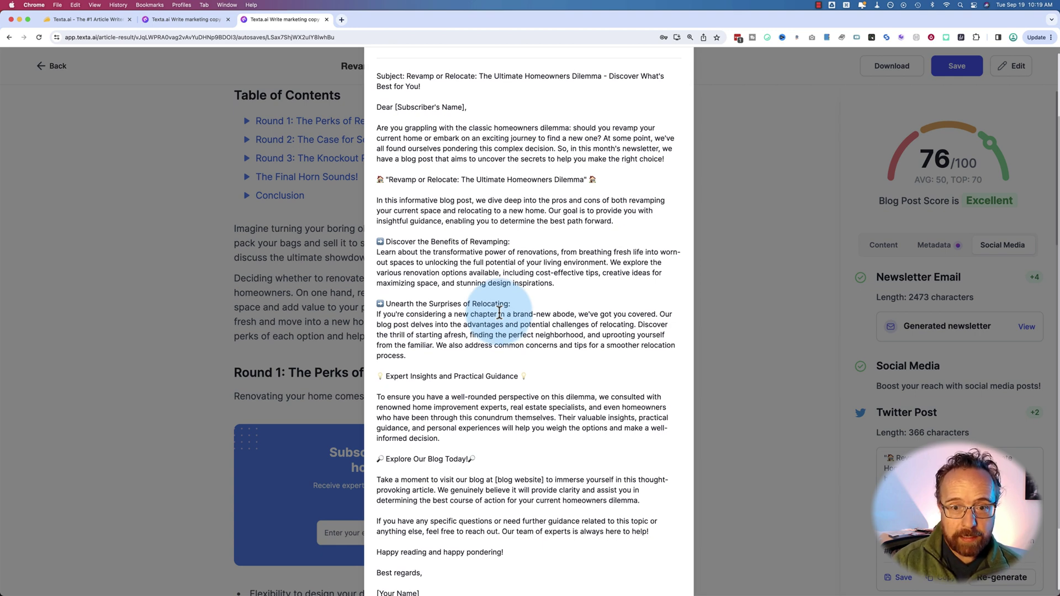
{"action": "scroll", "coordinate": [499, 332], "scroll_direction": "down", "scroll_amount": 3}
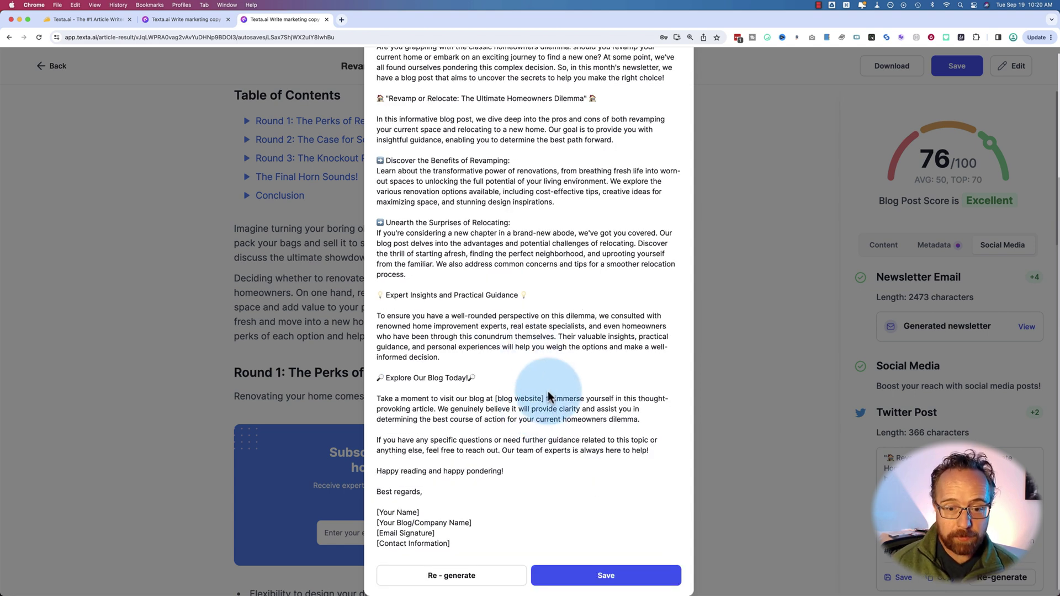
Select the [blog website] placeholder and the email's opening lines, then return to the AppSumo Plan 1 page
{"action": "left_click_drag", "start_coordinate": [545, 399], "coordinate": [494, 399]}
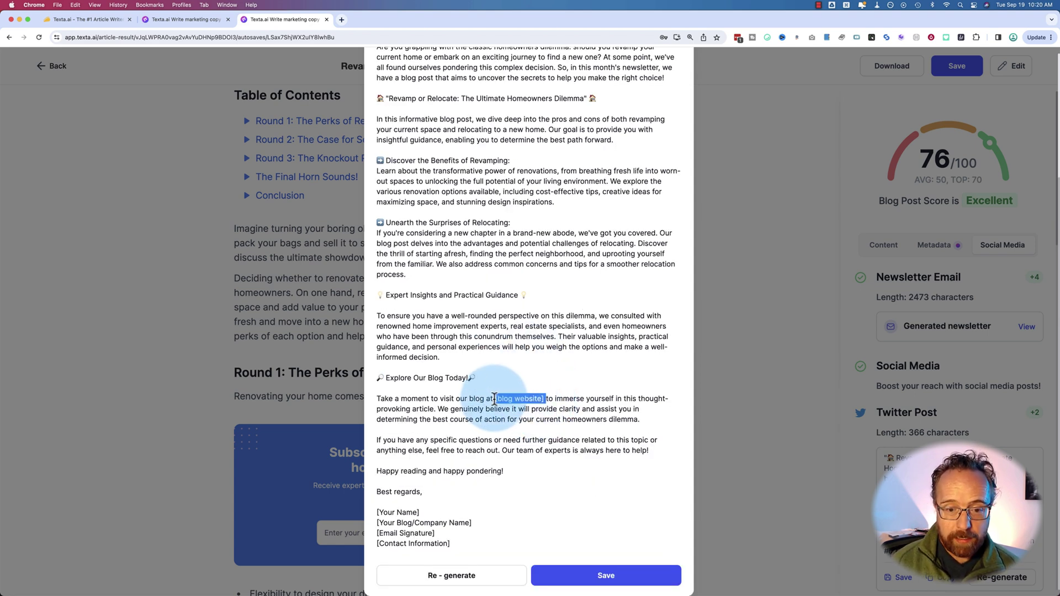
{"action": "left_click", "coordinate": [546, 401]}
{"action": "left_click_drag", "start_coordinate": [546, 401], "coordinate": [497, 401]}
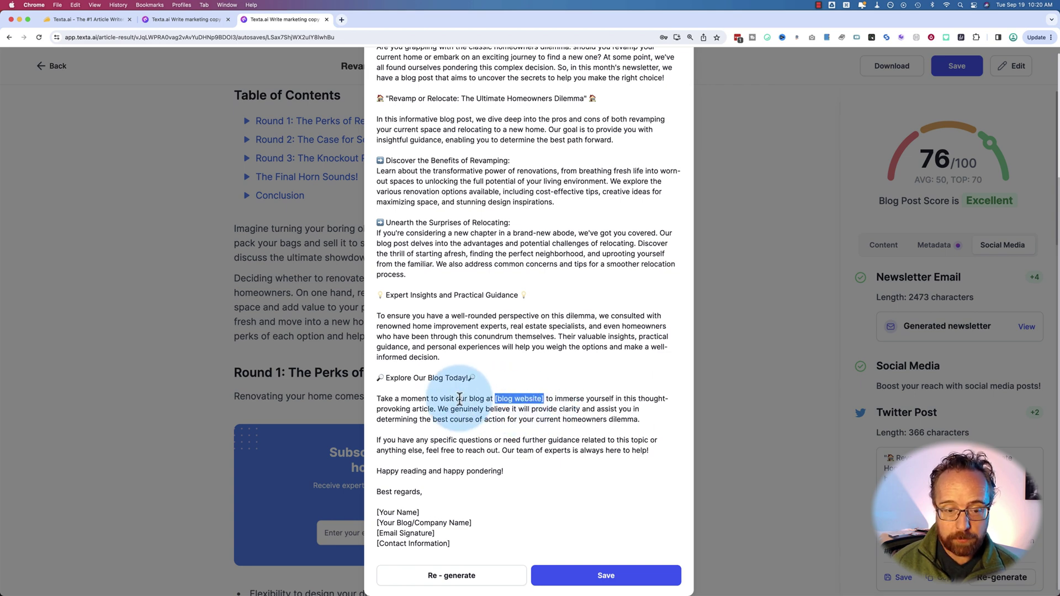
{"action": "scroll", "coordinate": [483, 406], "scroll_direction": "up", "scroll_amount": 4}
{"action": "scroll", "coordinate": [483, 403], "scroll_direction": "up", "scroll_amount": 2}
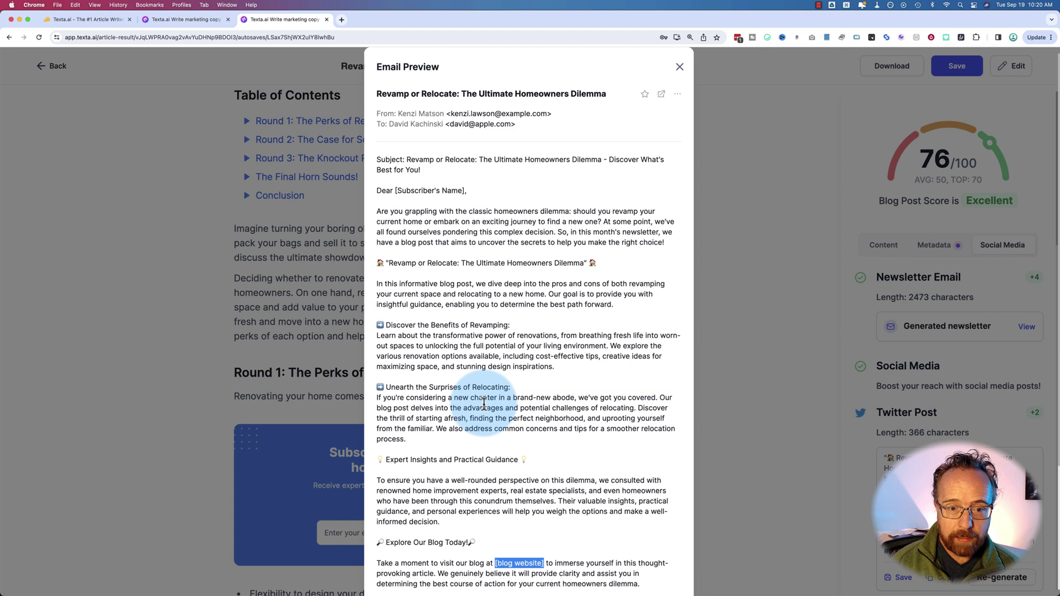
{"action": "left_click_drag", "start_coordinate": [385, 211], "coordinate": [614, 232]}
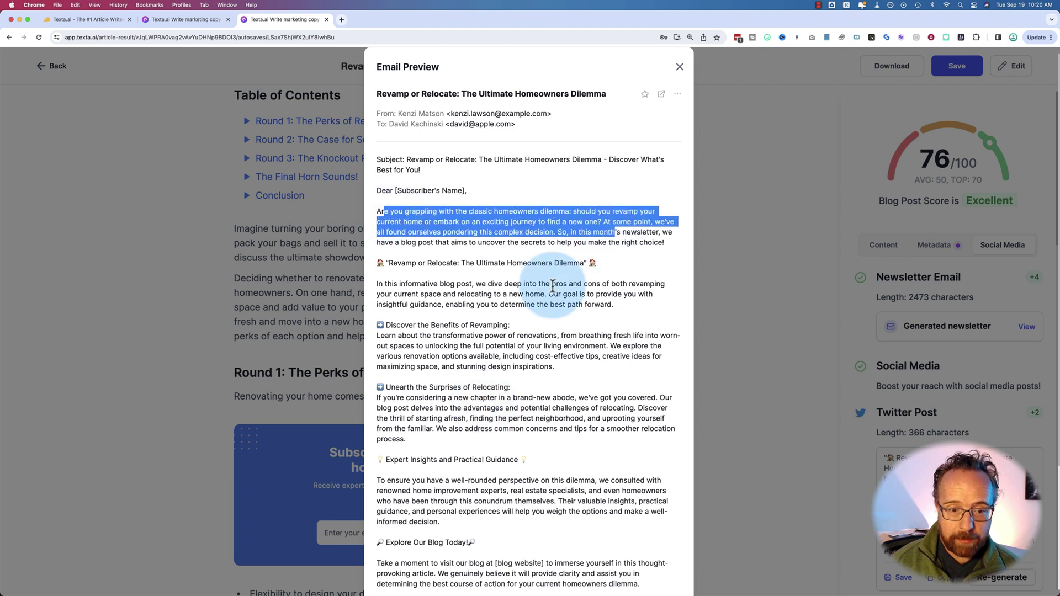
{"action": "scroll", "coordinate": [553, 286], "scroll_direction": "down", "scroll_amount": 10}
{"action": "scroll", "coordinate": [555, 522], "scroll_direction": "up", "scroll_amount": 10}
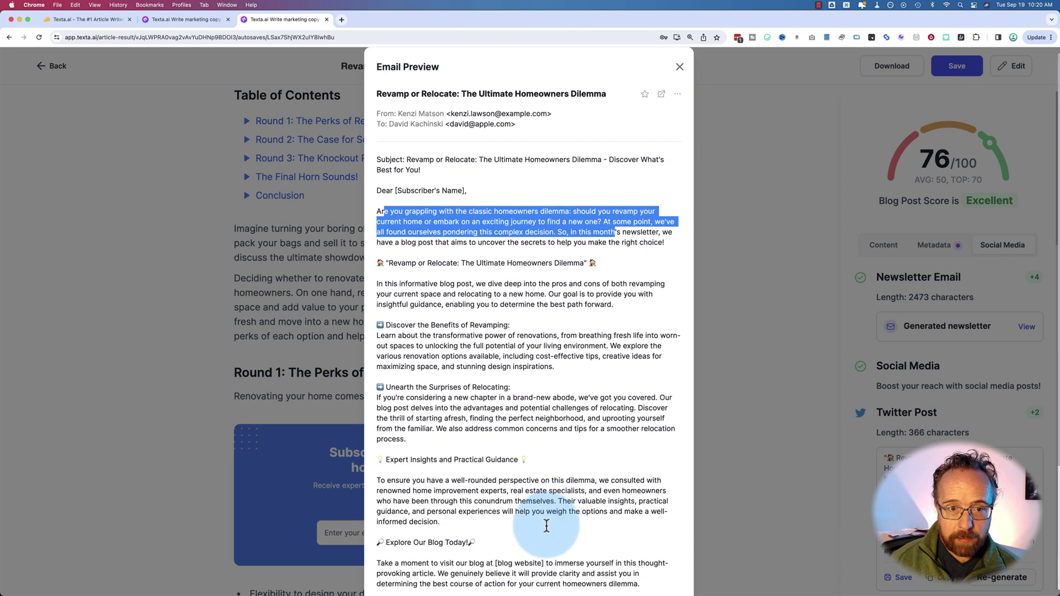
{"action": "scroll", "coordinate": [547, 526], "scroll_direction": "down", "scroll_amount": 5}
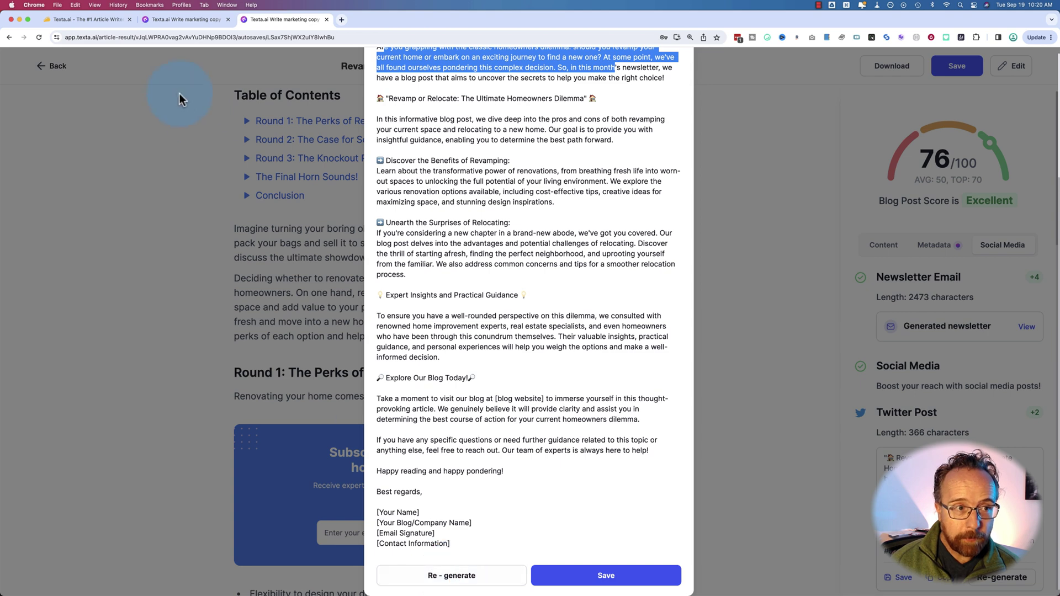
{"action": "left_click", "coordinate": [90, 21]}
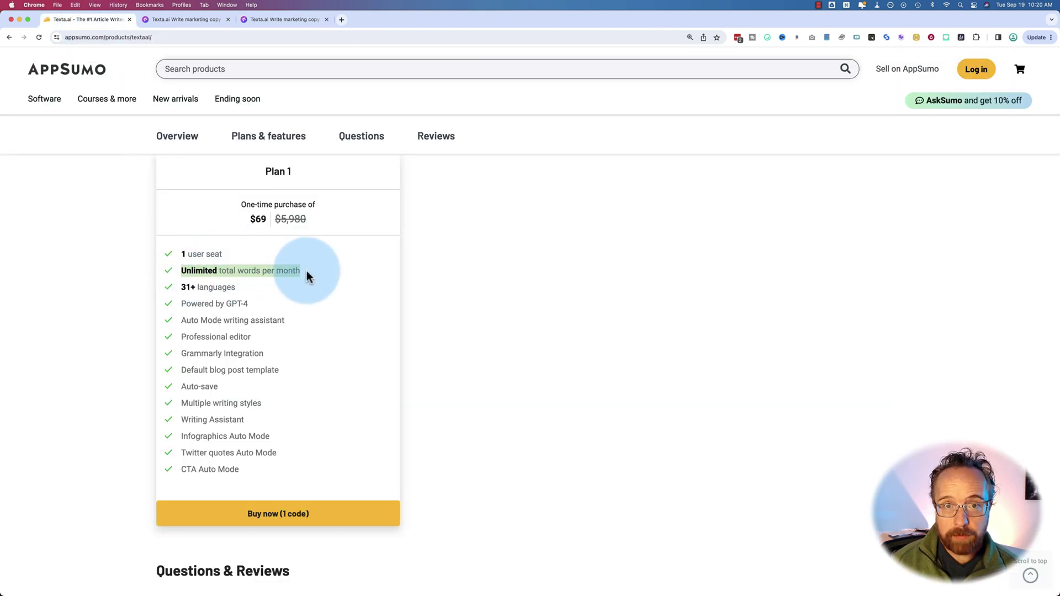
Review the regenerated 2407-character newsletter email, then close its preview to return to the Revamp or Relocate article
{"action": "left_click", "coordinate": [260, 21]}
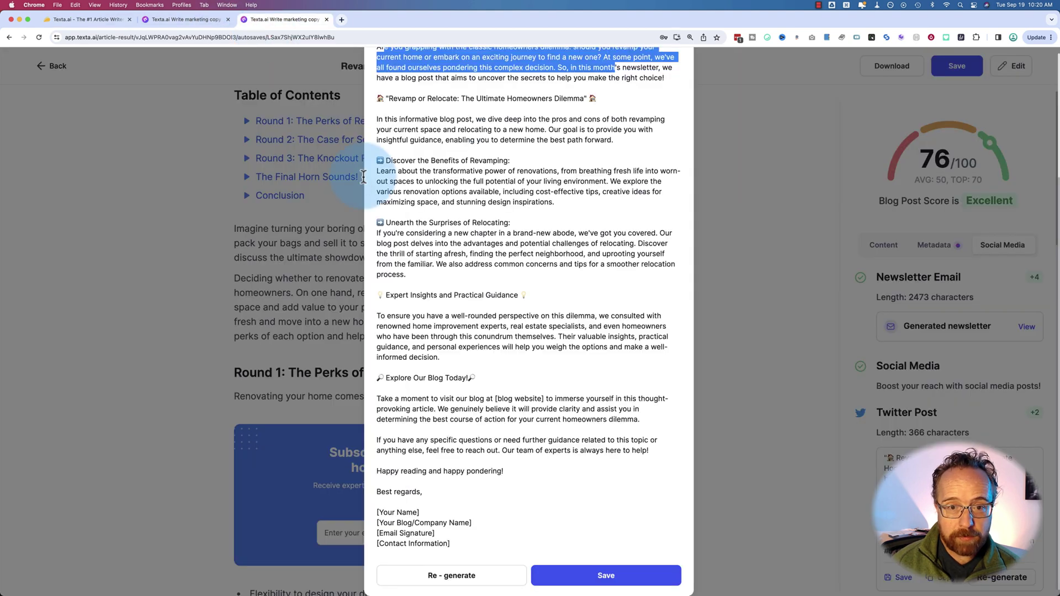
{"action": "scroll", "coordinate": [457, 262], "scroll_direction": "up", "scroll_amount": 2}
{"action": "scroll", "coordinate": [456, 263], "scroll_direction": "up", "scroll_amount": 2}
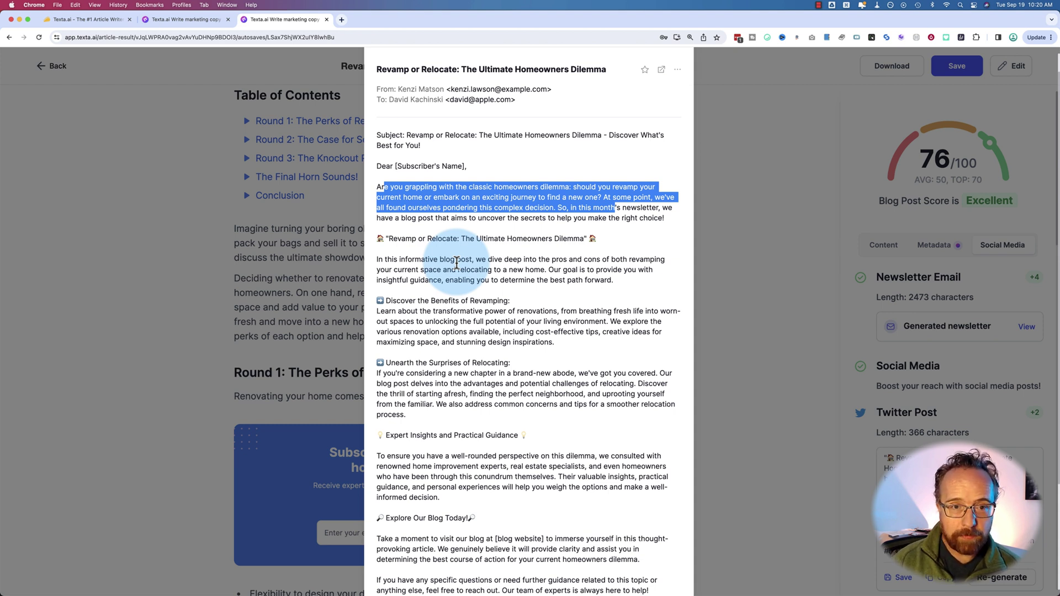
{"action": "left_click_drag", "start_coordinate": [378, 69], "coordinate": [608, 69]}
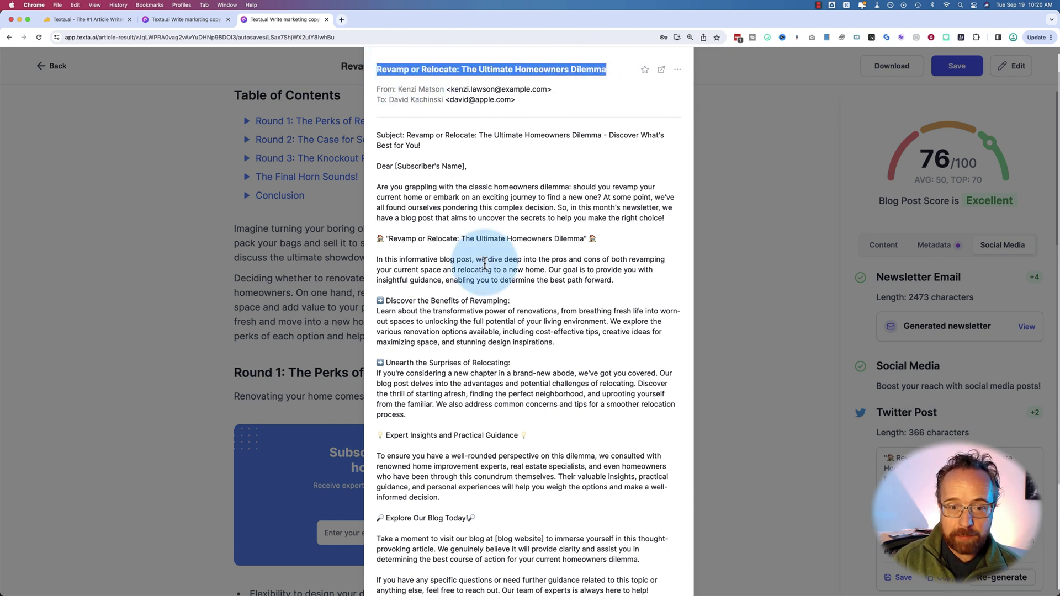
{"action": "scroll", "coordinate": [485, 265], "scroll_direction": "down", "scroll_amount": 5}
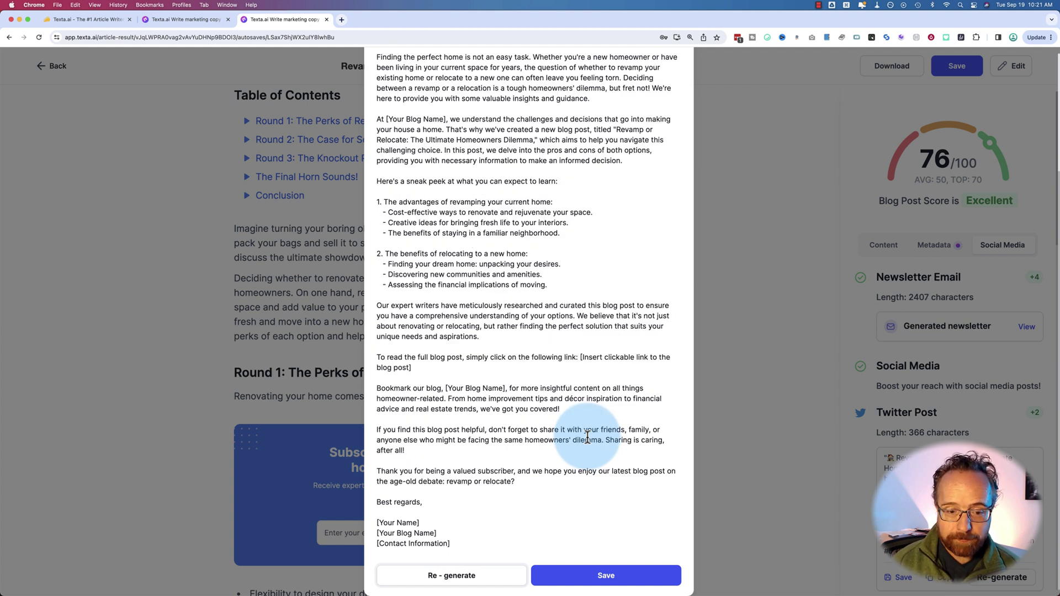
{"action": "left_click", "coordinate": [804, 246]}
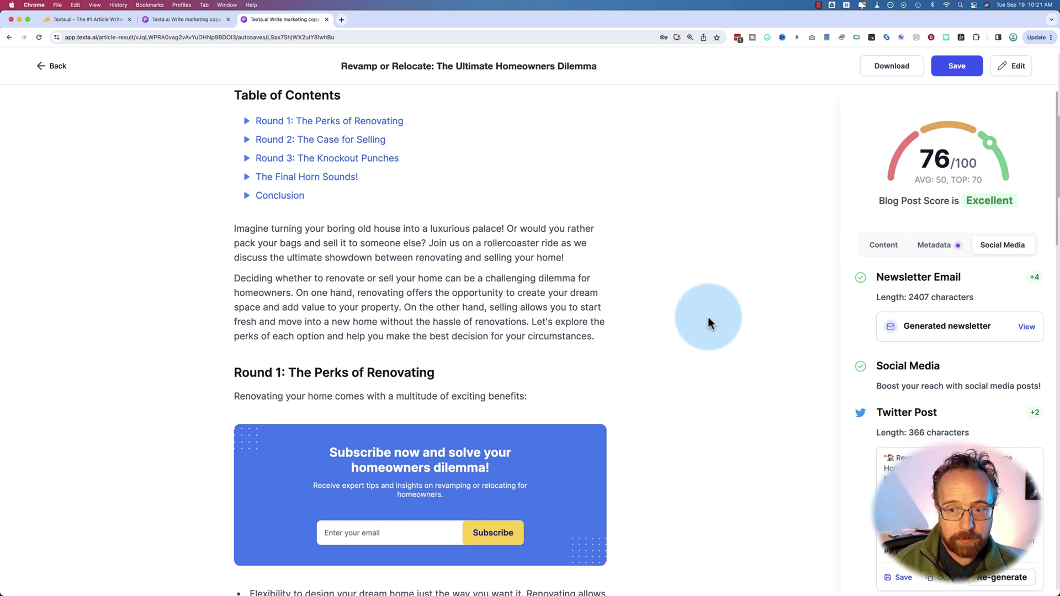
{"action": "scroll", "coordinate": [974, 389], "scroll_direction": "down", "scroll_amount": 2}
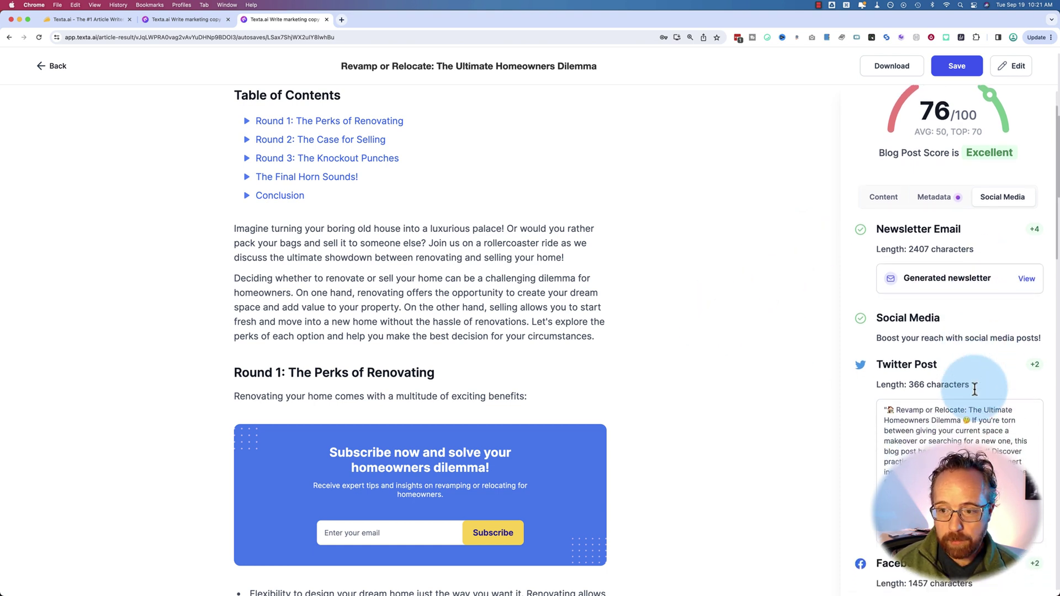
{"action": "scroll", "coordinate": [974, 389], "scroll_direction": "down", "scroll_amount": 3}
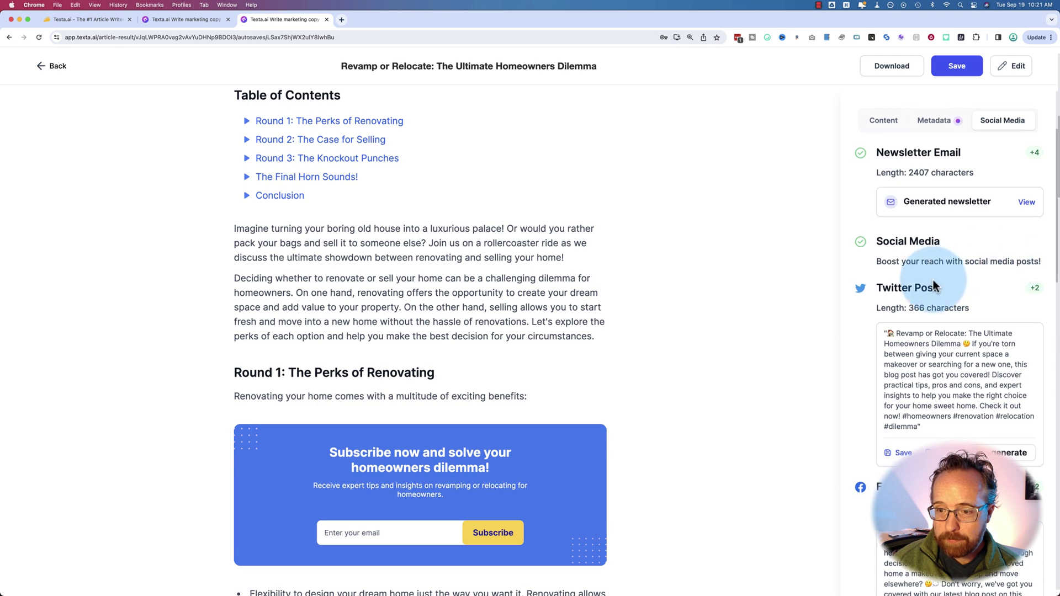
{"action": "scroll", "coordinate": [933, 286], "scroll_direction": "down", "scroll_amount": 3}
{"action": "left_click_drag", "start_coordinate": [896, 238], "coordinate": [959, 334]}
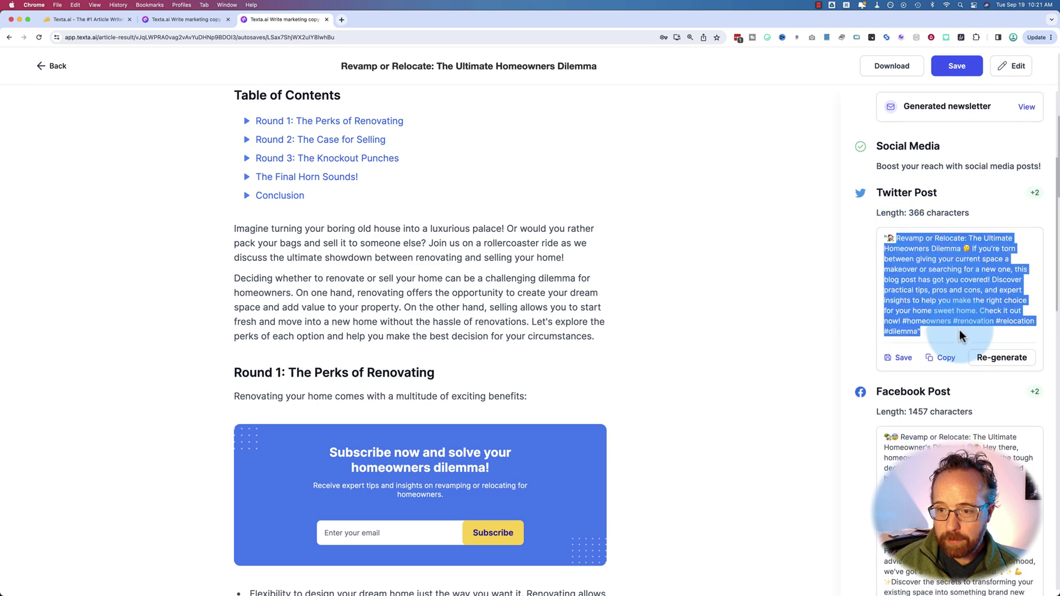
{"action": "scroll", "coordinate": [959, 334], "scroll_direction": "down", "scroll_amount": 5}
{"action": "scroll", "coordinate": [959, 334], "scroll_direction": "up", "scroll_amount": 3}
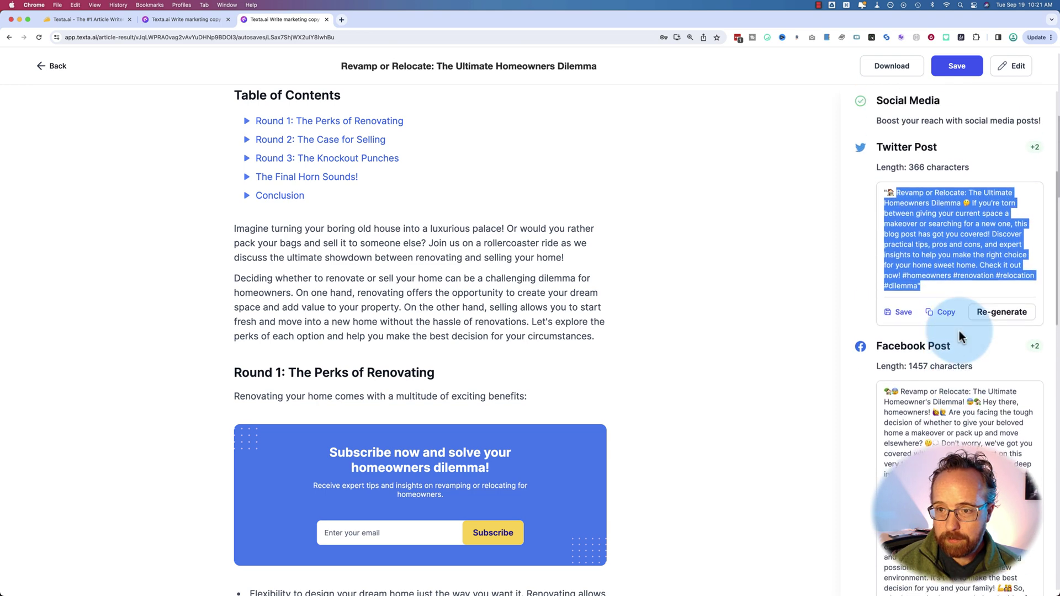
{"action": "left_click_drag", "start_coordinate": [911, 146], "coordinate": [859, 153]}
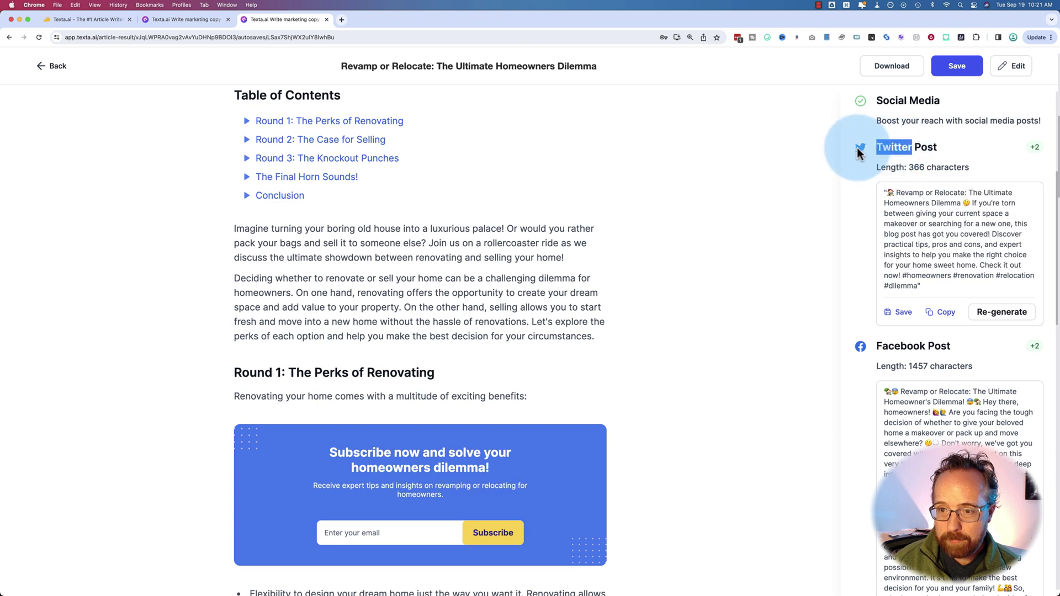
{"action": "scroll", "coordinate": [917, 243], "scroll_direction": "down", "scroll_amount": 5}
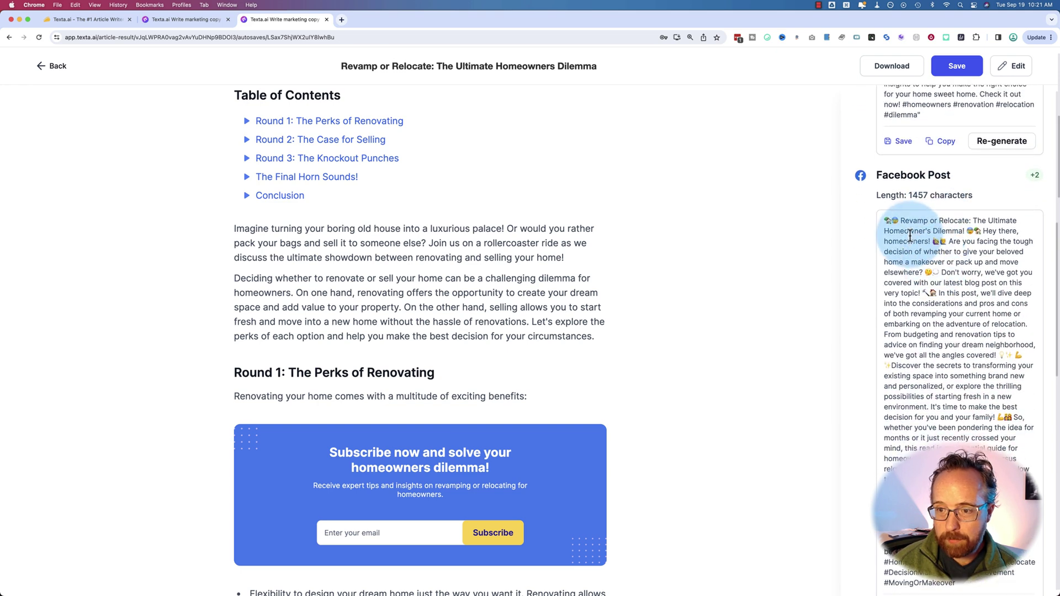
{"action": "left_click_drag", "start_coordinate": [885, 220], "coordinate": [965, 346]}
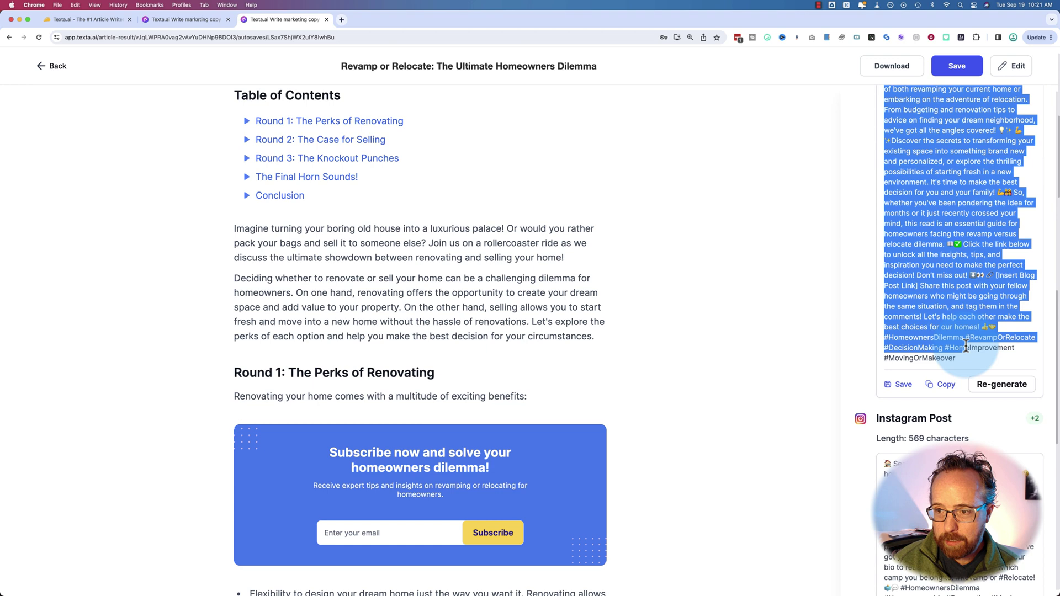
{"action": "scroll", "coordinate": [959, 372], "scroll_direction": "down", "scroll_amount": 10}
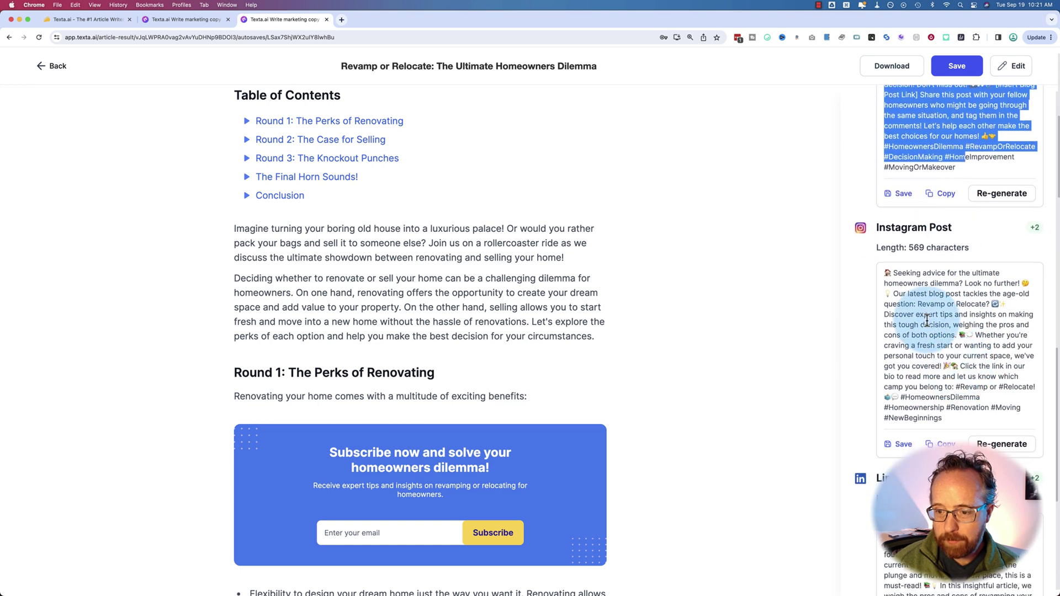
{"action": "scroll", "coordinate": [916, 314], "scroll_direction": "down", "scroll_amount": 5}
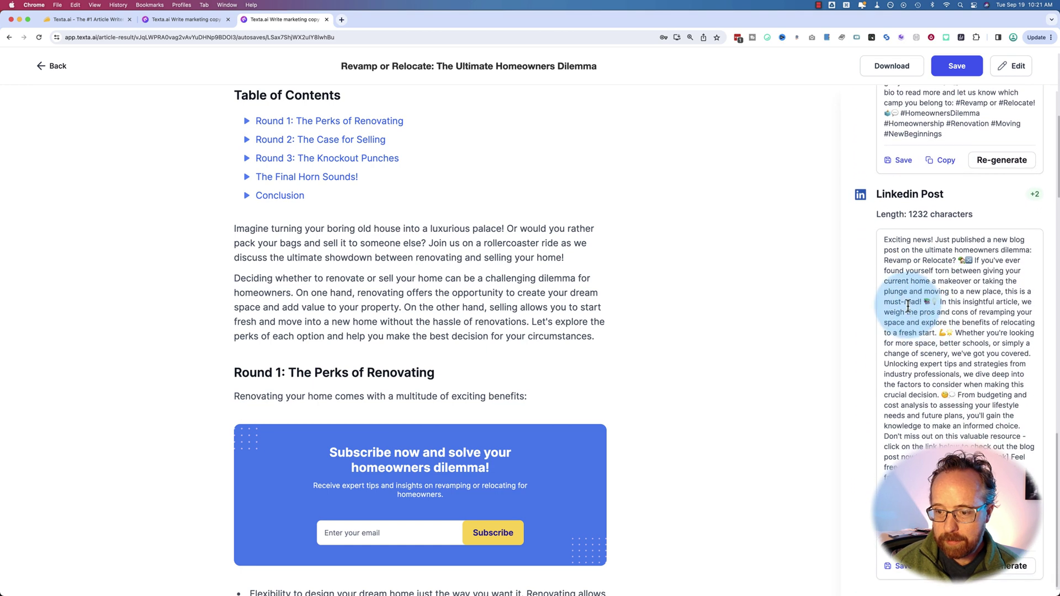
{"action": "scroll", "coordinate": [908, 306], "scroll_direction": "up", "scroll_amount": 15}
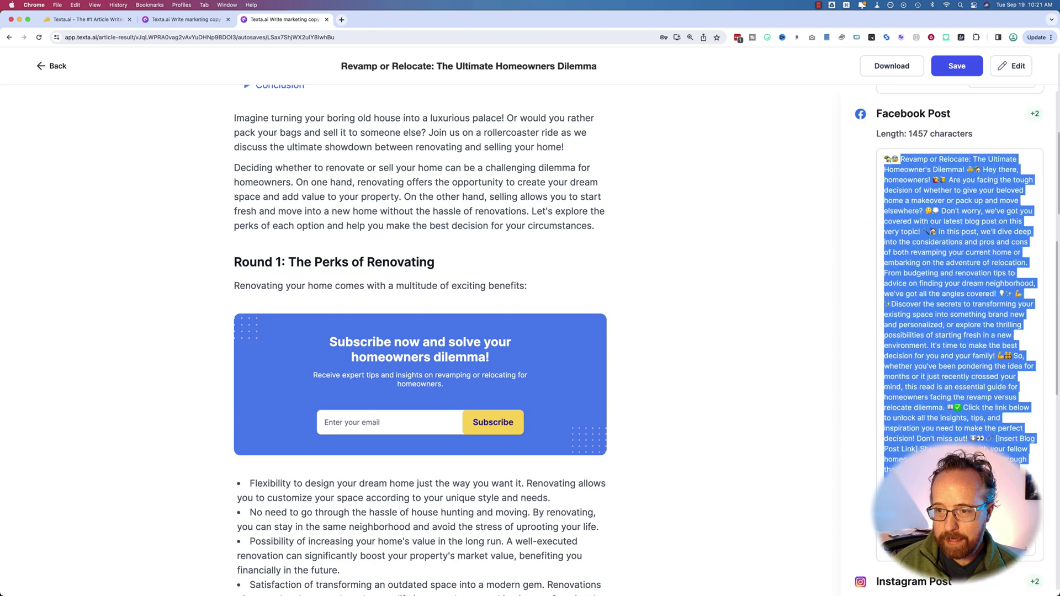
{"action": "scroll", "coordinate": [946, 413], "scroll_direction": "up", "scroll_amount": 1}
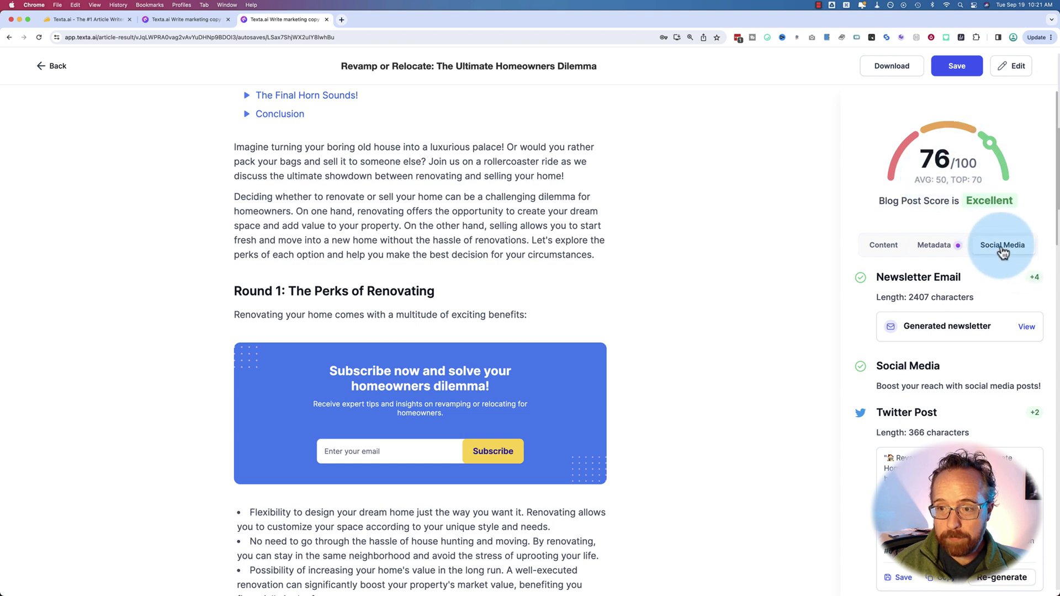
{"action": "triple_click", "coordinate": [933, 162]}
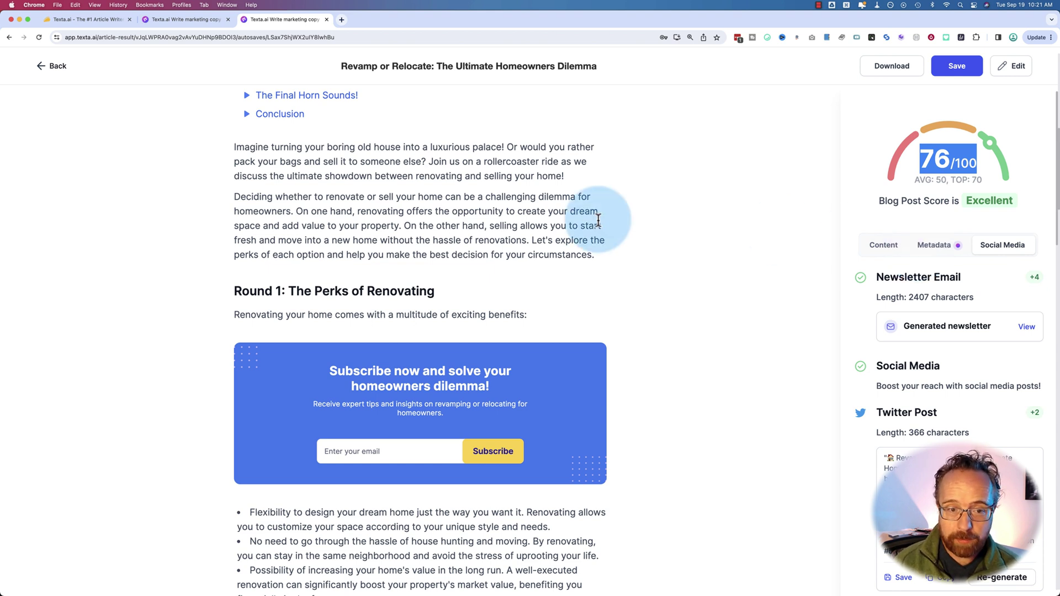
Generate the newsletter email and social media posts for the Renovate or Relocate article
{"action": "left_click", "coordinate": [206, 23]}
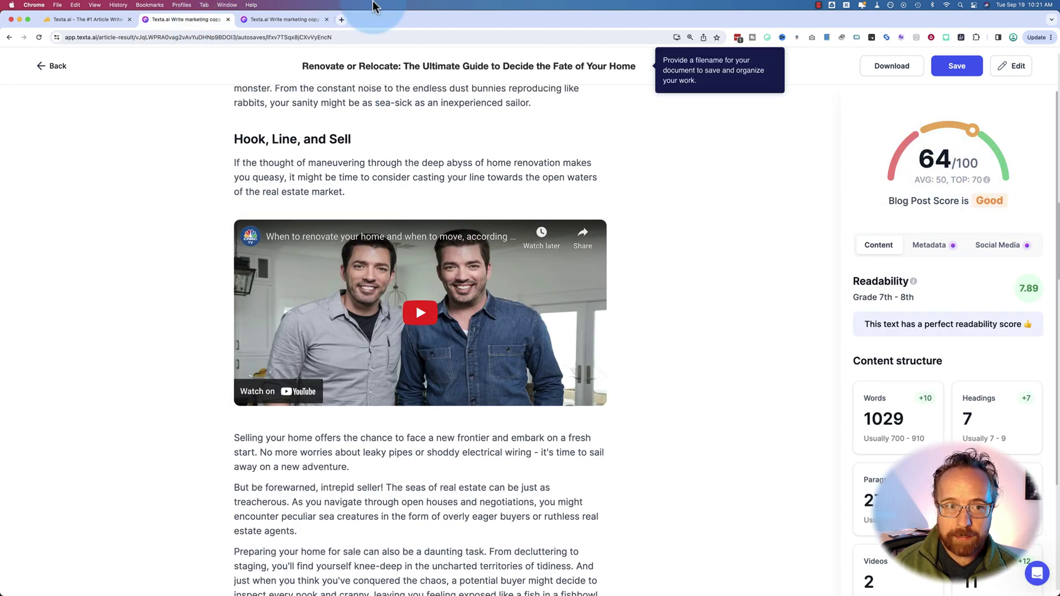
{"action": "left_click", "coordinate": [302, 23]}
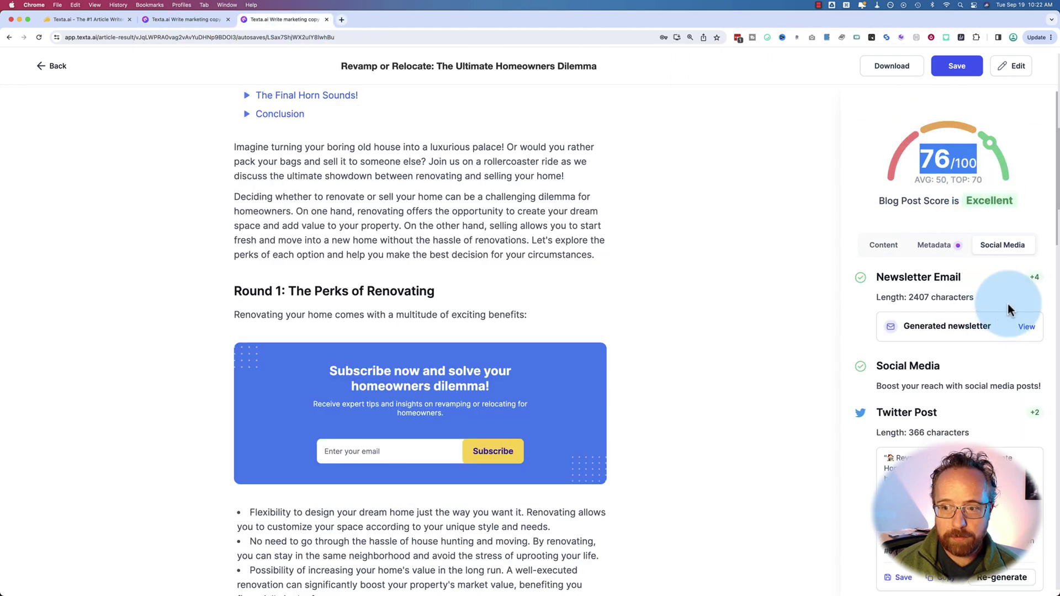
{"action": "left_click", "coordinate": [207, 21]}
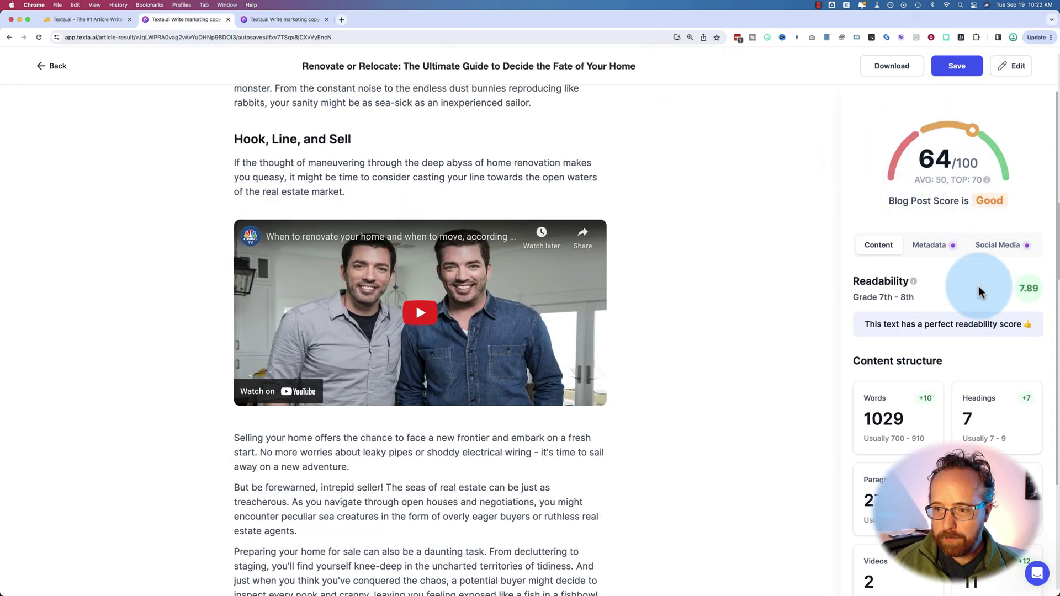
{"action": "left_click", "coordinate": [1005, 253]}
{"action": "left_click", "coordinate": [910, 338]}
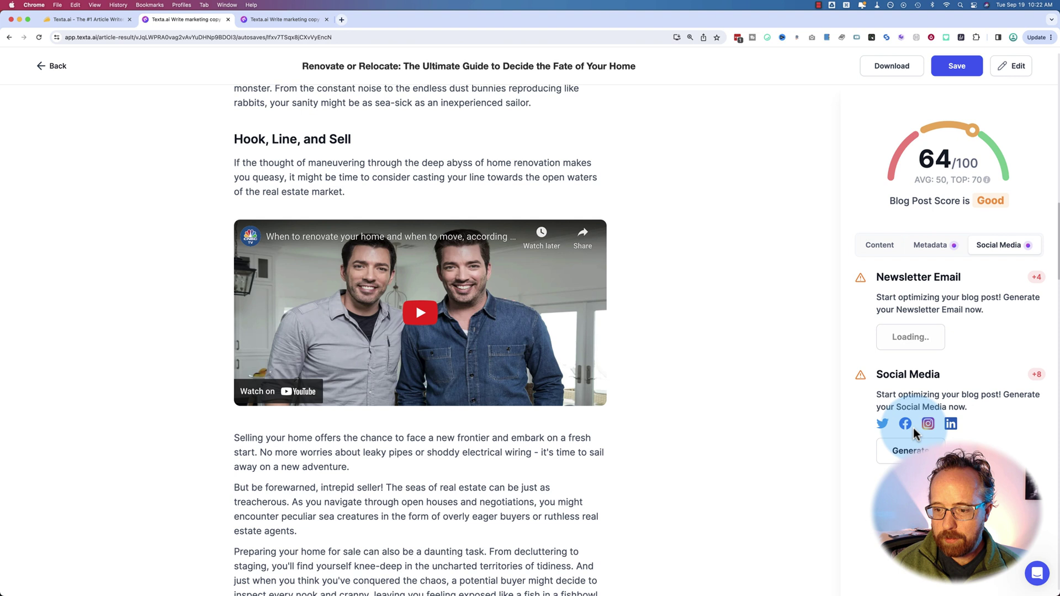
{"action": "left_click", "coordinate": [912, 451]}
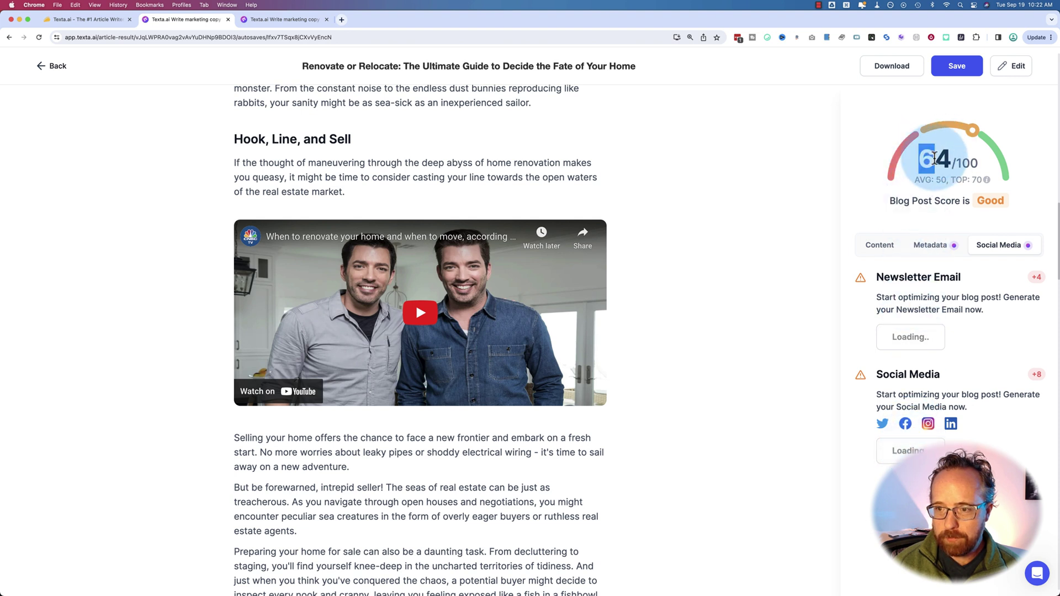
Highlight the article score rising from 64 to 76
{"action": "left_click_drag", "start_coordinate": [918, 159], "coordinate": [964, 167]}
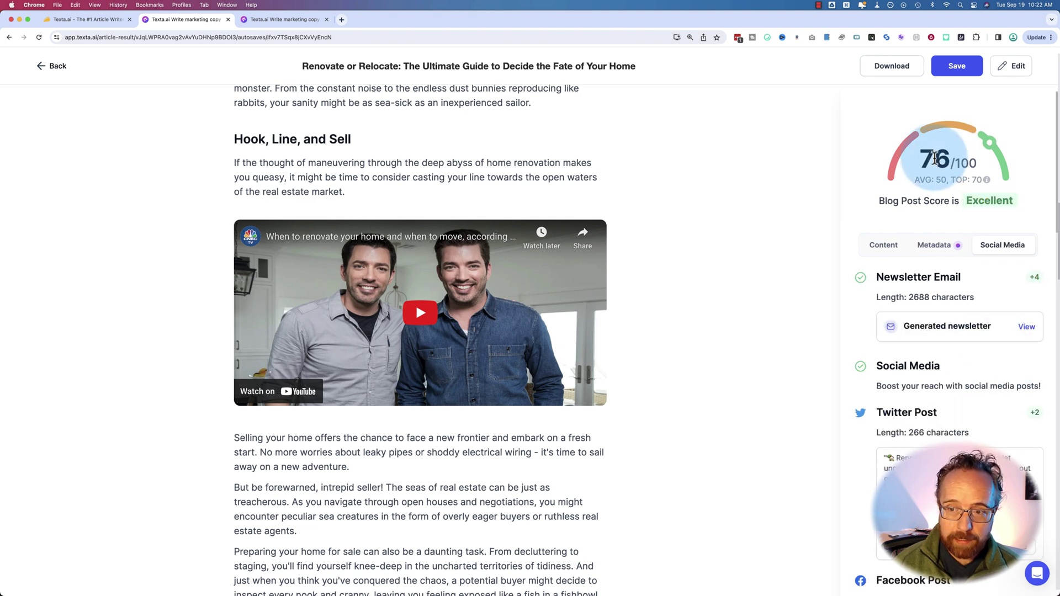
{"action": "double_click", "coordinate": [952, 161]}
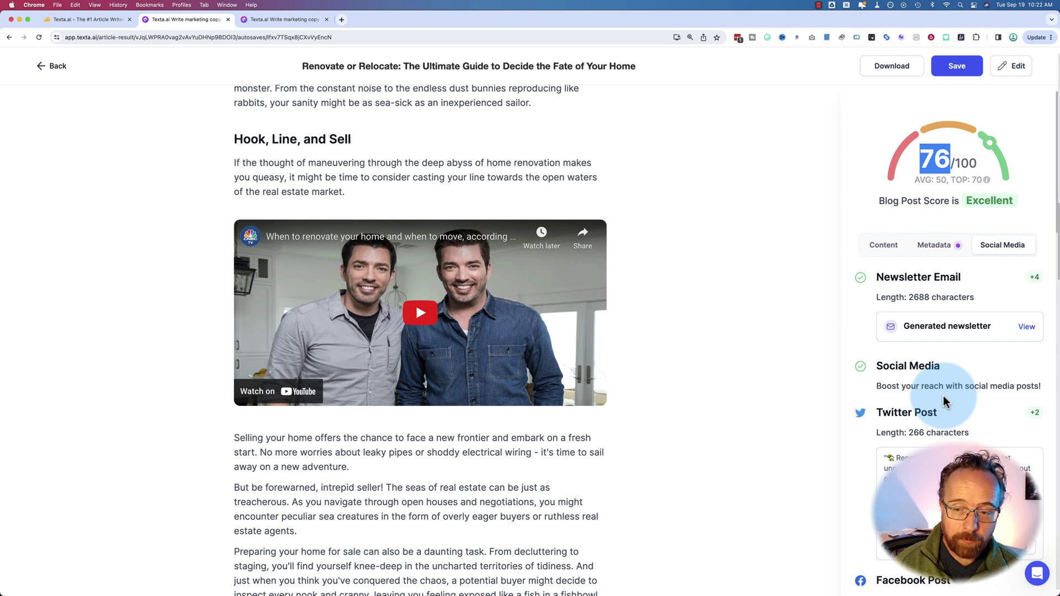
{"action": "left_click", "coordinate": [766, 307]}
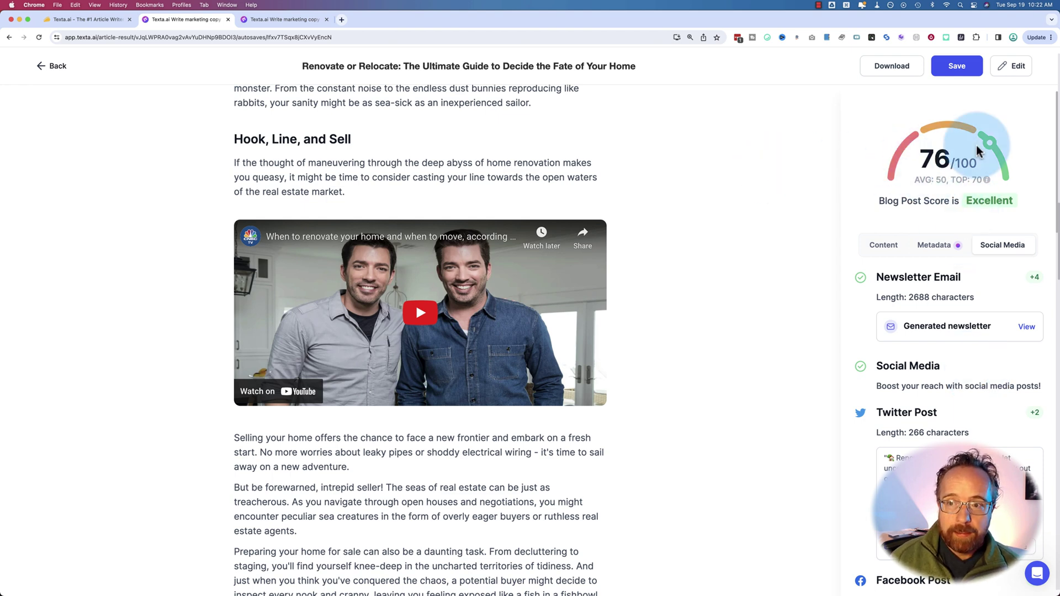
Save the article as a document in Project 1, then go back to the Real Estate Blog form
{"action": "left_click", "coordinate": [956, 66]}
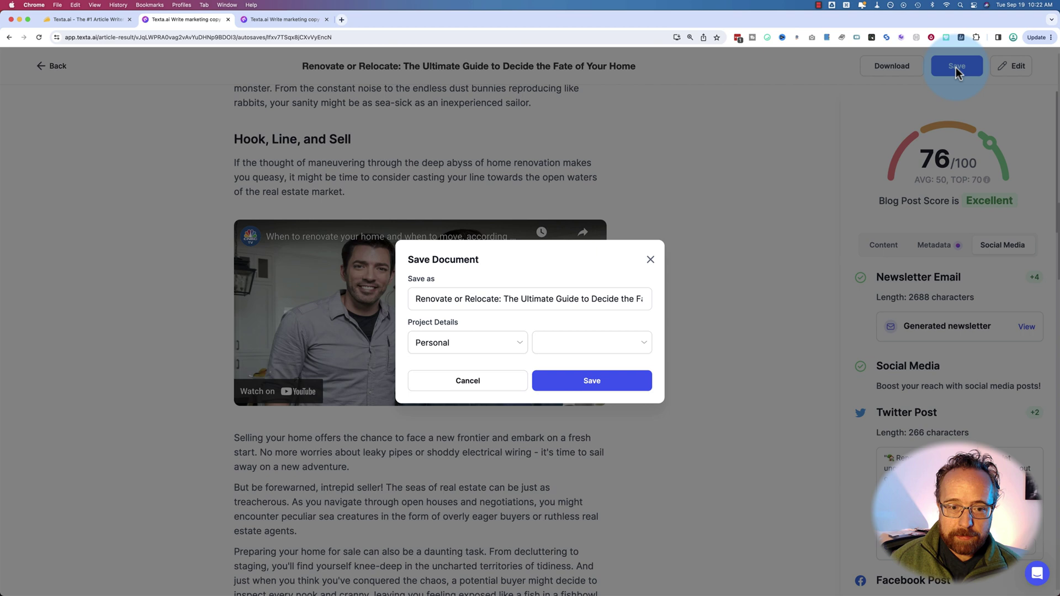
{"action": "left_click", "coordinate": [609, 344]}
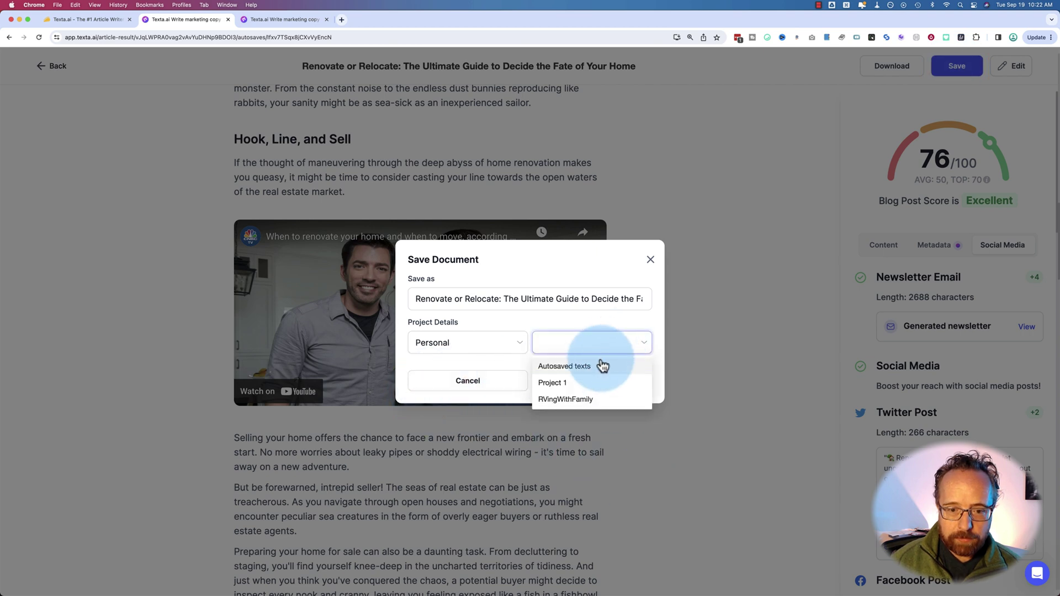
{"action": "left_click", "coordinate": [550, 385]}
{"action": "left_click", "coordinate": [595, 378]}
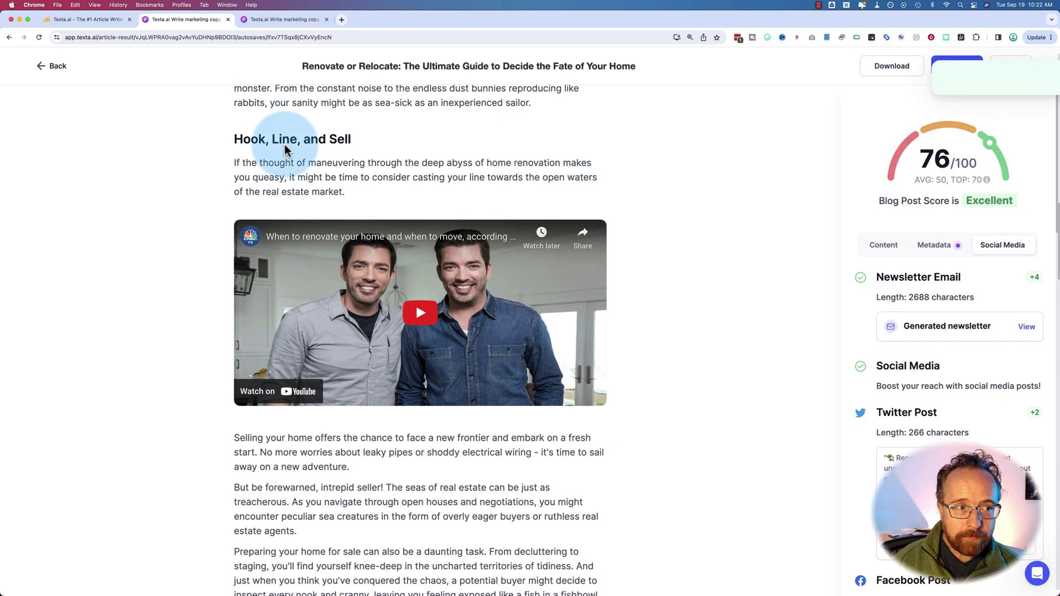
{"action": "left_click", "coordinate": [43, 67]}
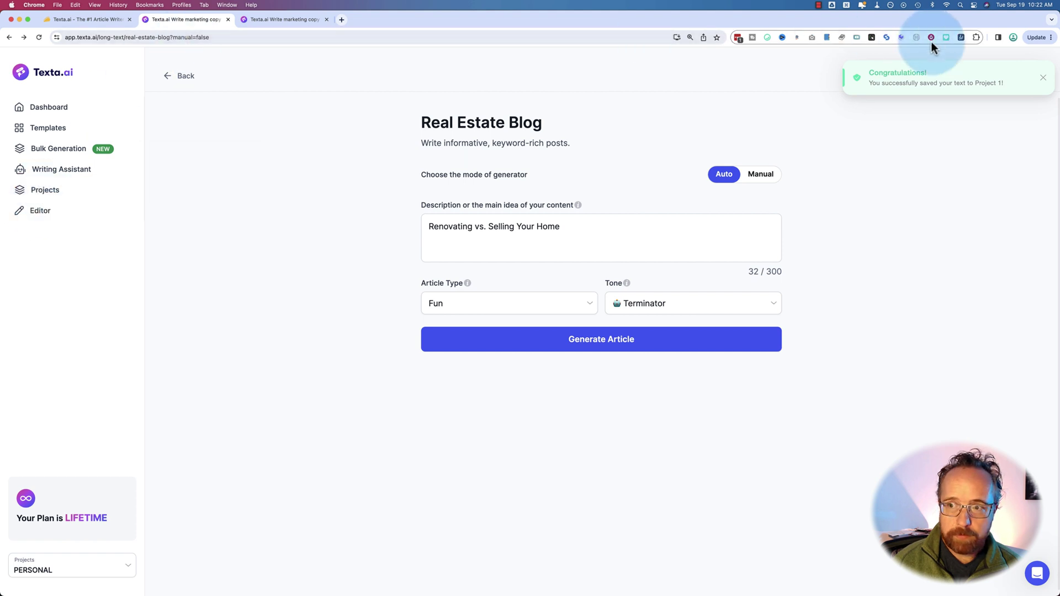
Open Integrations from the account menu and highlight the Wordpress and Webflow descriptions
{"action": "left_click", "coordinate": [1036, 80]}
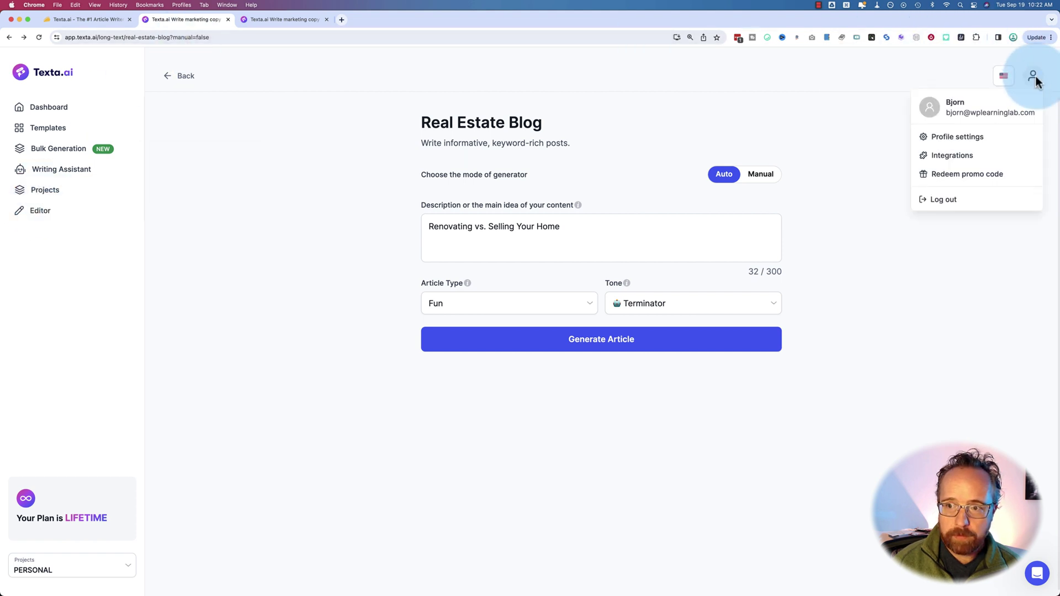
{"action": "left_click", "coordinate": [952, 156]}
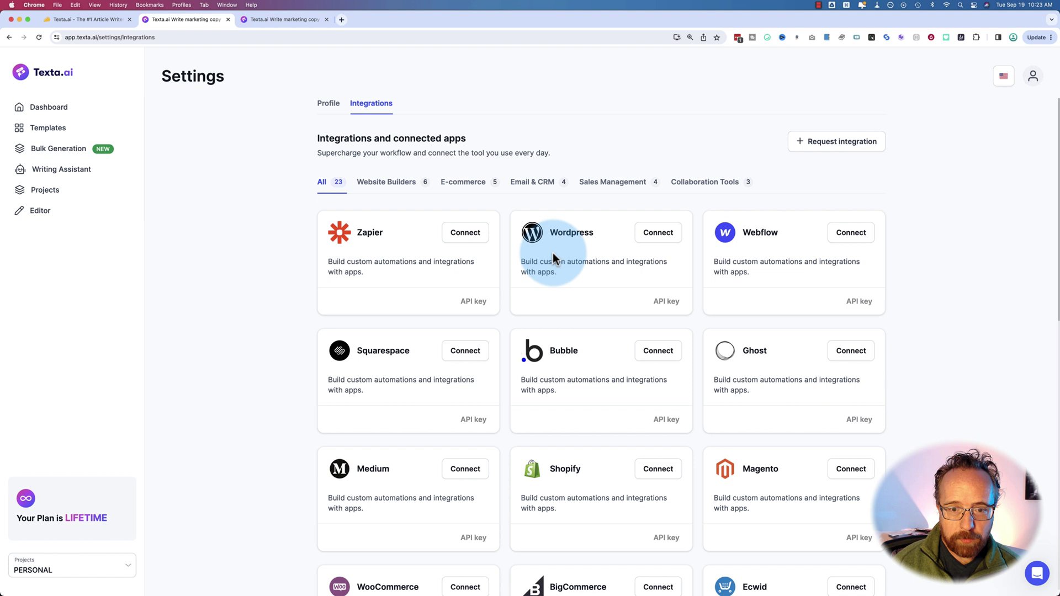
{"action": "left_click_drag", "start_coordinate": [522, 260], "coordinate": [578, 271]}
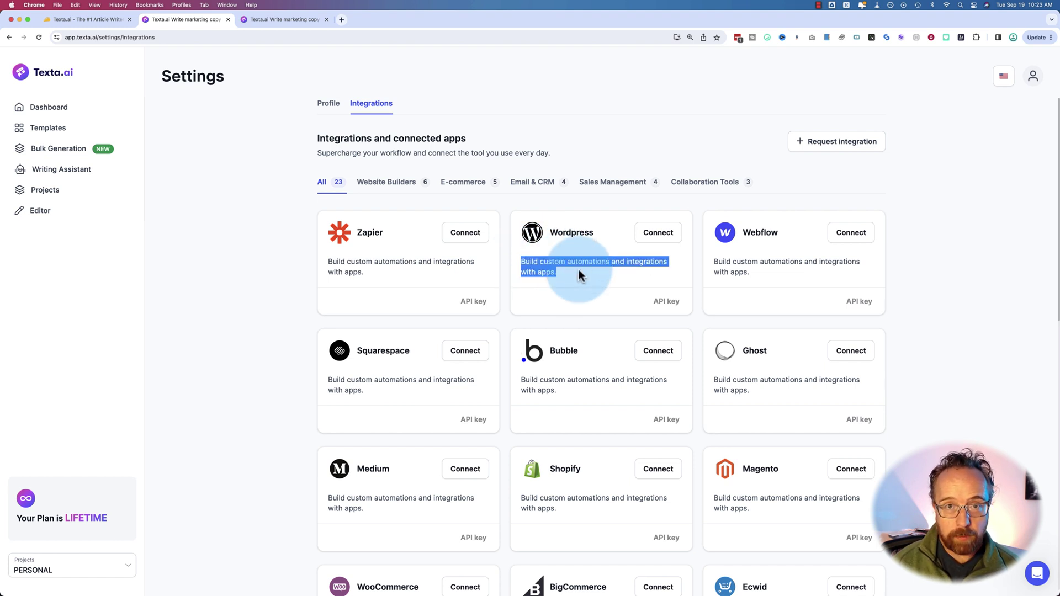
{"action": "left_click_drag", "start_coordinate": [714, 260], "coordinate": [745, 272]}
{"action": "left_click_drag", "start_coordinate": [328, 380], "coordinate": [406, 390]}
Browse the remaining integration cards such as Shopify and Gmail, then open the Templates library
{"action": "scroll", "coordinate": [406, 390], "scroll_direction": "down", "scroll_amount": 4}
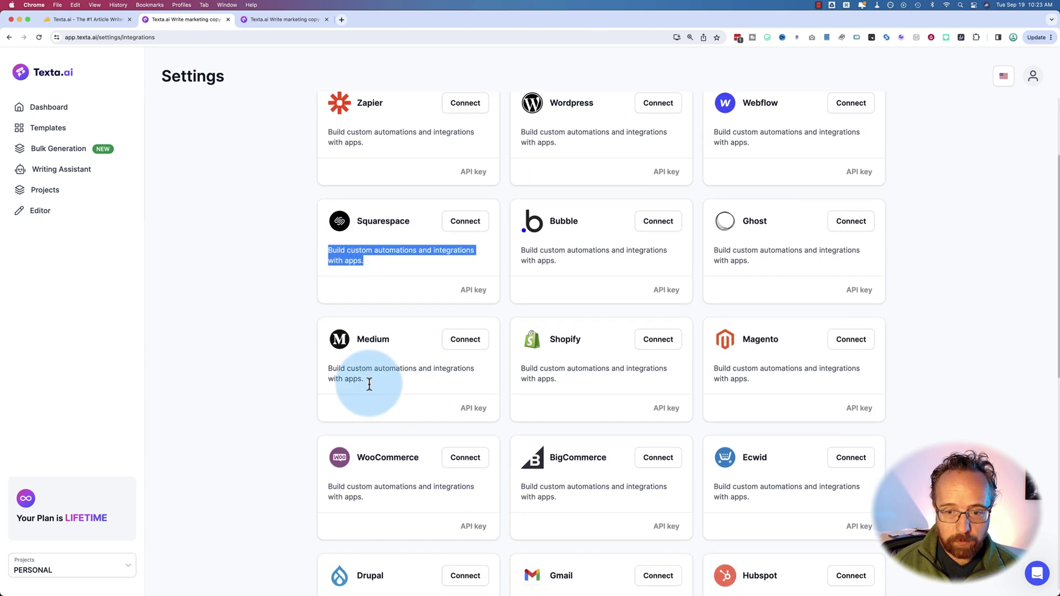
{"action": "left_click", "coordinate": [330, 367]}
{"action": "left_click_drag", "start_coordinate": [330, 368], "coordinate": [410, 380]}
{"action": "scroll", "coordinate": [410, 380], "scroll_direction": "down", "scroll_amount": 4}
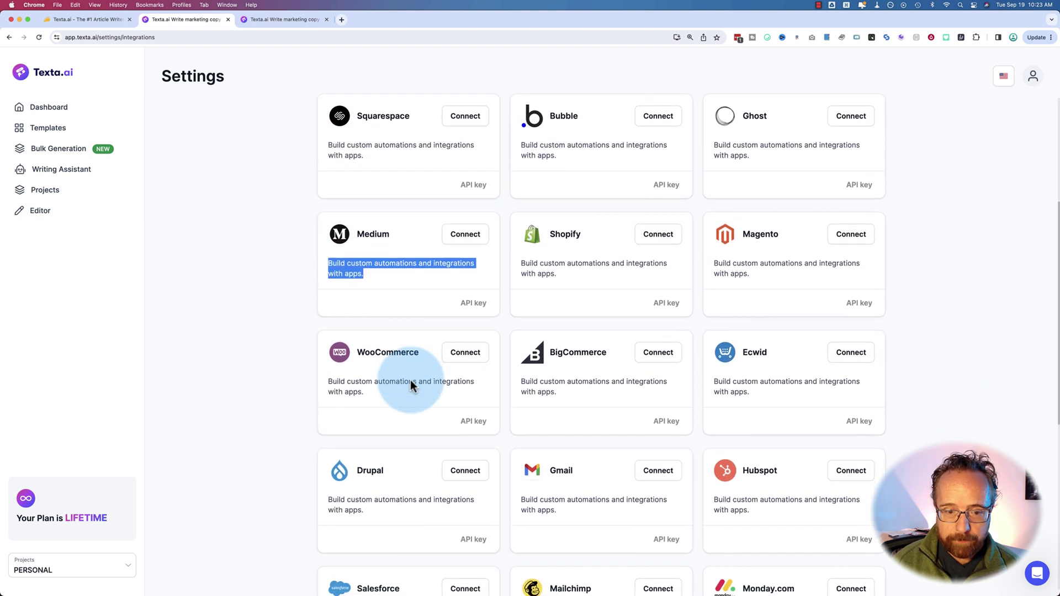
{"action": "left_click_drag", "start_coordinate": [326, 280], "coordinate": [374, 290]}
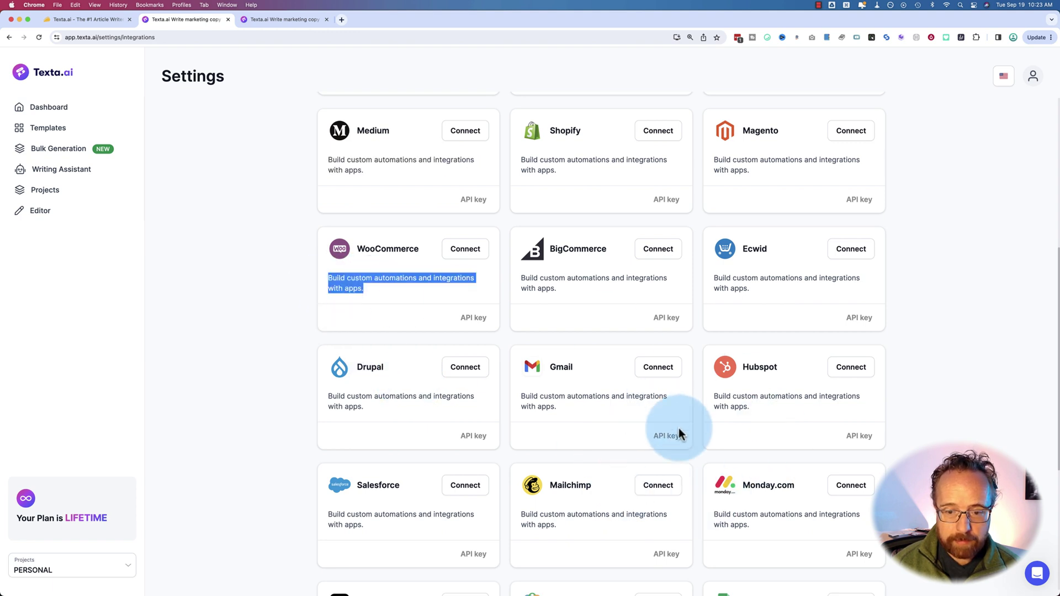
{"action": "scroll", "coordinate": [538, 378], "scroll_direction": "down", "scroll_amount": 4}
{"action": "scroll", "coordinate": [535, 373], "scroll_direction": "up", "scroll_amount": 3}
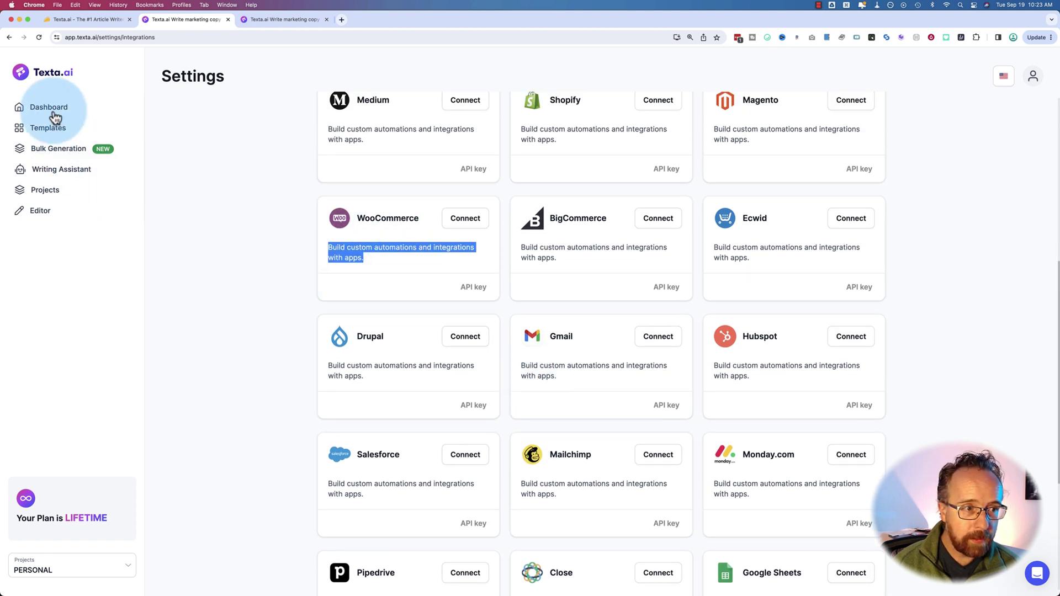
{"action": "left_click", "coordinate": [50, 129]}
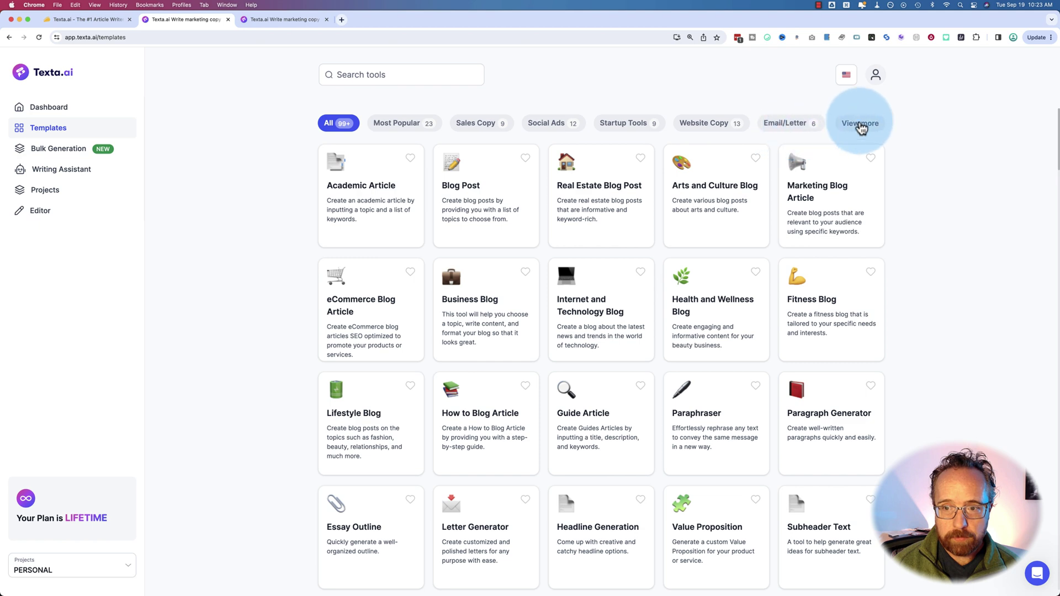
Expand all template categories, filter to Ecommerce, and clear the typed 'viproduct' search
{"action": "left_click", "coordinate": [859, 126]}
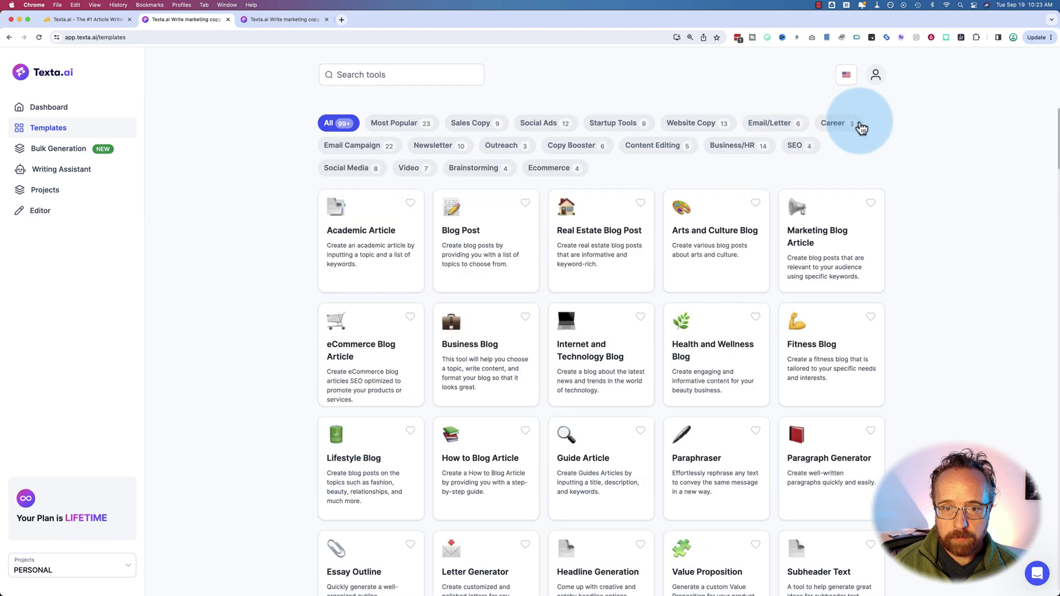
{"action": "left_click", "coordinate": [548, 168]}
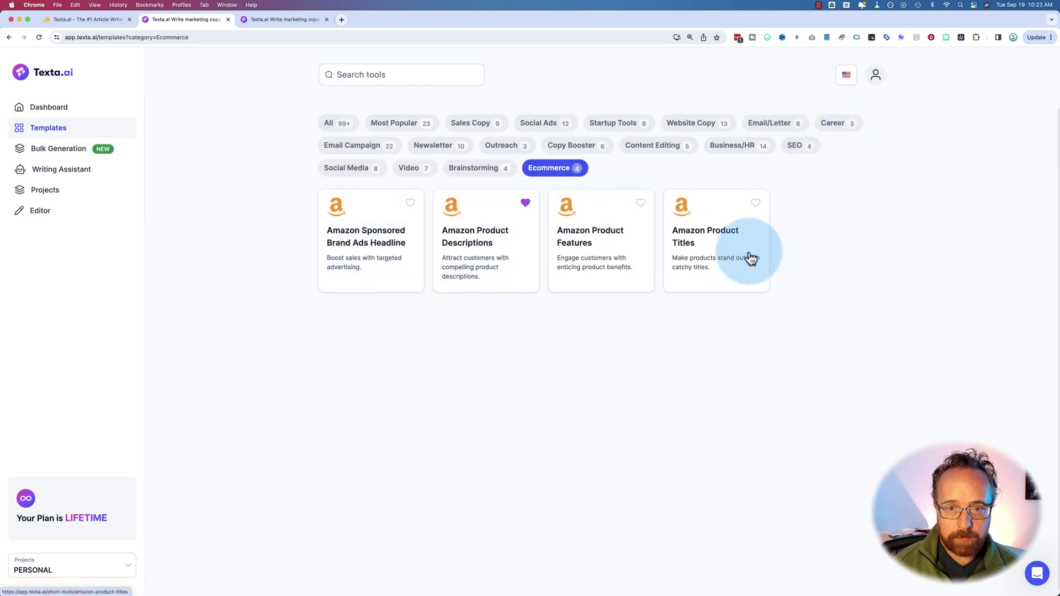
{"action": "left_click", "coordinate": [379, 75]}
{"action": "type", "text": "vi"}
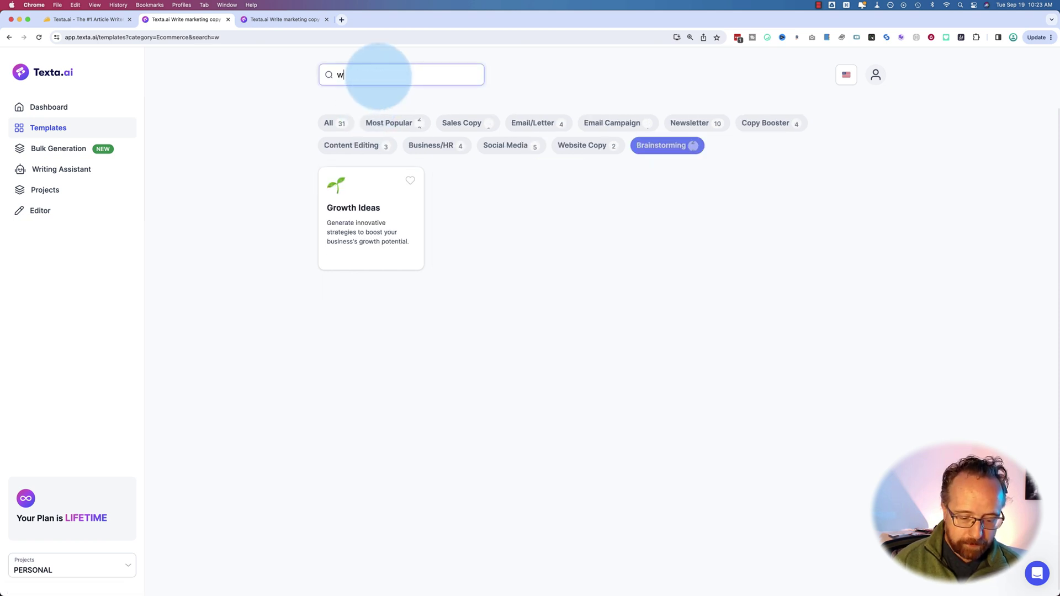
{"action": "type", "text": "product"}
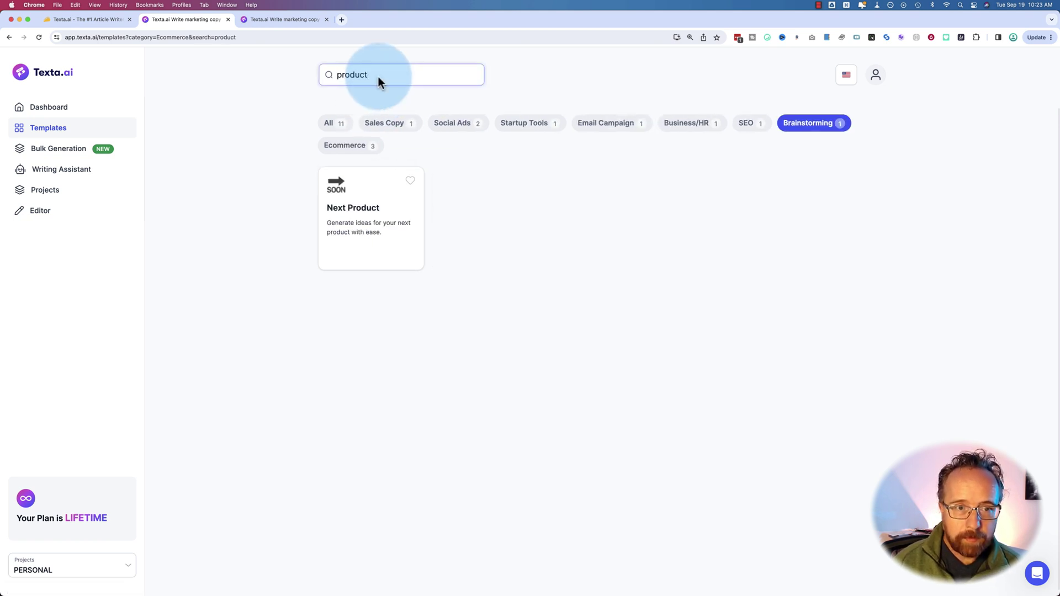
{"action": "type", "text": "\\"}
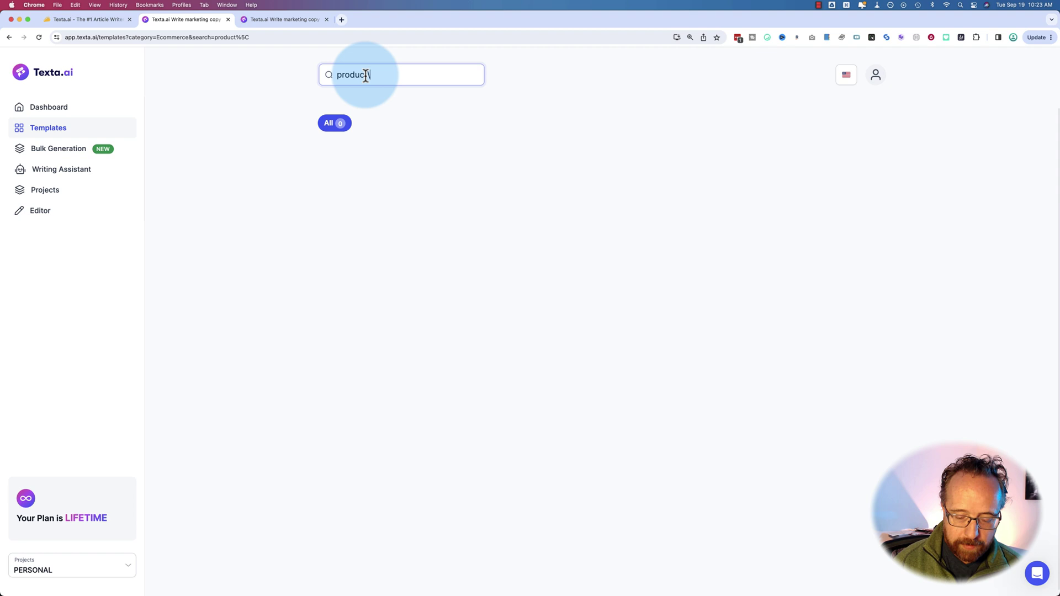
{"action": "key", "text": "BackSpace"}
{"action": "key", "text": "BackSpace"}
{"action": "key", "text": "BackSpace"}
{"action": "key", "text": "BackSpace"}
{"action": "key", "text": "BackSpace"}
{"action": "key", "text": "BackSpace"}
{"action": "key", "text": "BackSpace"}
{"action": "key", "text": "BackSpace"}
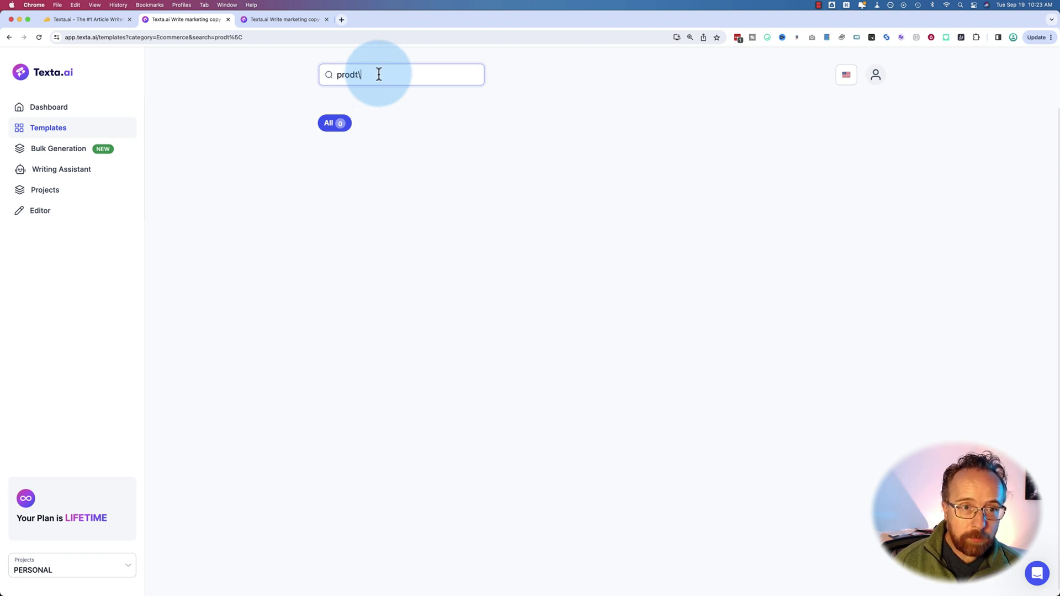
{"action": "left_click", "coordinate": [876, 75]}
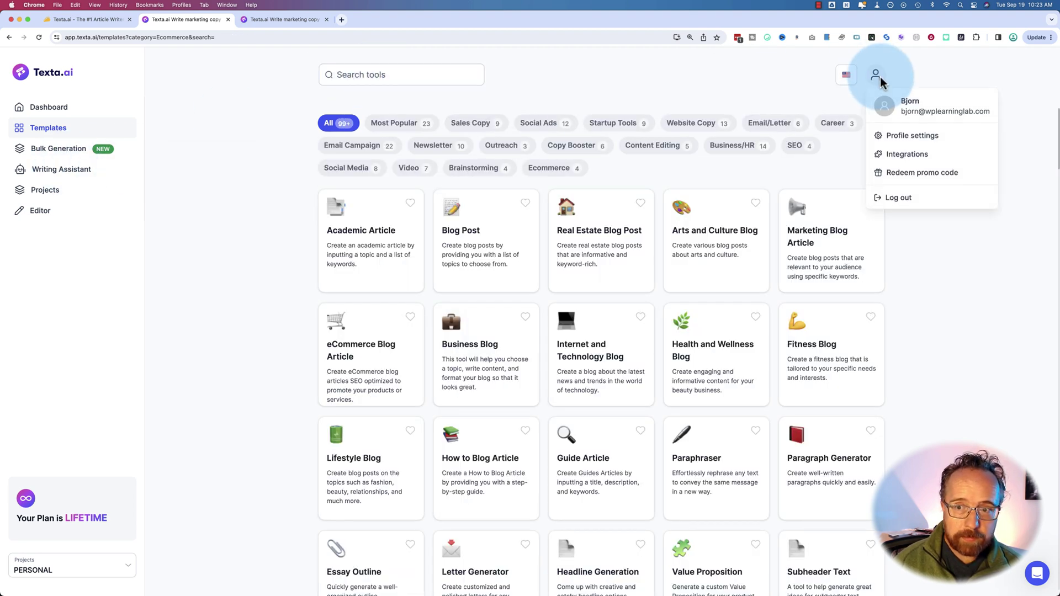
Look over the Integrations page, then open the Writing Assistant page
{"action": "left_click", "coordinate": [890, 150]}
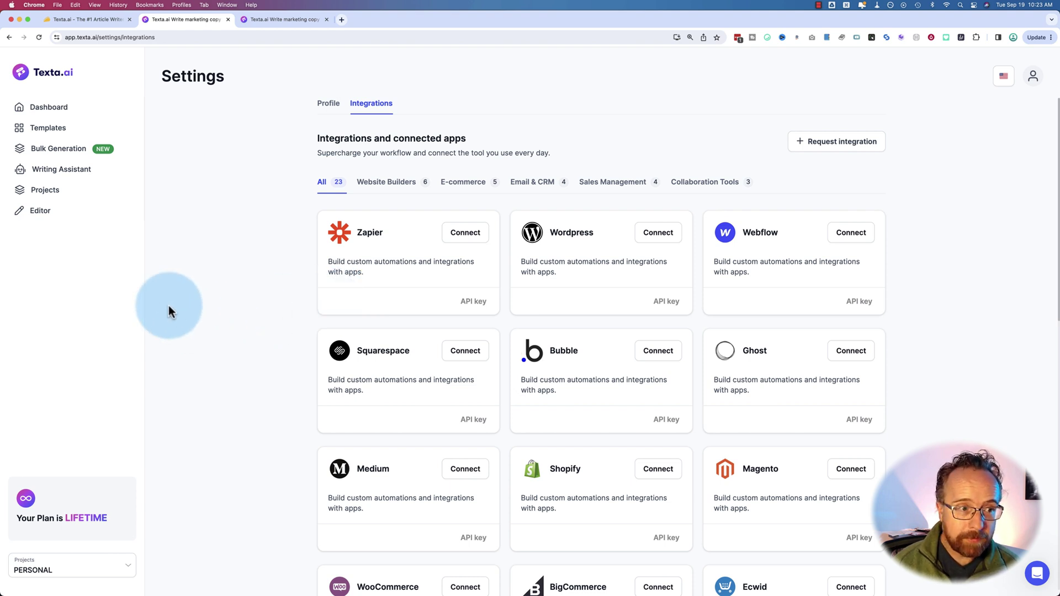
{"action": "left_click", "coordinate": [52, 177]}
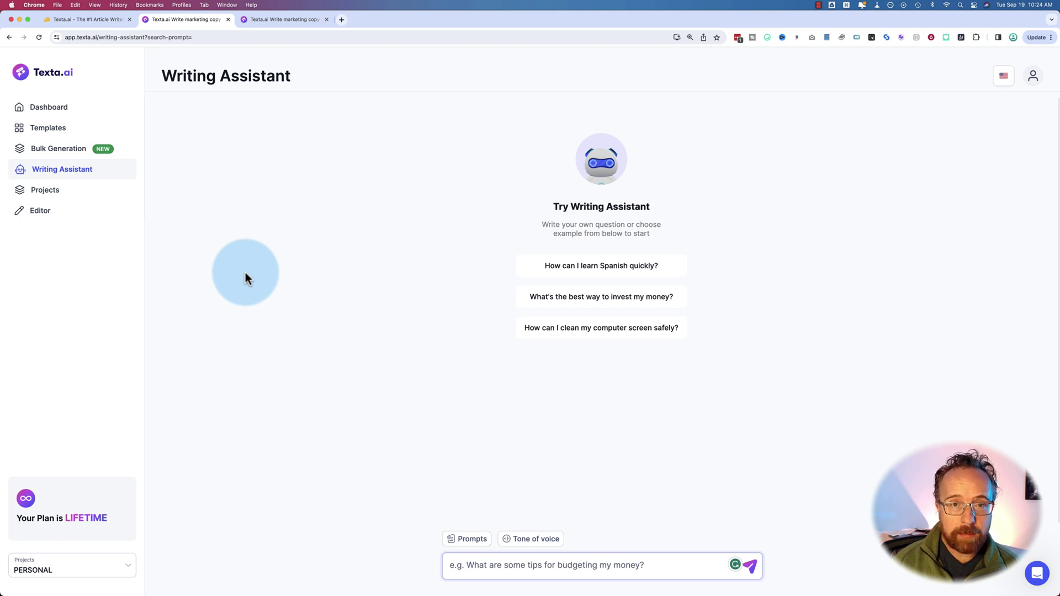
Open Bulk Generation and browse its tool list, trying then removing a 'blog' filter
{"action": "left_click", "coordinate": [54, 151]}
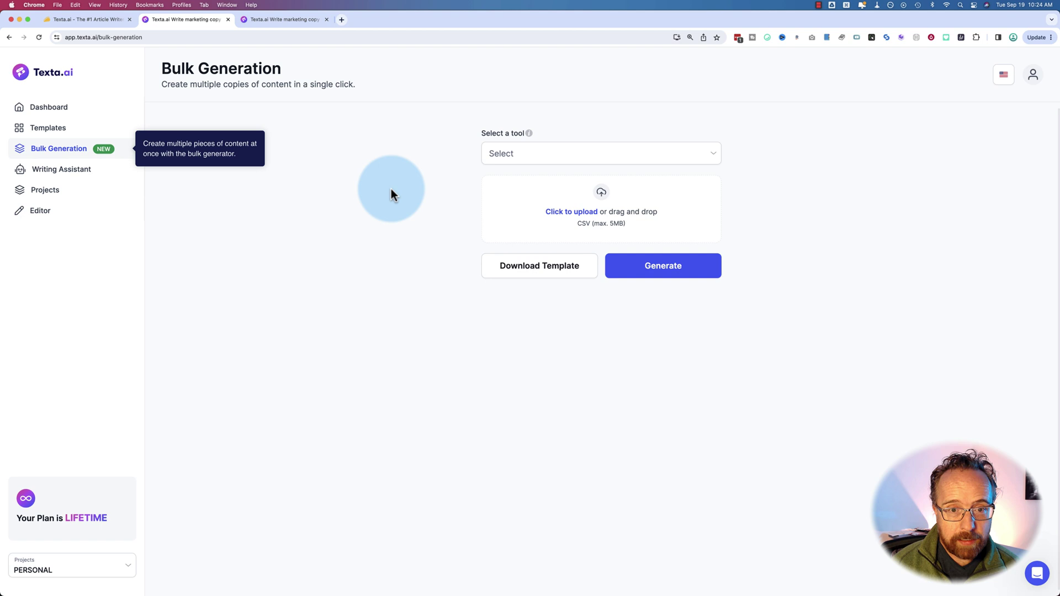
{"action": "left_click", "coordinate": [518, 156]}
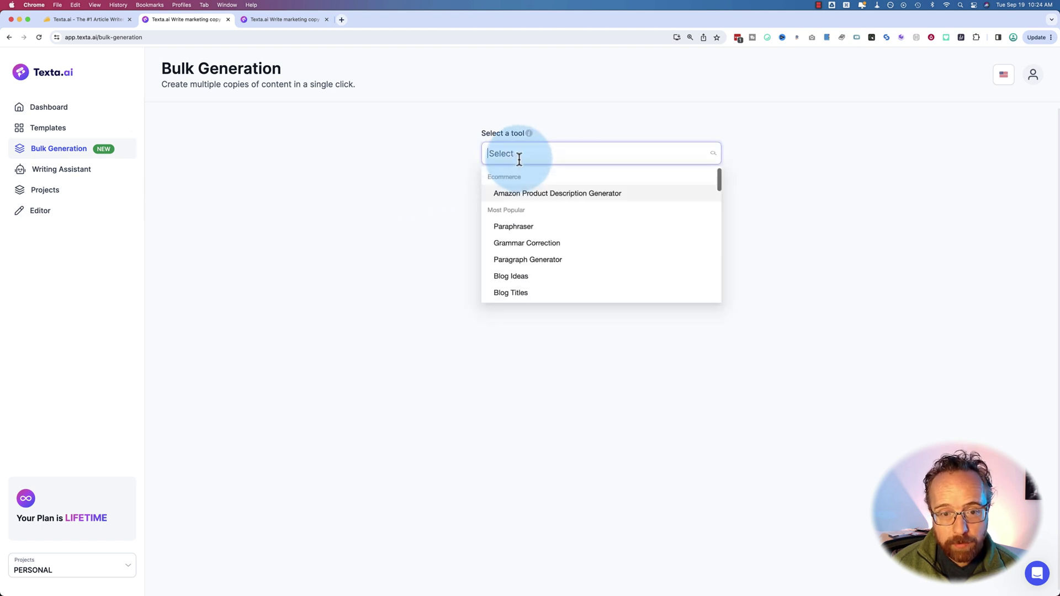
{"action": "scroll", "coordinate": [595, 199], "scroll_direction": "down", "scroll_amount": 1}
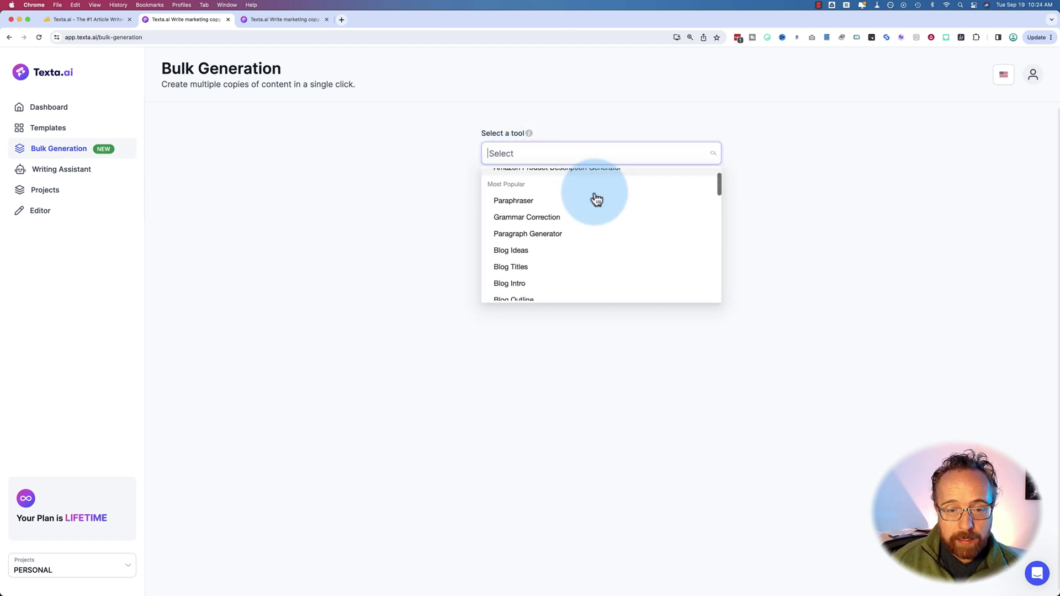
{"action": "scroll", "coordinate": [596, 199], "scroll_direction": "down", "scroll_amount": 5}
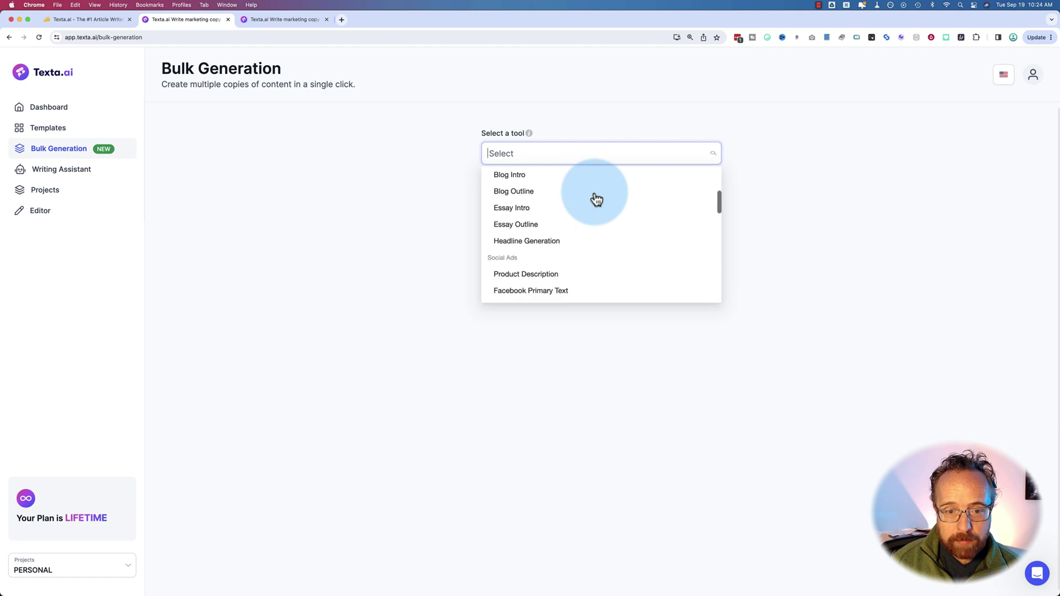
{"action": "scroll", "coordinate": [596, 199], "scroll_direction": "down", "scroll_amount": 3}
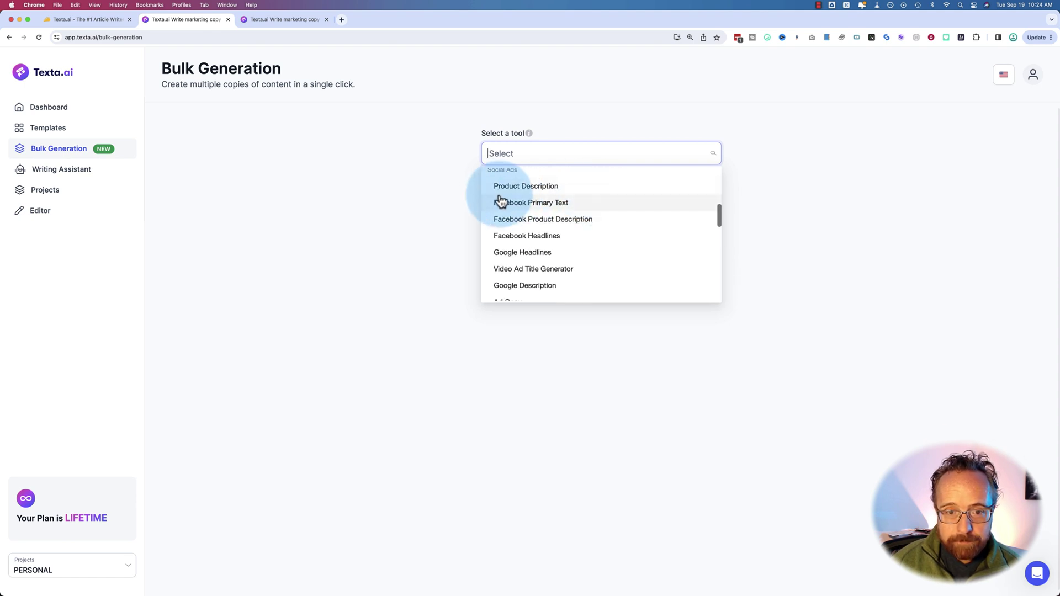
{"action": "scroll", "coordinate": [549, 200], "scroll_direction": "down", "scroll_amount": 5}
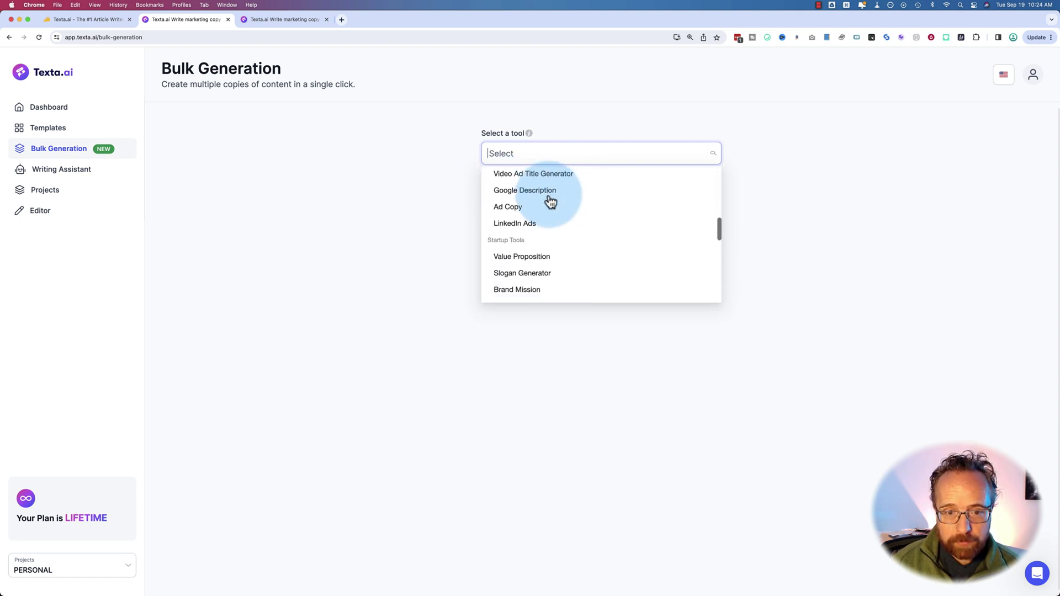
{"action": "scroll", "coordinate": [549, 200], "scroll_direction": "down", "scroll_amount": 6}
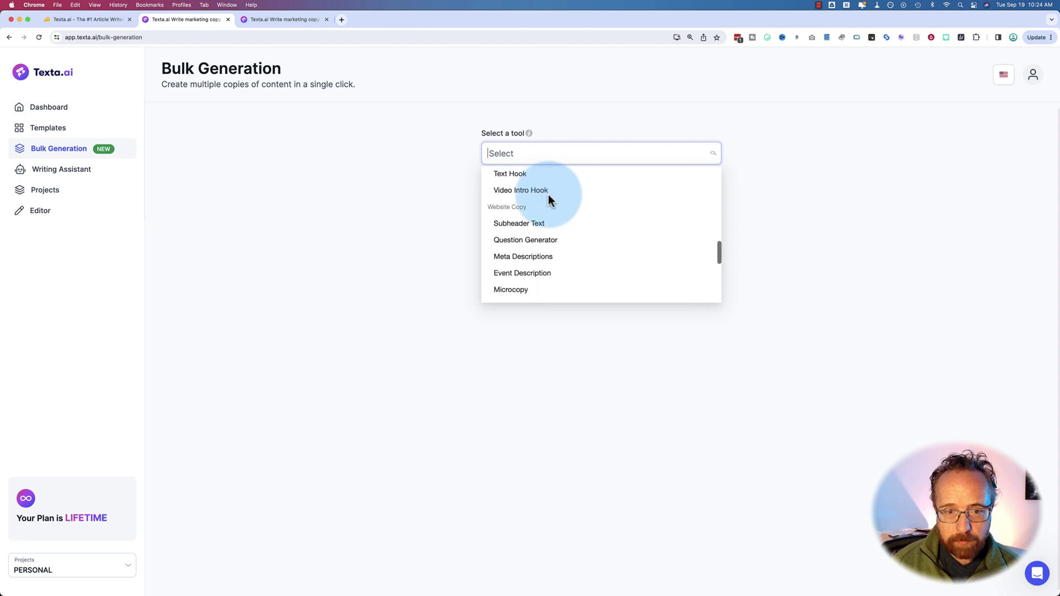
{"action": "type", "text": "blog"}
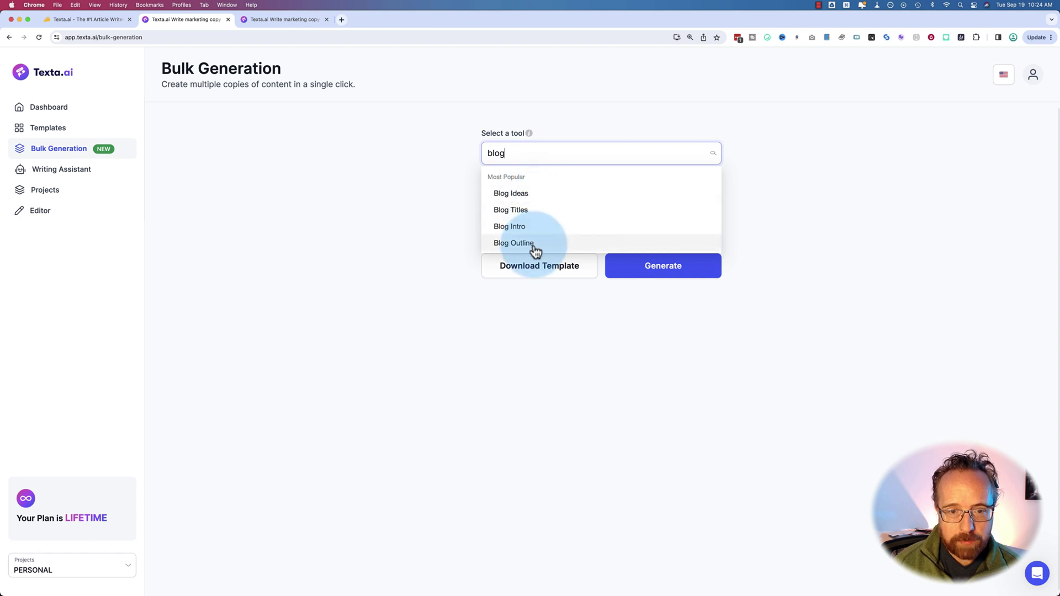
{"action": "double_click", "coordinate": [496, 153]}
{"action": "key", "text": "BackSpace"}
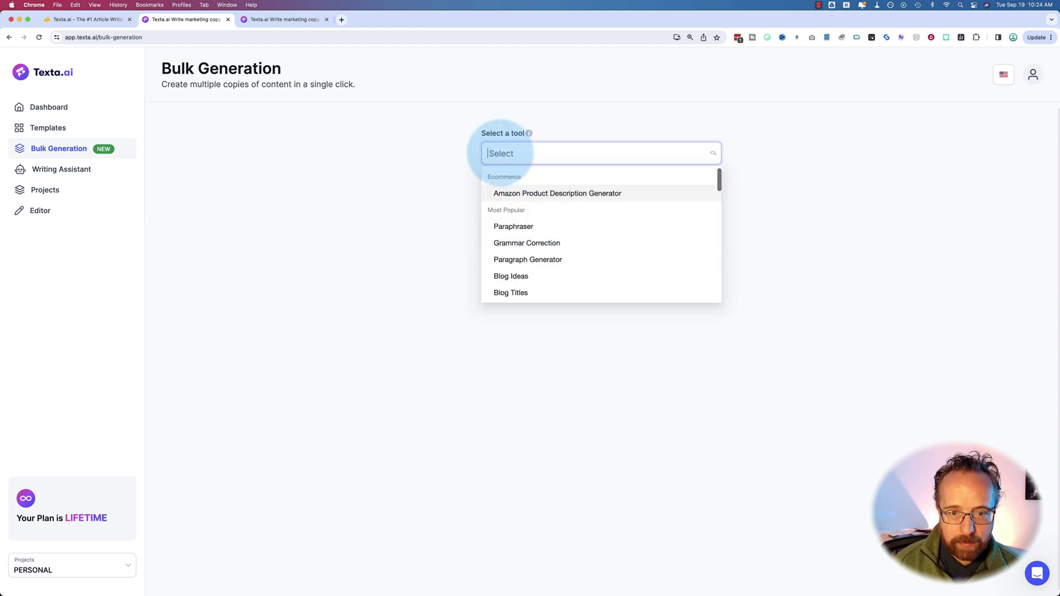
Choose Product Description as the bulk generation tool
{"action": "scroll", "coordinate": [519, 228], "scroll_direction": "down", "scroll_amount": 1}
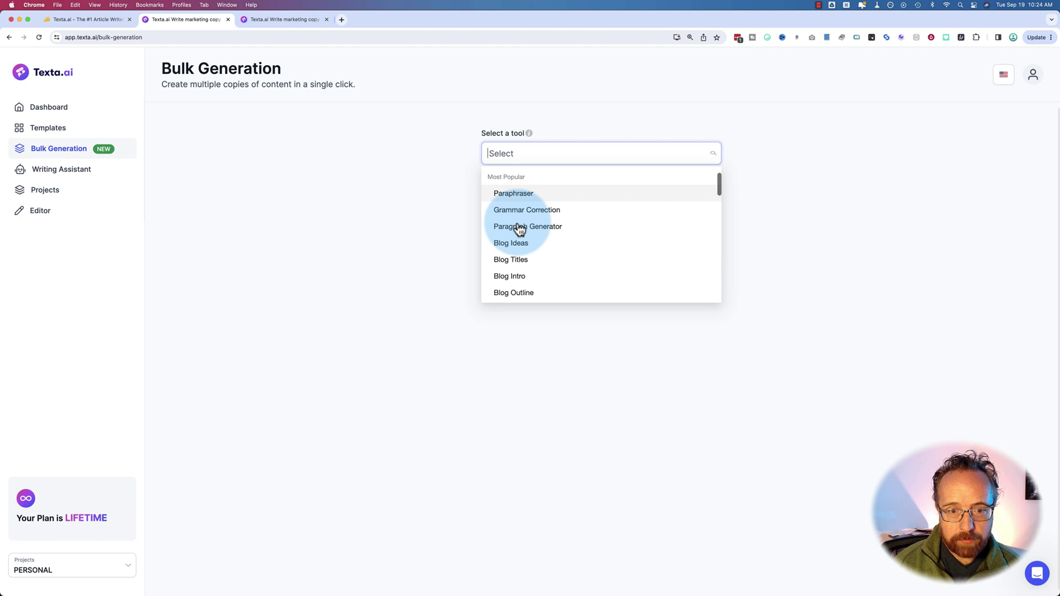
{"action": "scroll", "coordinate": [519, 228], "scroll_direction": "down", "scroll_amount": 3}
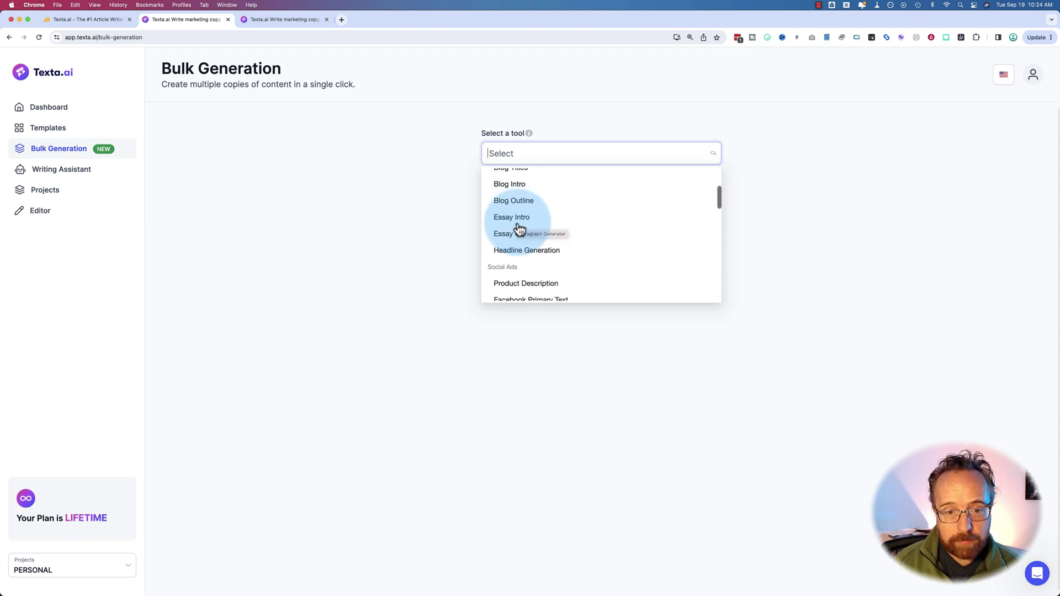
{"action": "scroll", "coordinate": [518, 227], "scroll_direction": "down", "scroll_amount": 1}
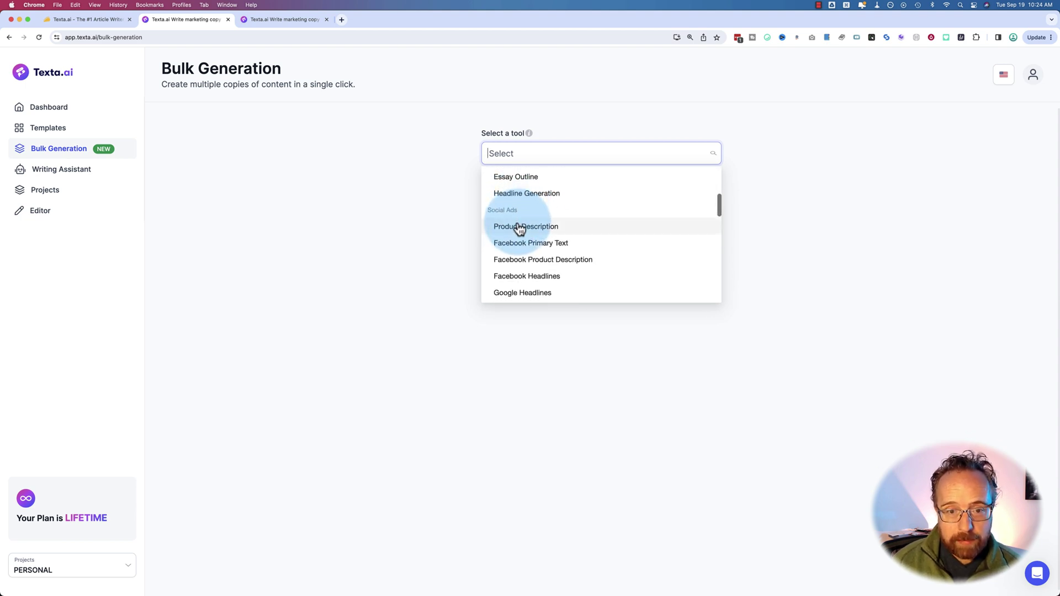
{"action": "left_click", "coordinate": [519, 229]}
{"action": "left_click", "coordinate": [459, 208]}
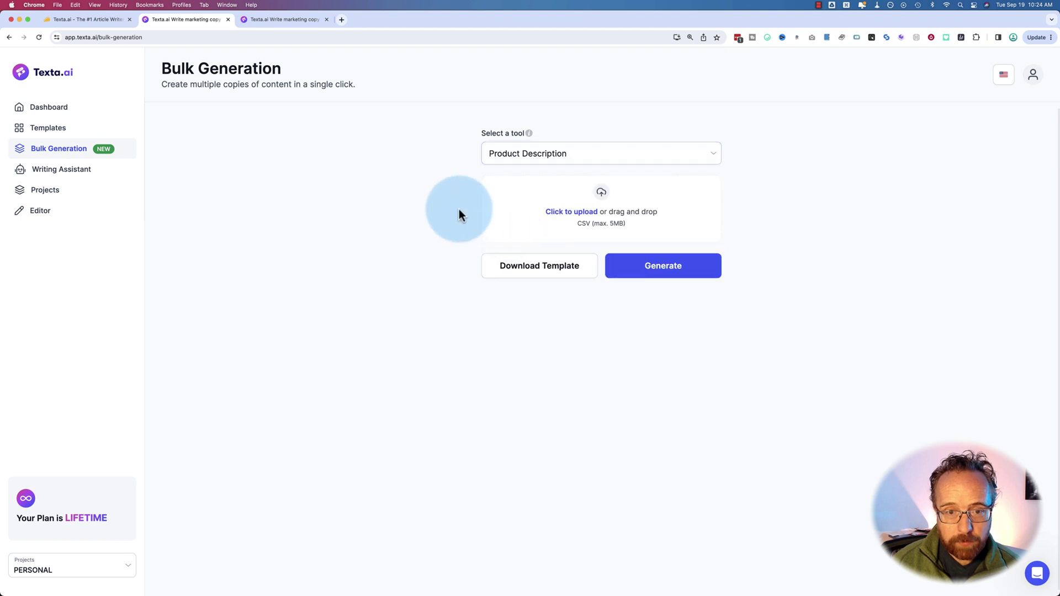
Download the Product Description CSV template
{"action": "left_click", "coordinate": [546, 274]}
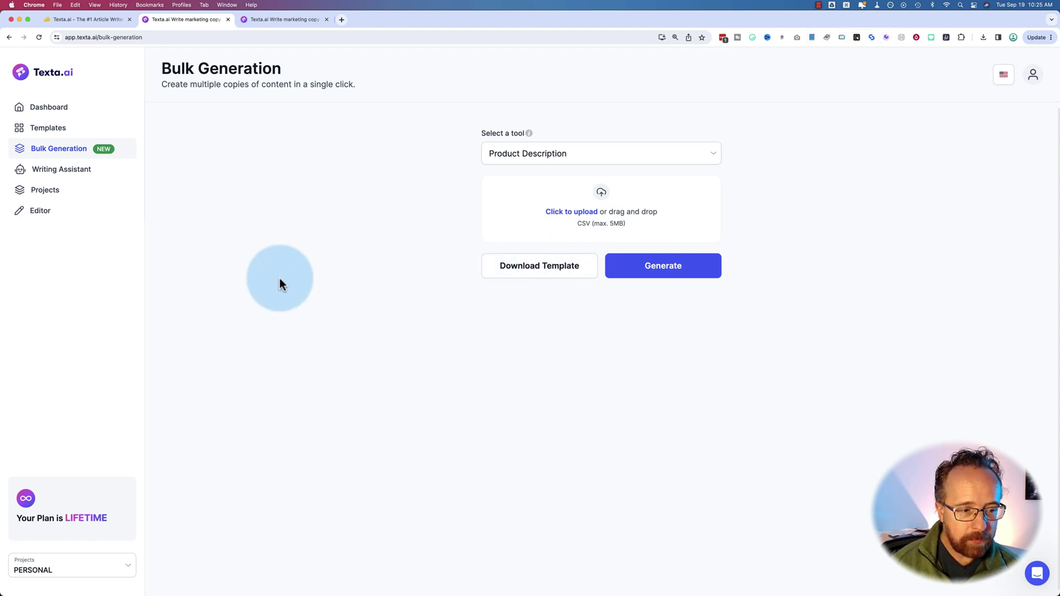
Open the downloaded template CSV in Numbers, dismiss the update notice, and enlarge the window
{"action": "mouse_move", "coordinate": [1, 480]}
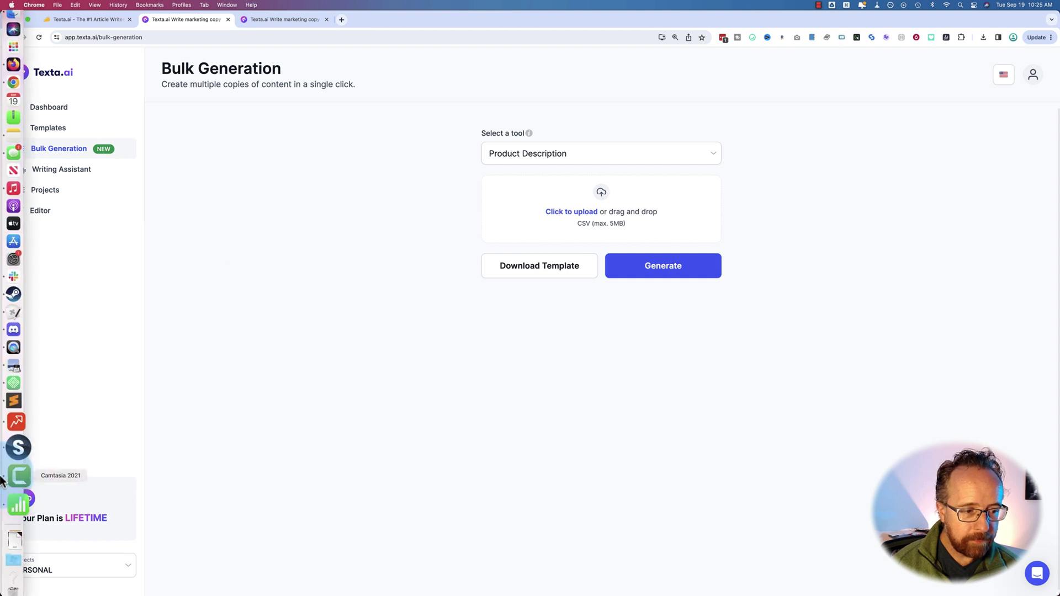
{"action": "left_click", "coordinate": [18, 499]}
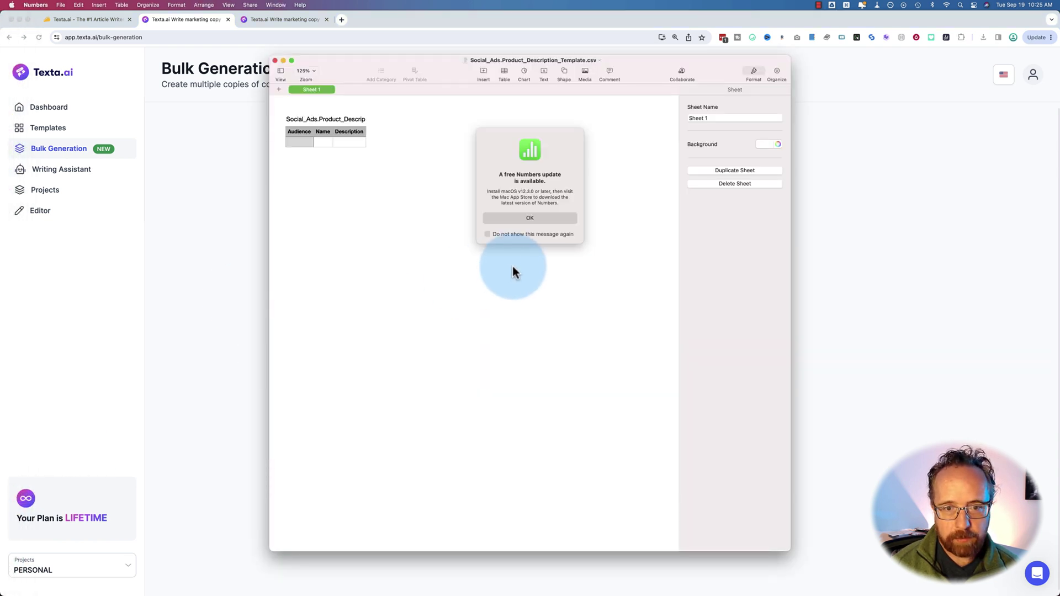
{"action": "left_click", "coordinate": [532, 218]}
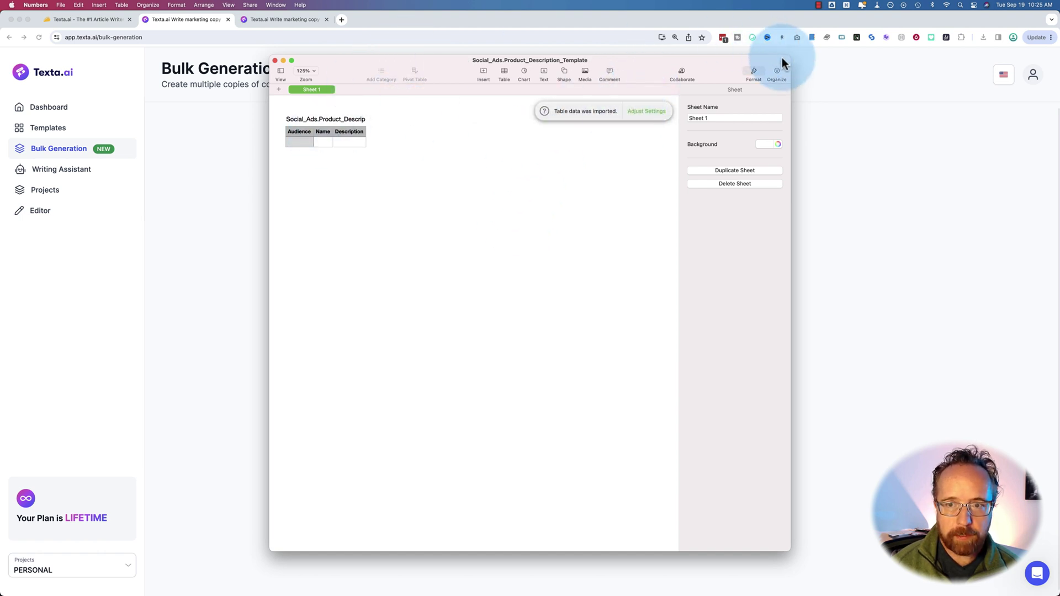
{"action": "left_click_drag", "start_coordinate": [791, 54], "coordinate": [951, 46]}
Enter 'Realtors' as the Audience in cell A2 and widen the Name column
{"action": "left_click", "coordinate": [296, 135]}
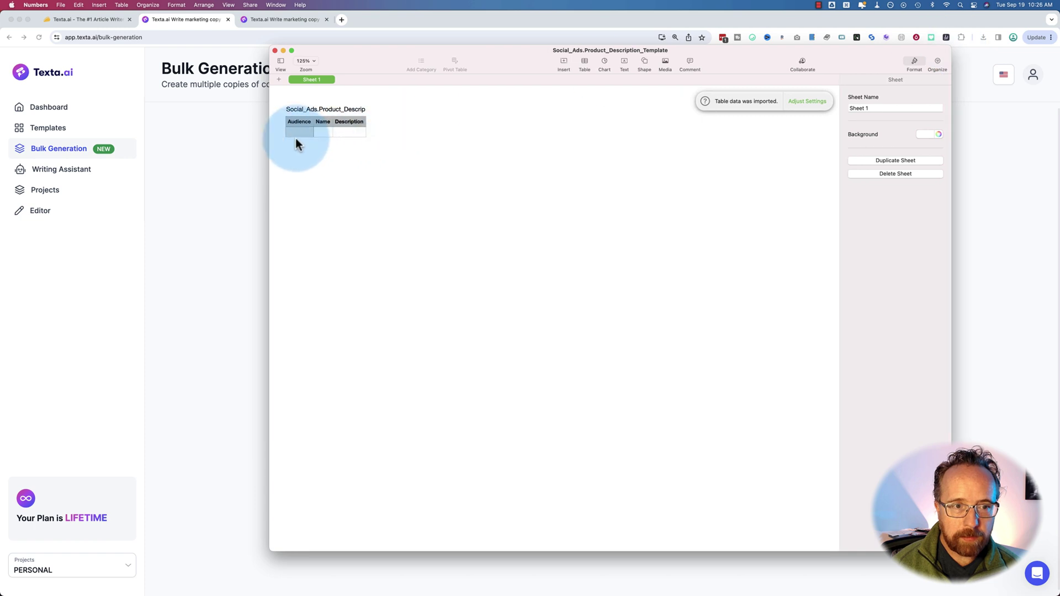
{"action": "double_click", "coordinate": [299, 131]}
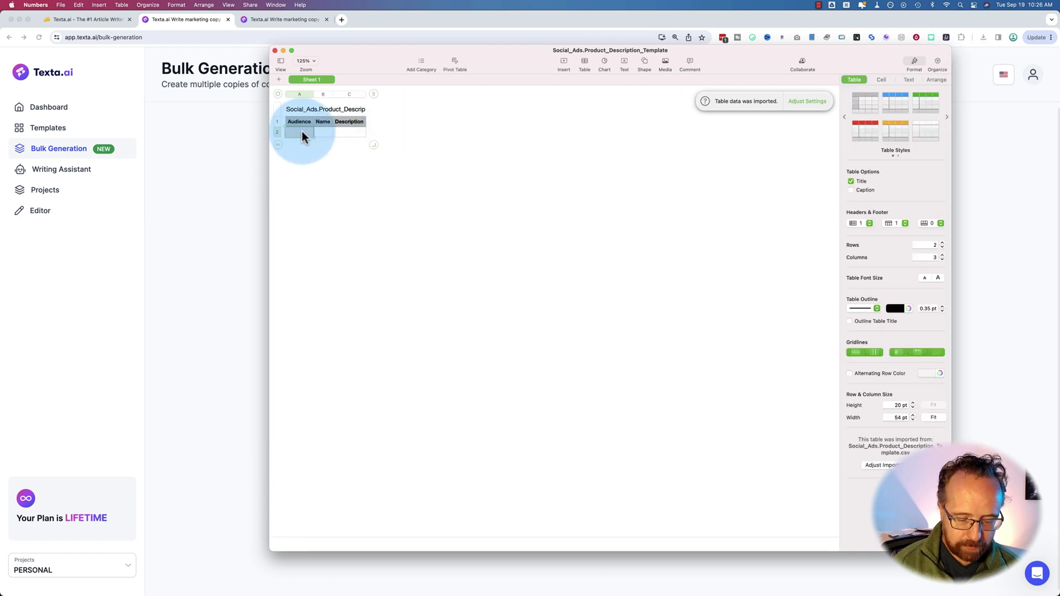
{"action": "type", "text": "Realtors"}
{"action": "left_click", "coordinate": [324, 136]}
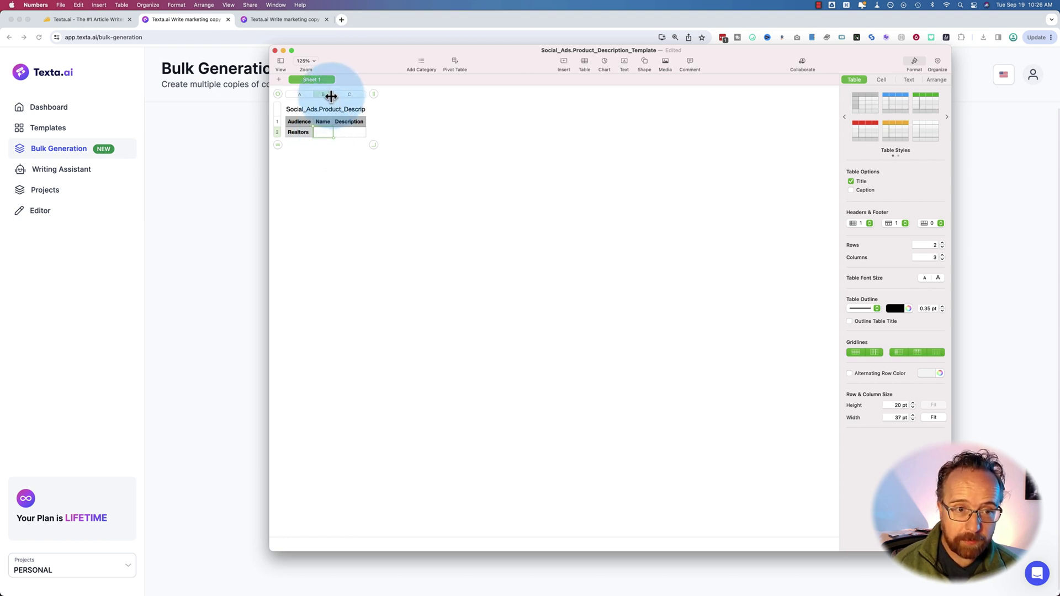
{"action": "left_click_drag", "start_coordinate": [333, 95], "coordinate": [363, 97]}
Fill B2 with 'CO2 Detector' and C2 with 'A gadget the detects CO2 in your house.'
{"action": "left_click", "coordinate": [262, 133]}
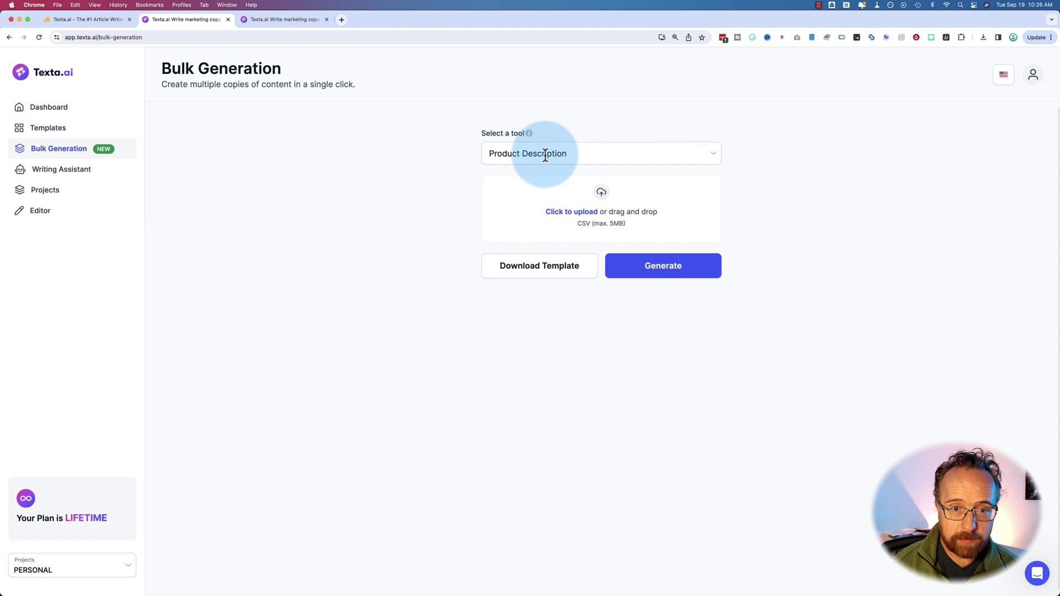
{"action": "key", "text": "super+Tab"}
{"action": "left_click", "coordinate": [345, 134]}
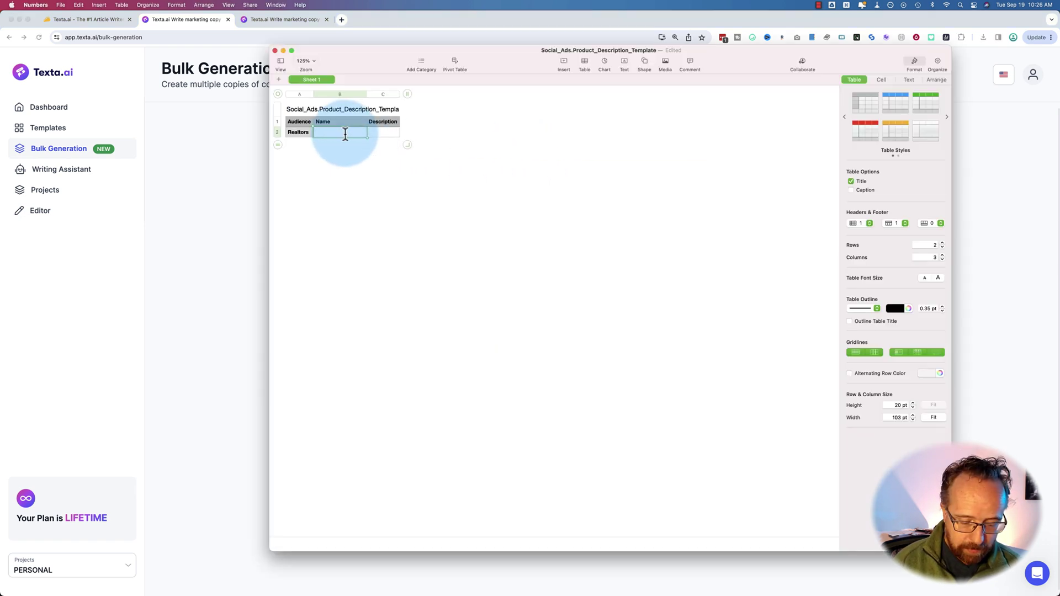
{"action": "type", "text": "CO2 Detectors"}
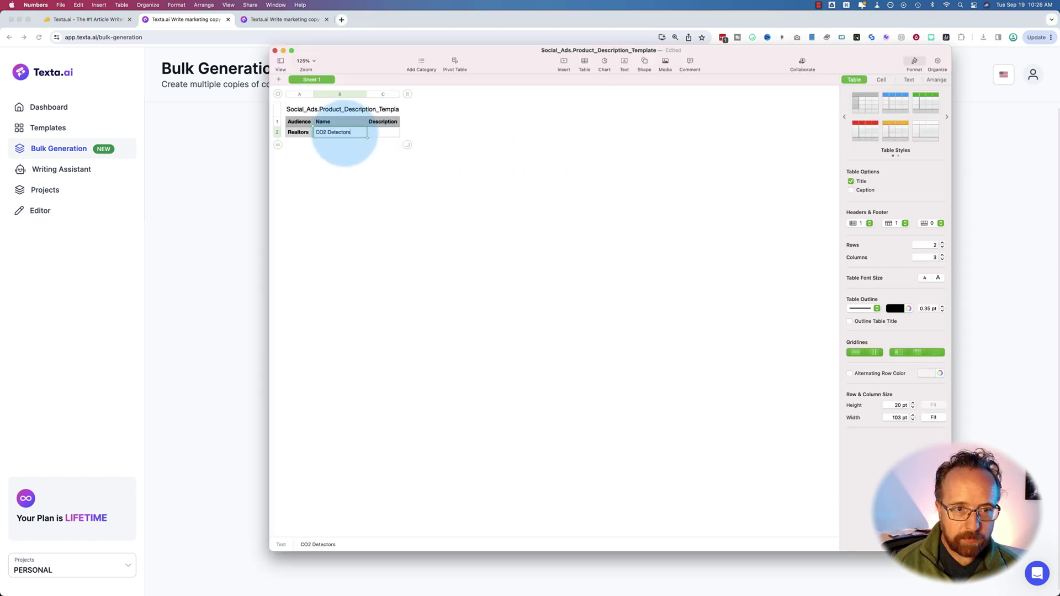
{"action": "key", "text": "BackSpace"}
{"action": "key", "text": "Tab"}
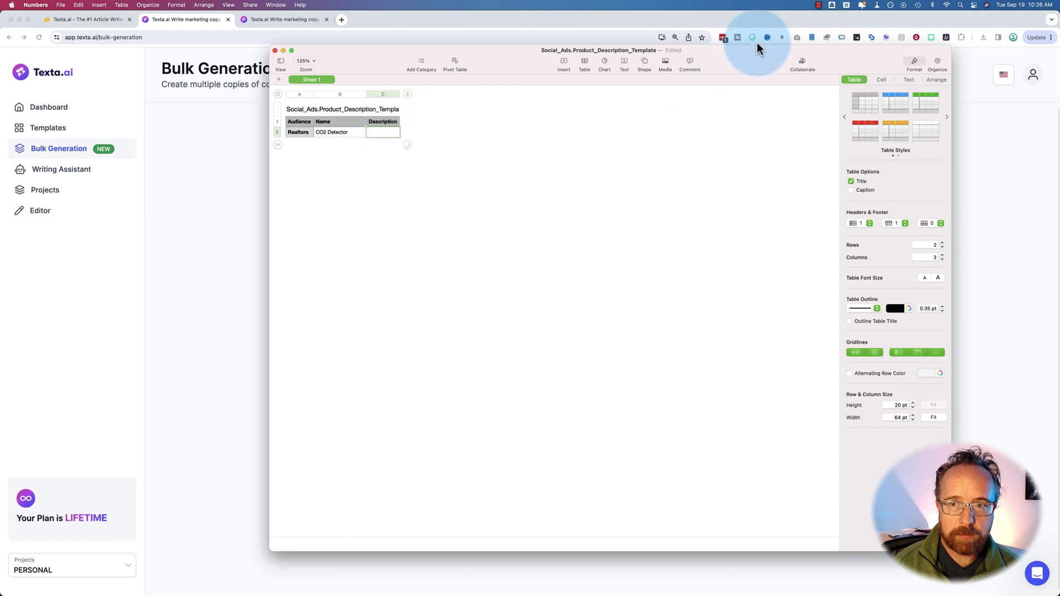
{"action": "left_click", "coordinate": [370, 131]}
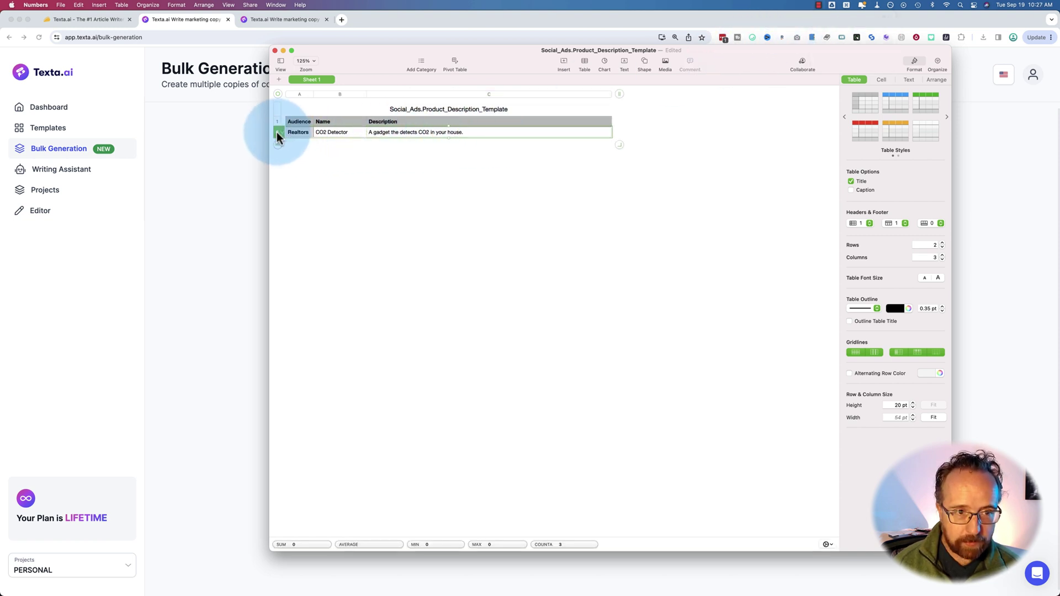
Duplicate row 2 as a 'Window blinds' row with a sun-blocking textiles description, then return to Chrome
{"action": "left_click_drag", "start_coordinate": [278, 137], "coordinate": [323, 144]}
{"action": "double_click", "coordinate": [323, 145]}
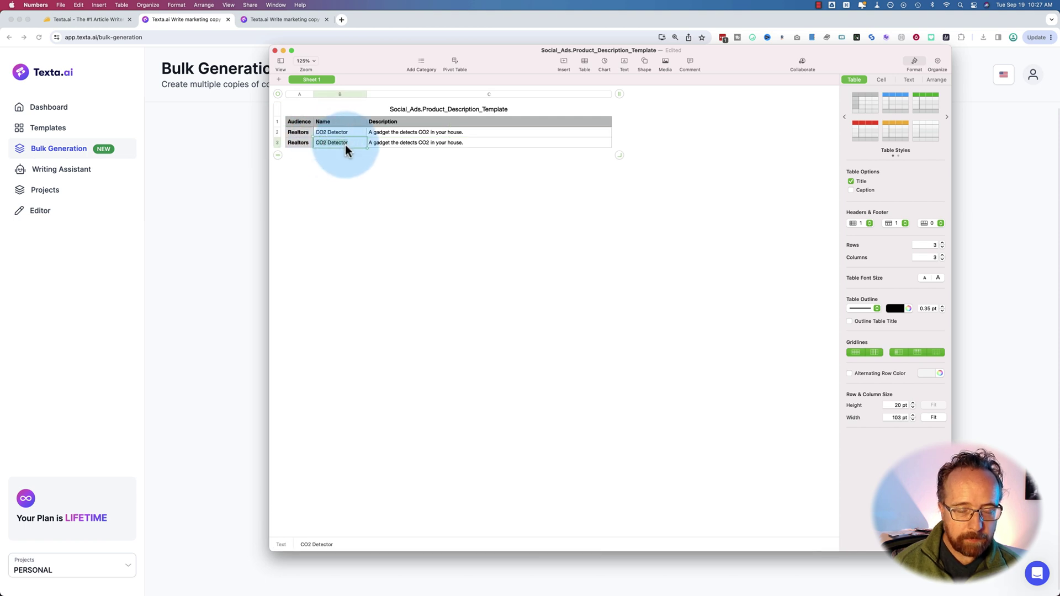
{"action": "type", "text": "Window blin"}
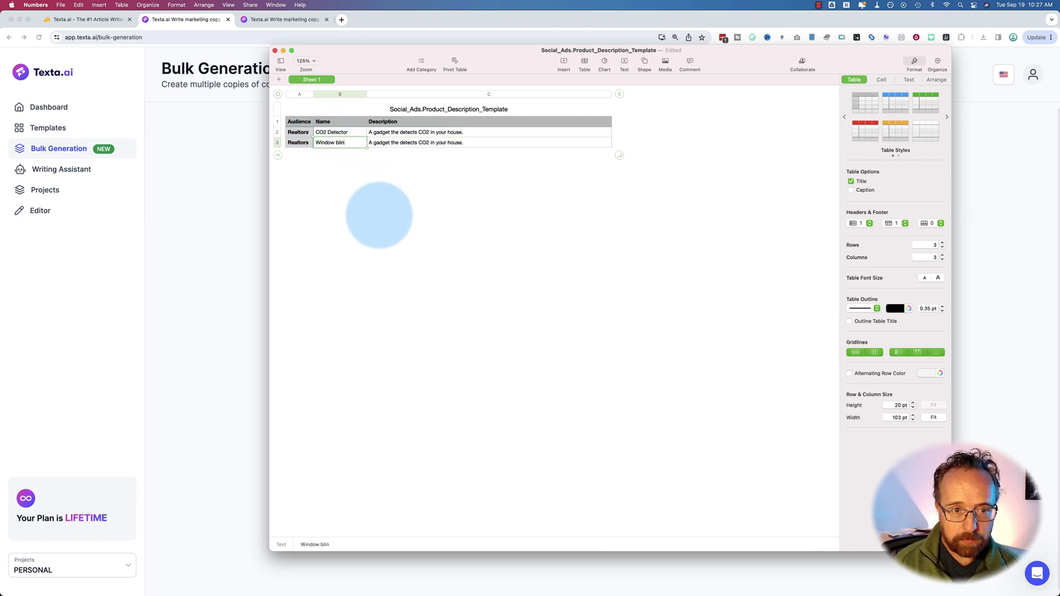
{"action": "type", "text": "ds"}
{"action": "left_click", "coordinate": [390, 146]}
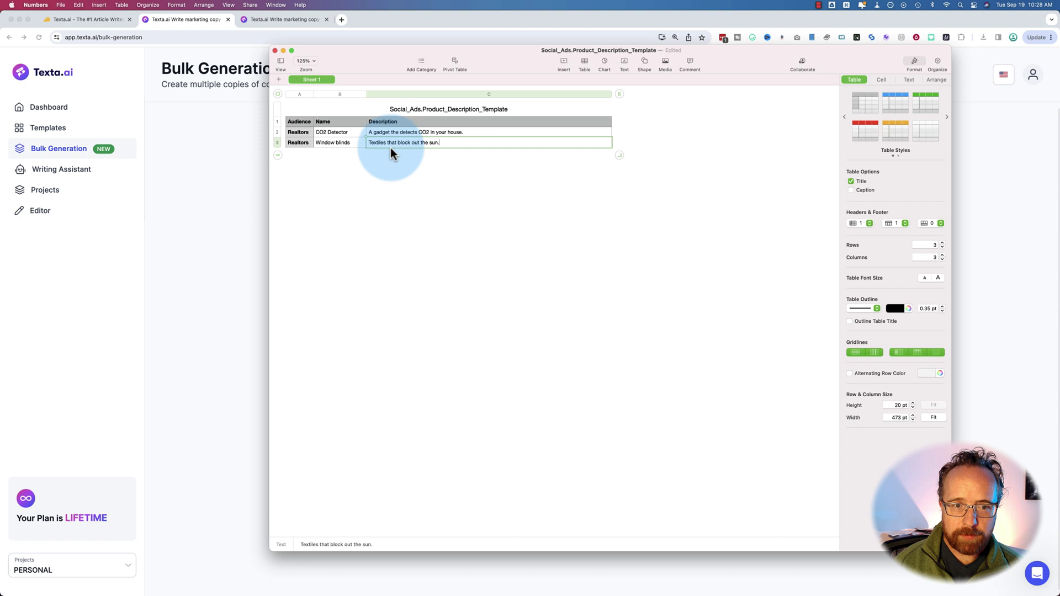
{"action": "type", "text": "Textiles that block out the sun."}
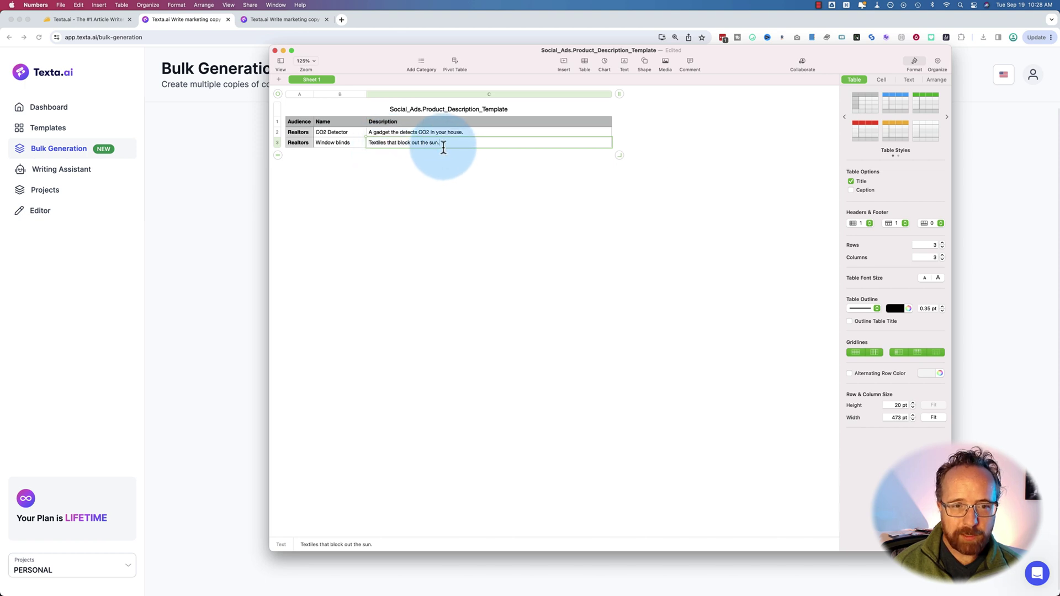
{"action": "left_click", "coordinate": [385, 156]}
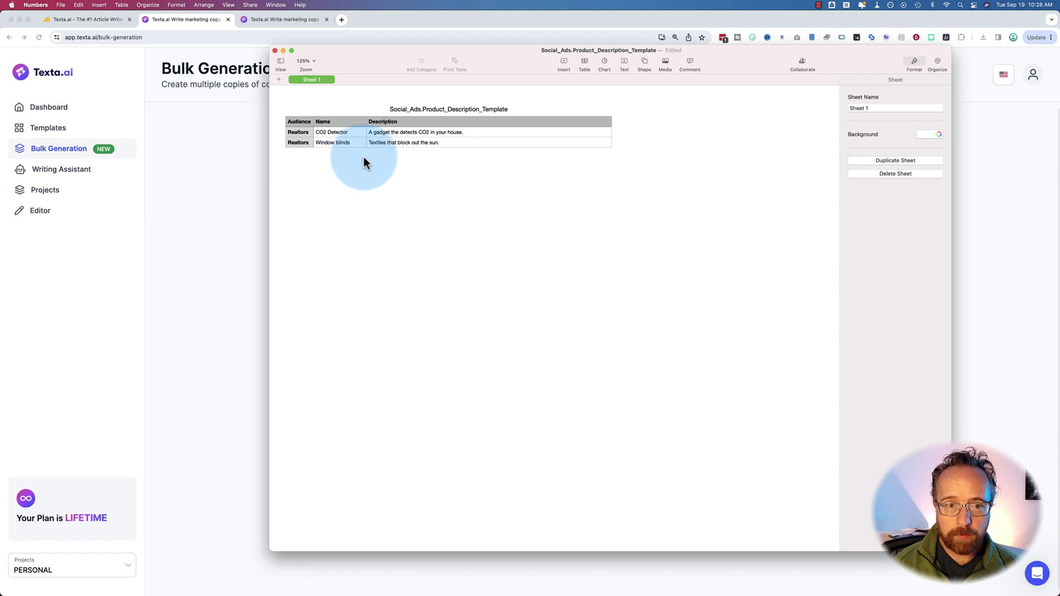
{"action": "left_click", "coordinate": [399, 135]}
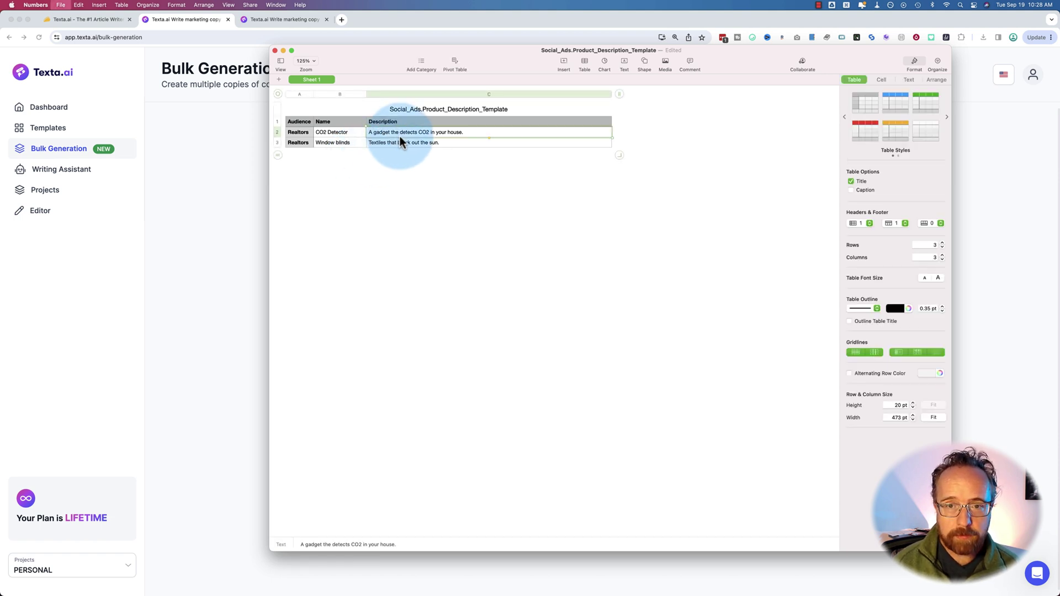
{"action": "left_click", "coordinate": [579, 284]}
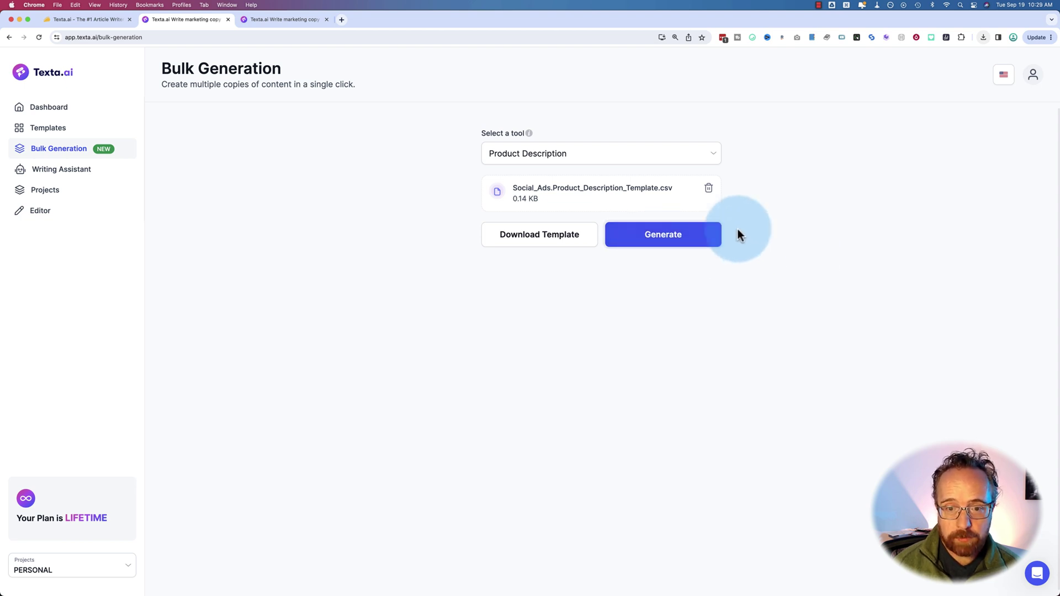
Re-upload Social_Ads.Product_Description_Template.csv from Downloads and rerun Product Description bulk generation
{"action": "left_click", "coordinate": [665, 237]}
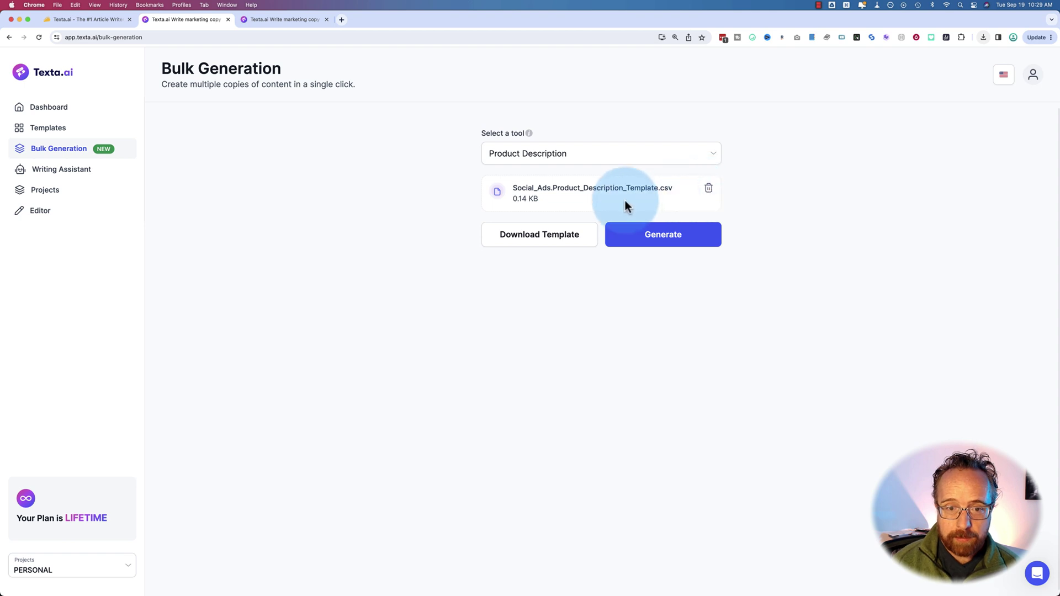
{"action": "left_click", "coordinate": [708, 188]}
{"action": "left_click", "coordinate": [569, 212]}
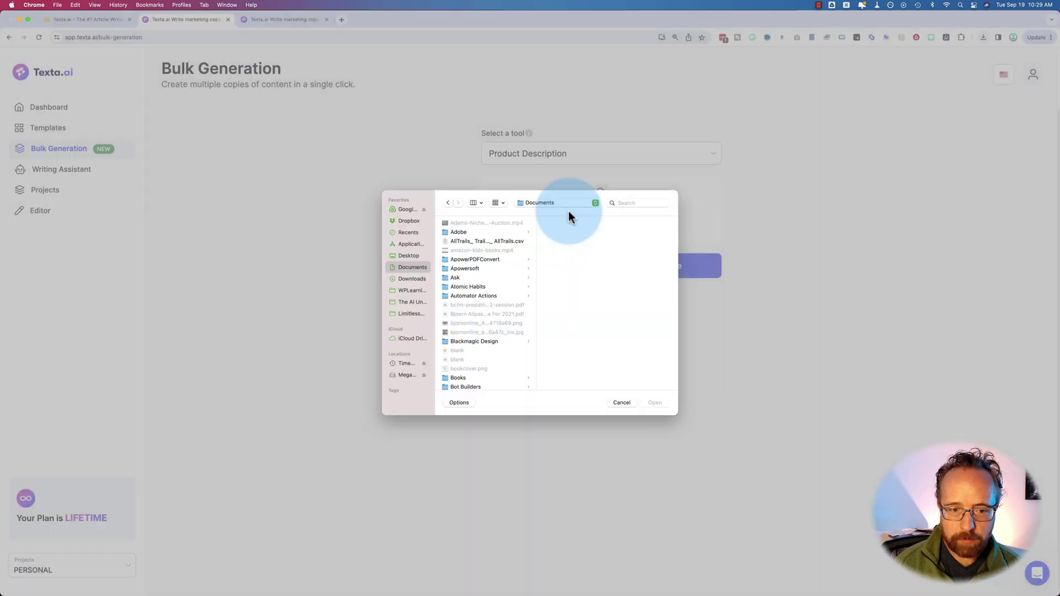
{"action": "left_click", "coordinate": [410, 278]}
{"action": "double_click", "coordinate": [479, 310]}
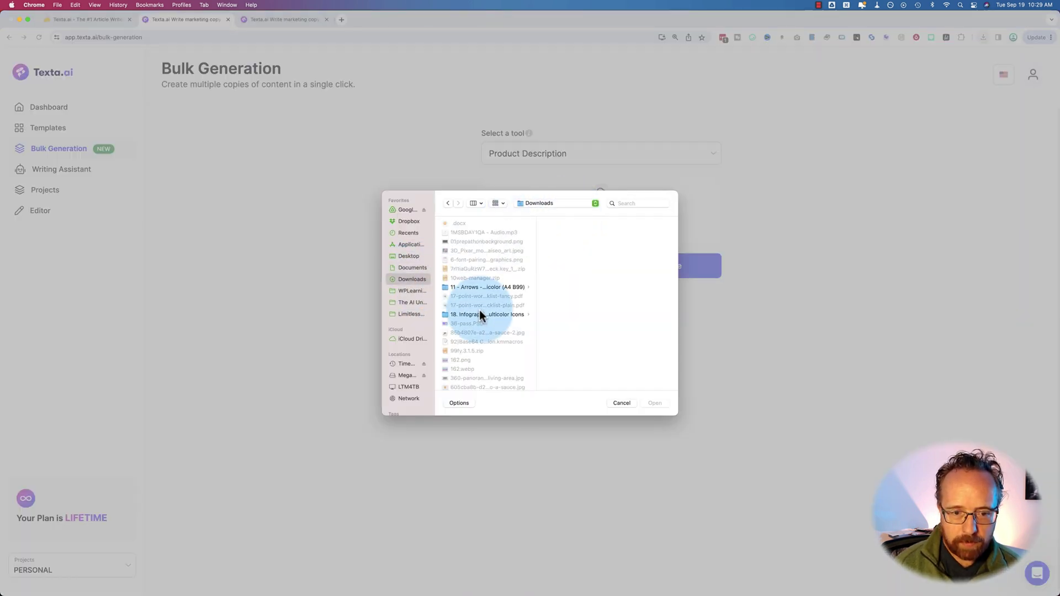
{"action": "left_click", "coordinate": [648, 243]}
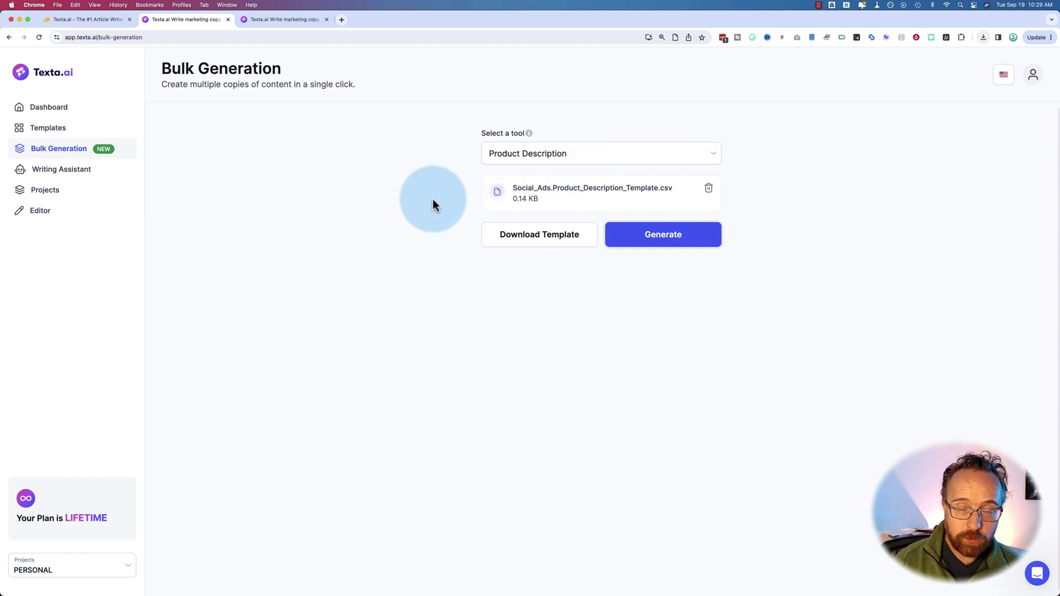
Favourite the Lifestyle Blog template, then view the Projects list with Autosaved texts and Project 1
{"action": "left_click", "coordinate": [49, 134]}
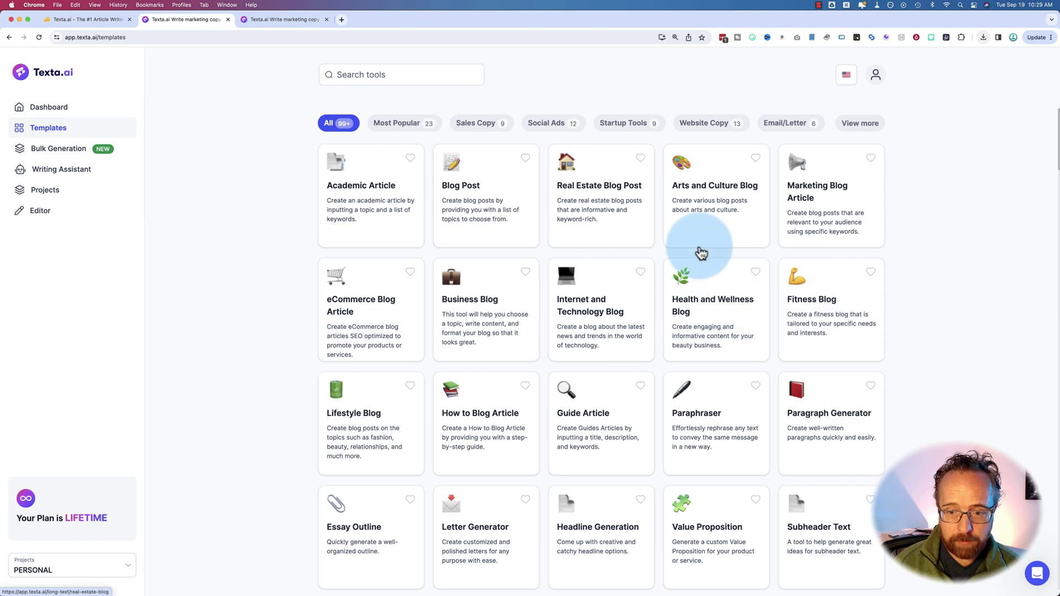
{"action": "scroll", "coordinate": [506, 438], "scroll_direction": "down", "scroll_amount": 2}
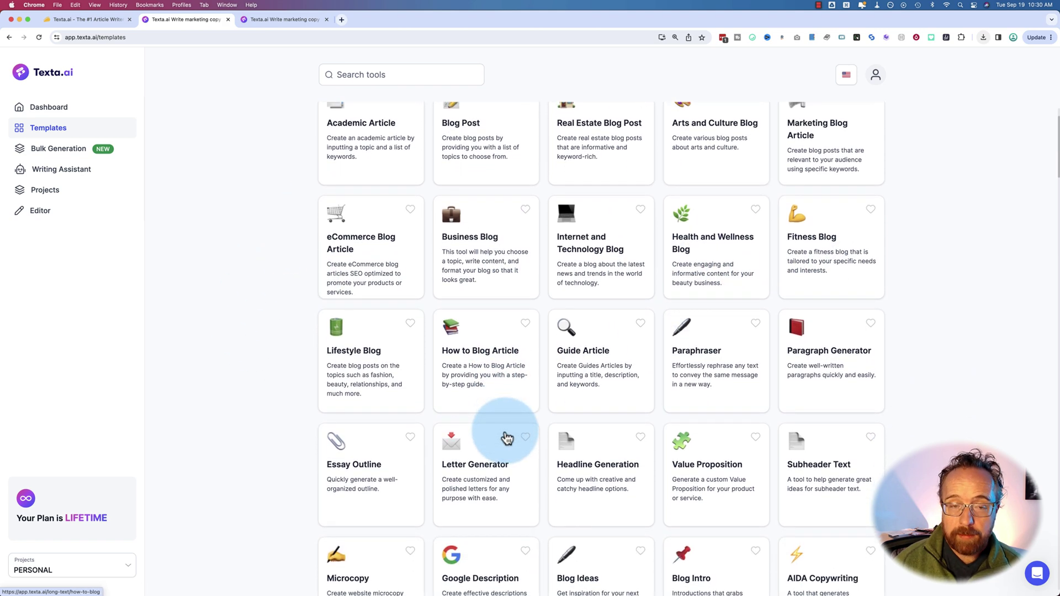
{"action": "scroll", "coordinate": [506, 438], "scroll_direction": "up", "scroll_amount": 3}
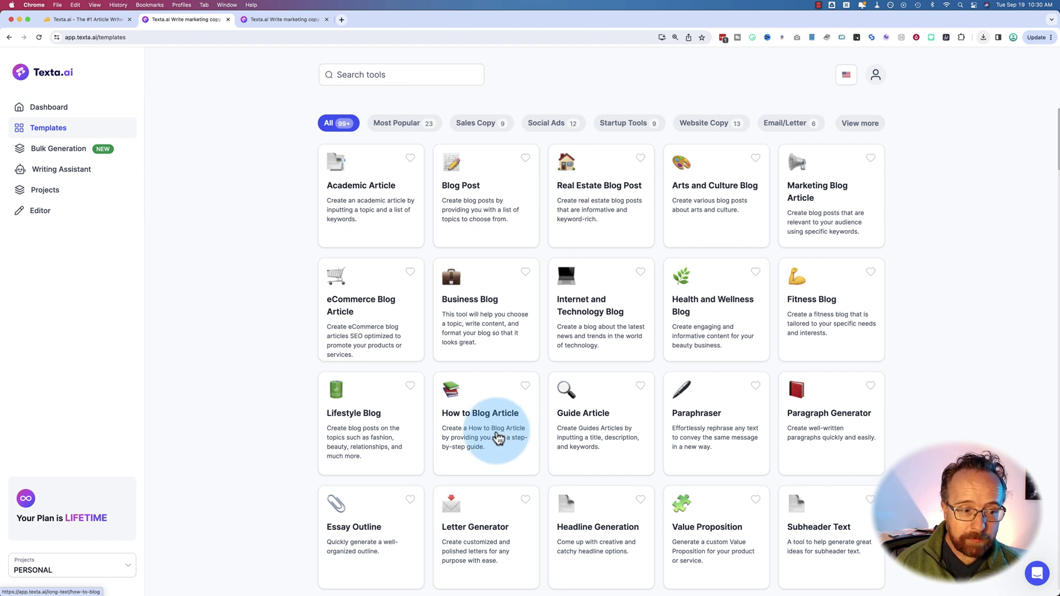
{"action": "left_click", "coordinate": [410, 386]}
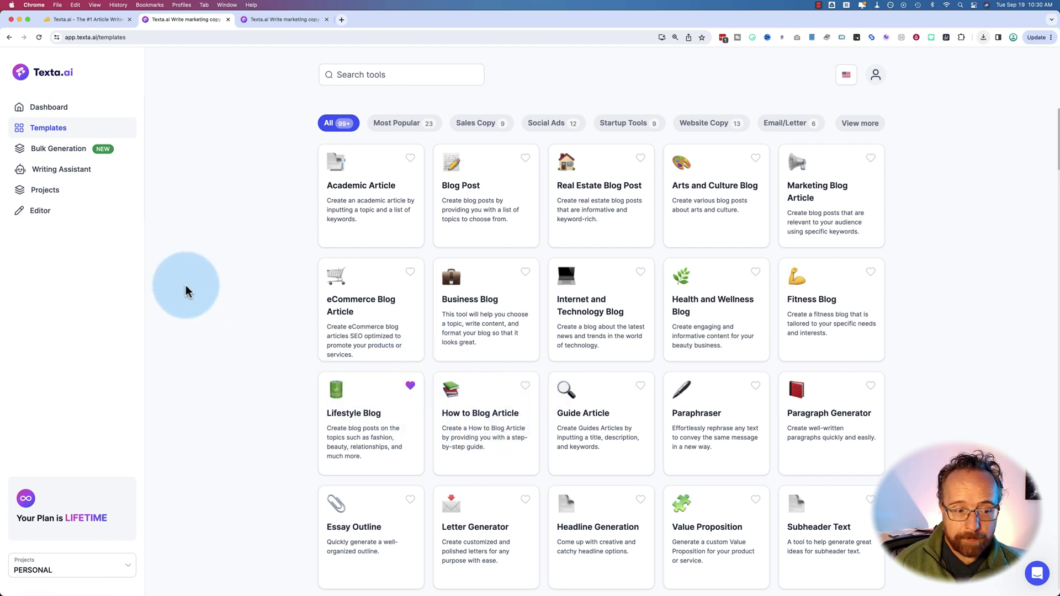
{"action": "left_click", "coordinate": [50, 190]}
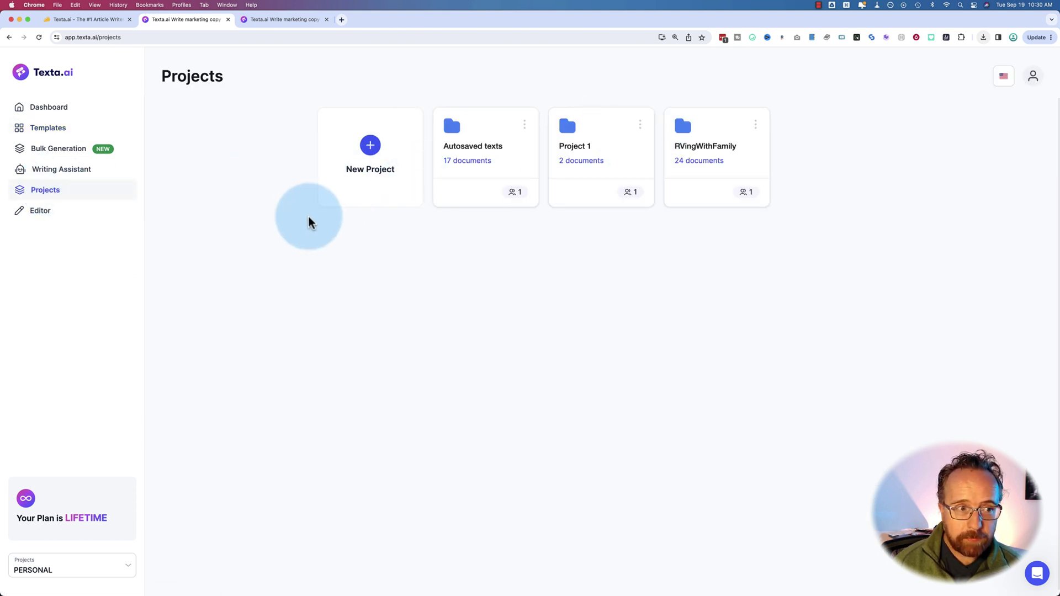
Autosave the Renovate or Relocate article, then return to the AppSumo Texta.ai $69 plan tab
{"action": "left_click", "coordinate": [41, 211]}
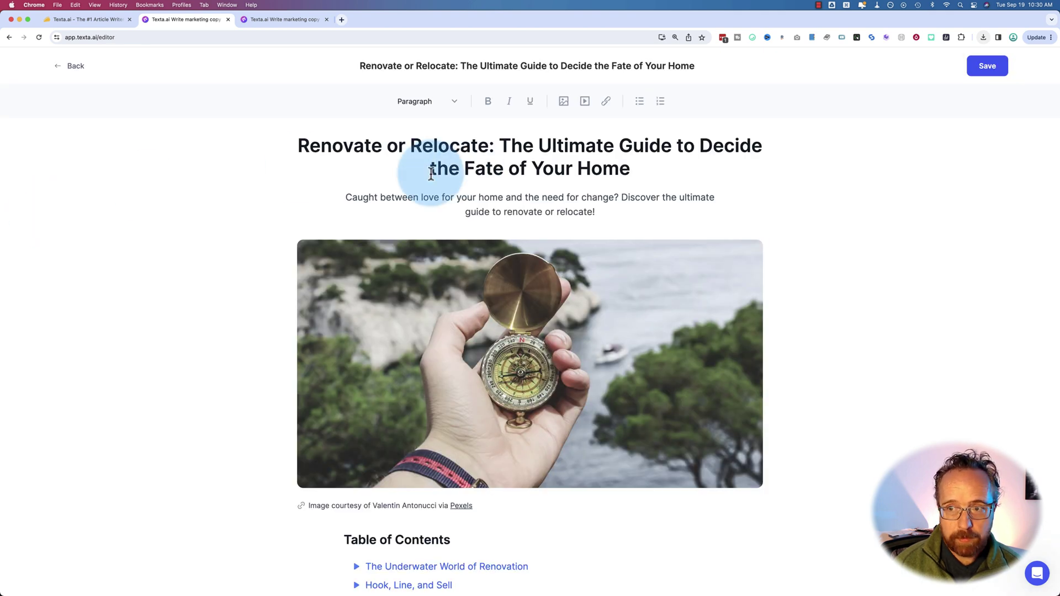
{"action": "scroll", "coordinate": [430, 173], "scroll_direction": "down", "scroll_amount": 5}
{"action": "scroll", "coordinate": [431, 172], "scroll_direction": "up", "scroll_amount": 5}
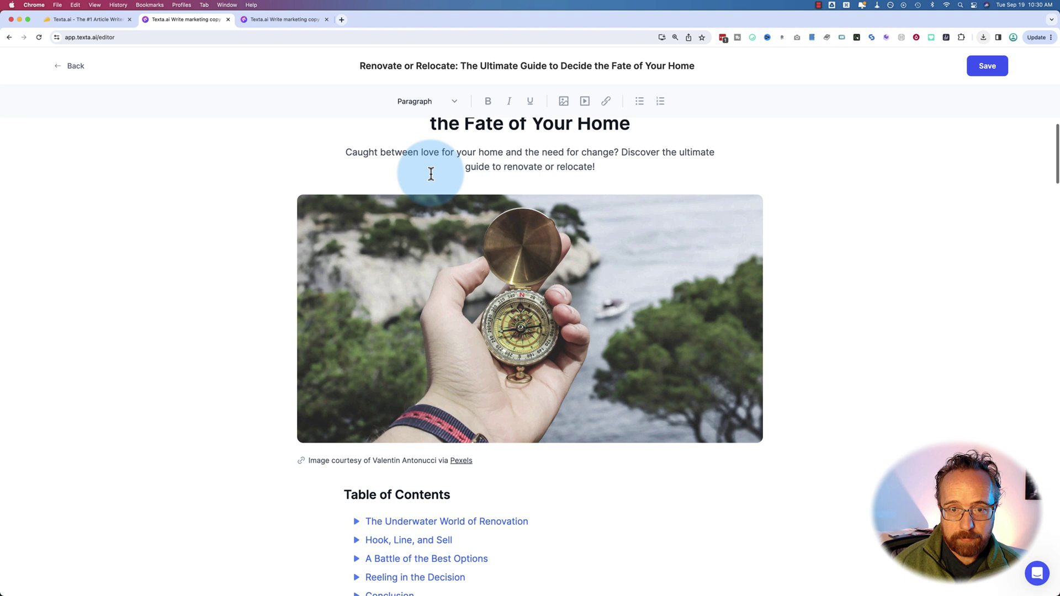
{"action": "left_click", "coordinate": [56, 71]}
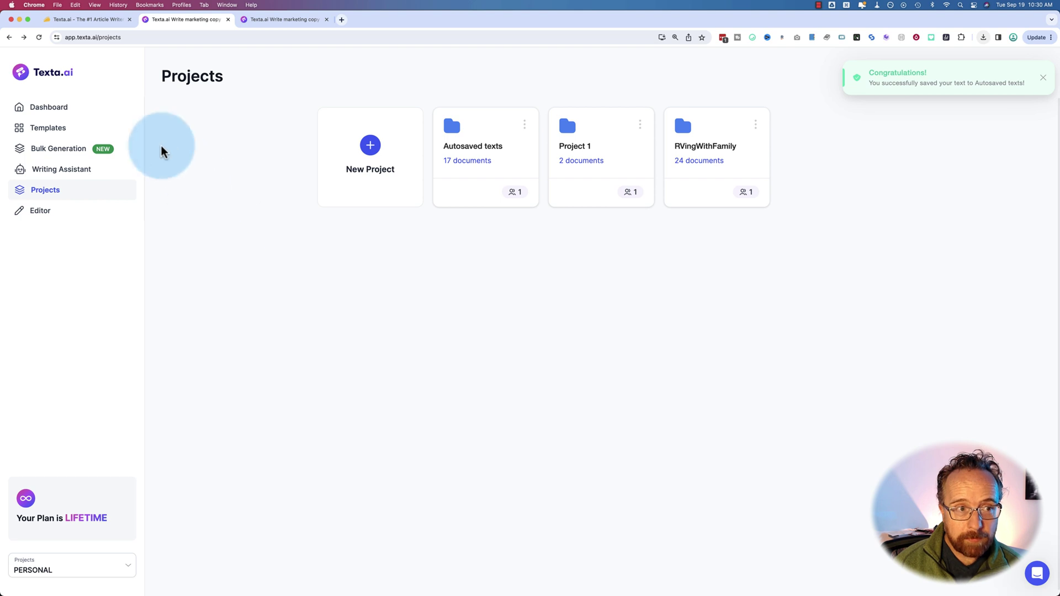
{"action": "left_click", "coordinate": [111, 21]}
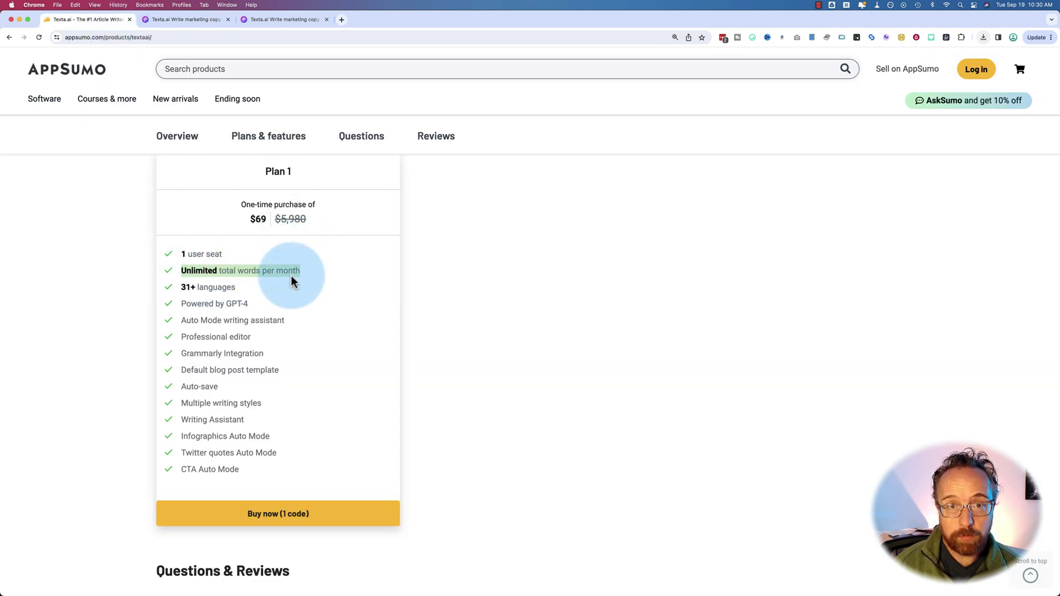
{"action": "scroll", "coordinate": [499, 309], "scroll_direction": "up", "scroll_amount": 1}
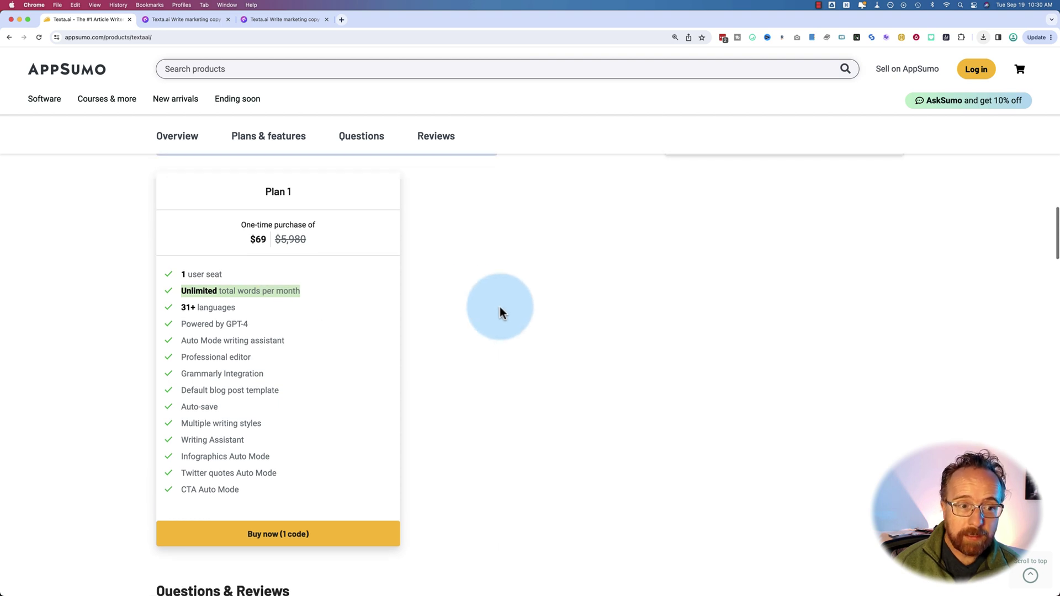